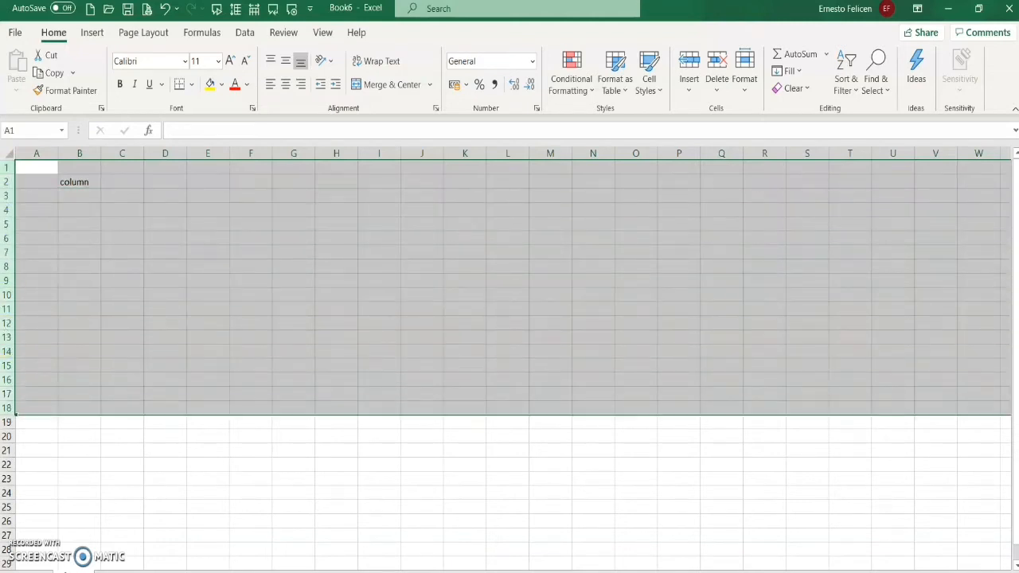
# Enter "row" in cell A4 and select the whole of row 4
pyautogui.click(8, 209)
pyautogui.write('row')
pyautogui.click(6, 208)
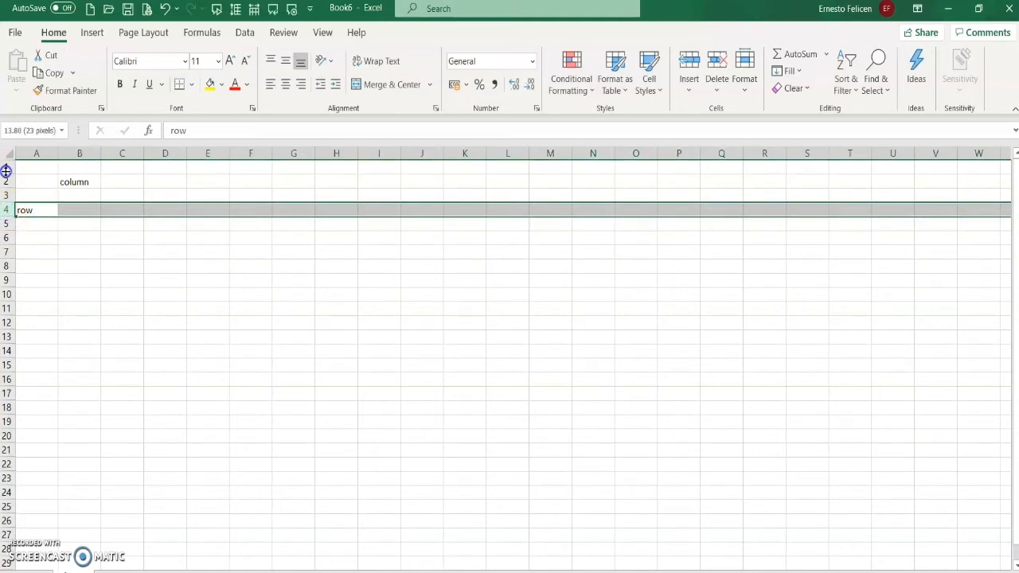
# Highlight rows 2 and 3 and columns A, B and C one at a time to tell rows from columns
pyautogui.click(6, 182)
pyautogui.click(7, 196)
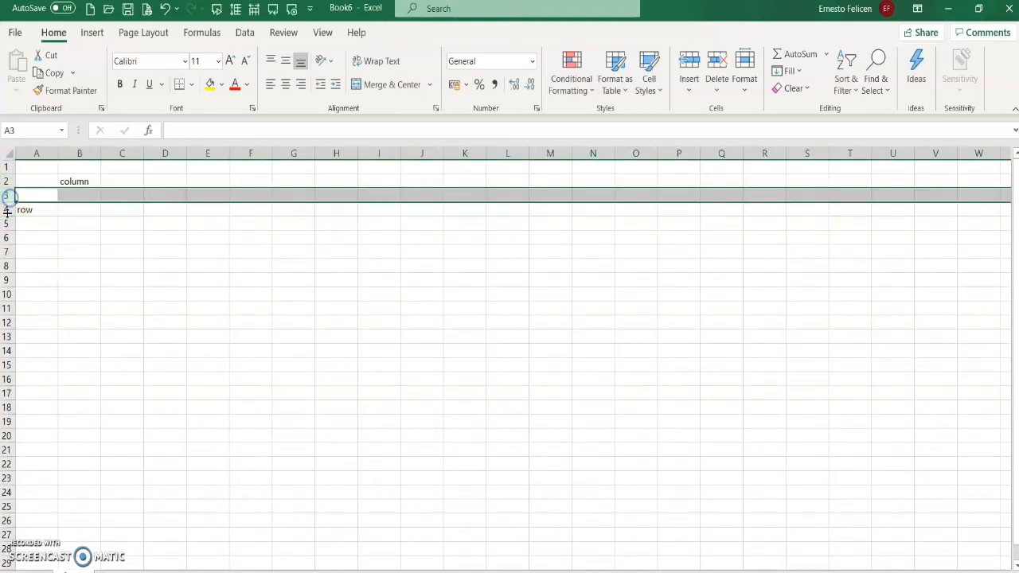
pyautogui.moveTo(7, 229); pyautogui.dragTo(7, 228)
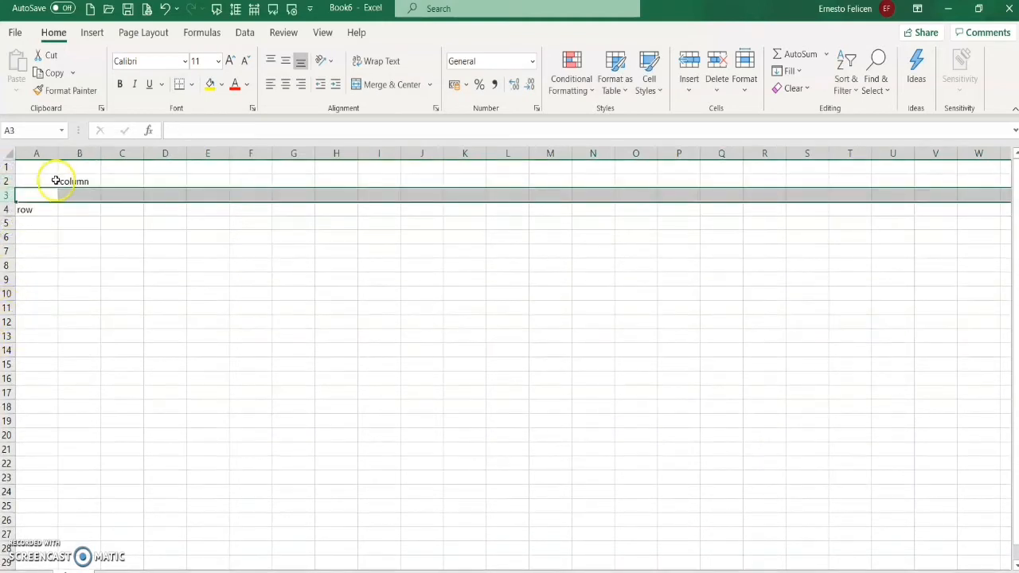
pyautogui.click(34, 154)
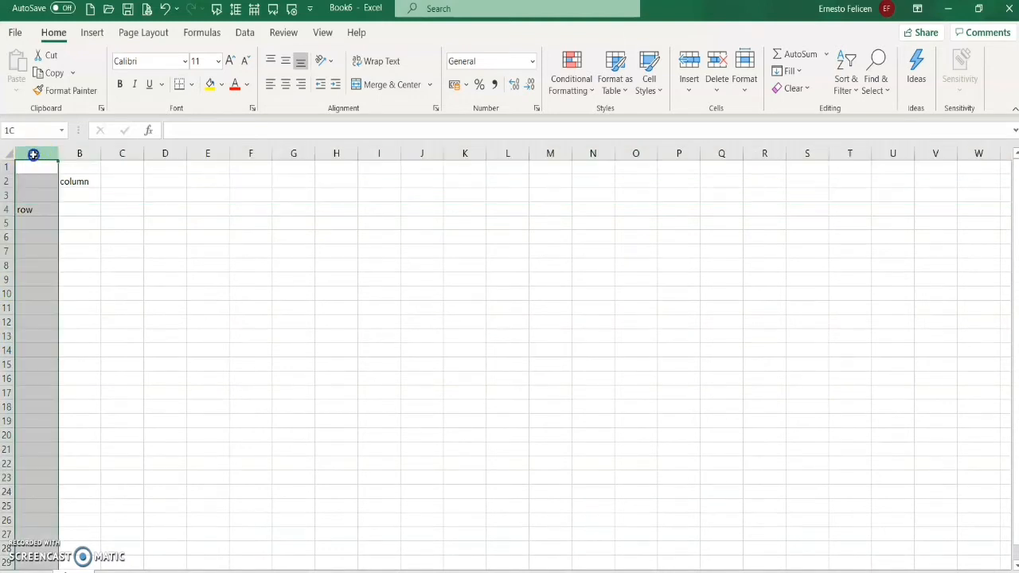
pyautogui.click(79, 155)
pyautogui.click(119, 155)
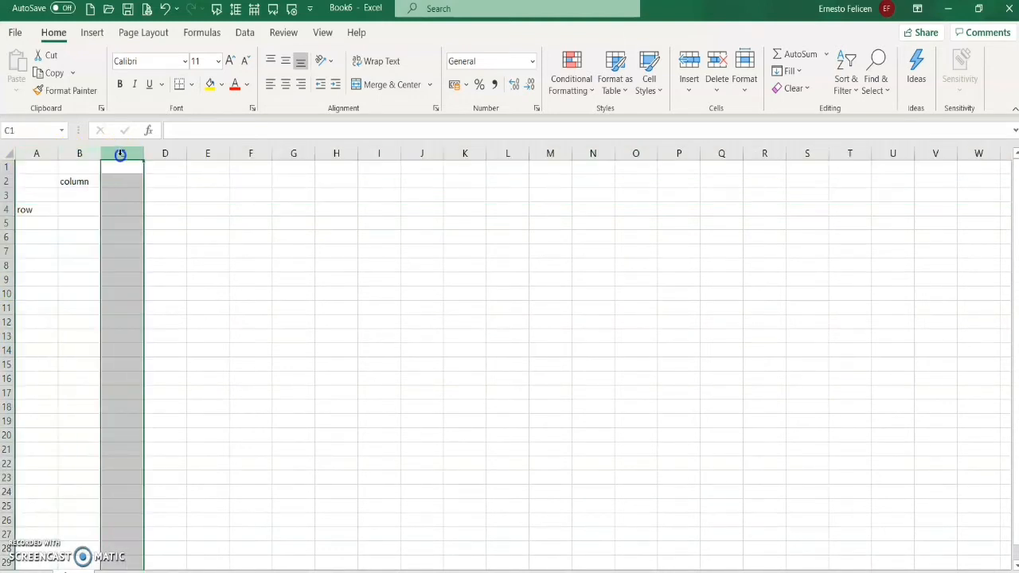
# Clear the contents of the range A1:B7
pyautogui.moveTo(31, 167); pyautogui.dragTo(79, 247)
pyautogui.press('Delete')
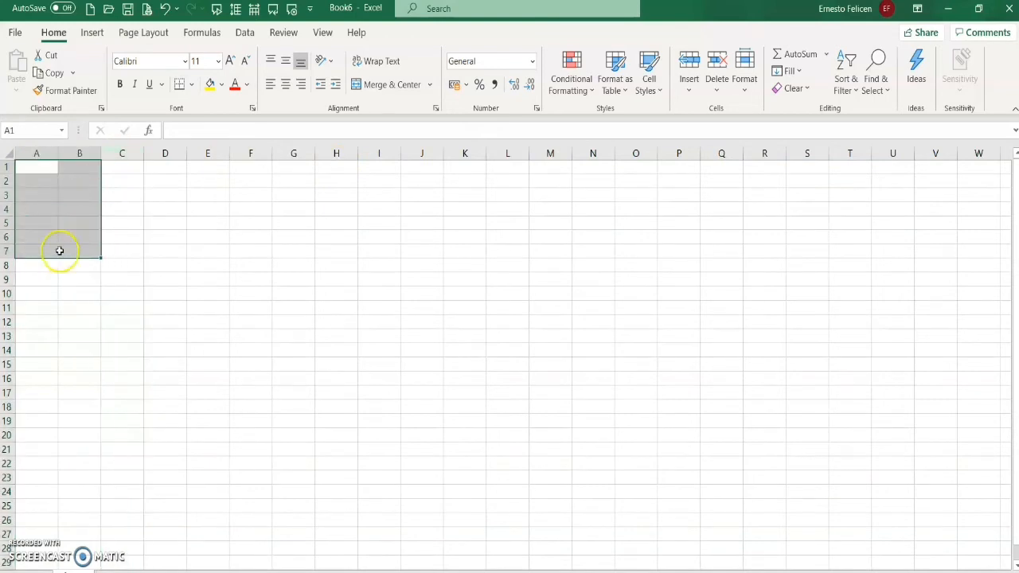
pyautogui.click(195, 264)
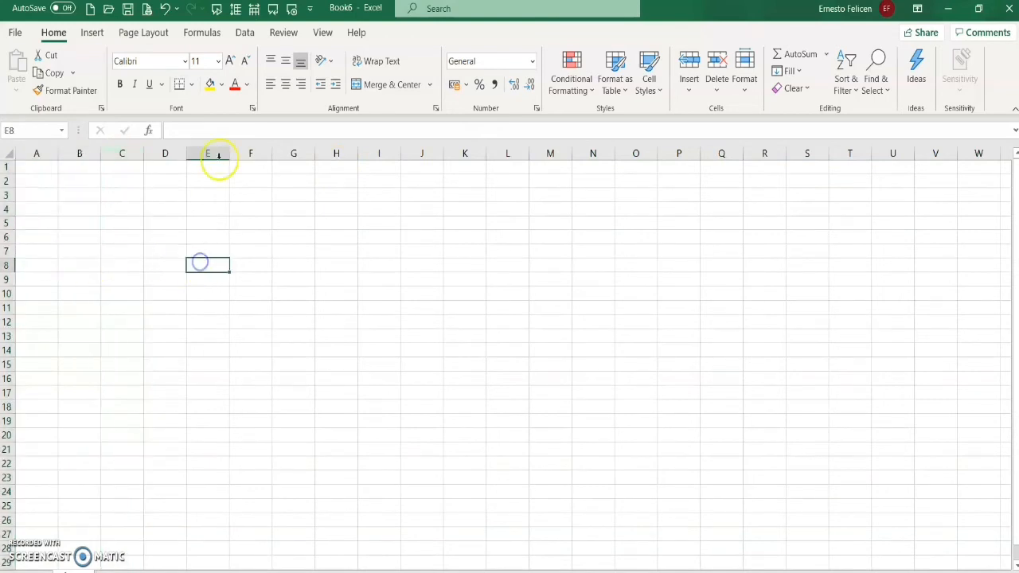
# Examine the function library, including Insert Function, the AutoSum options and the recently used functions
pyautogui.click(203, 33)
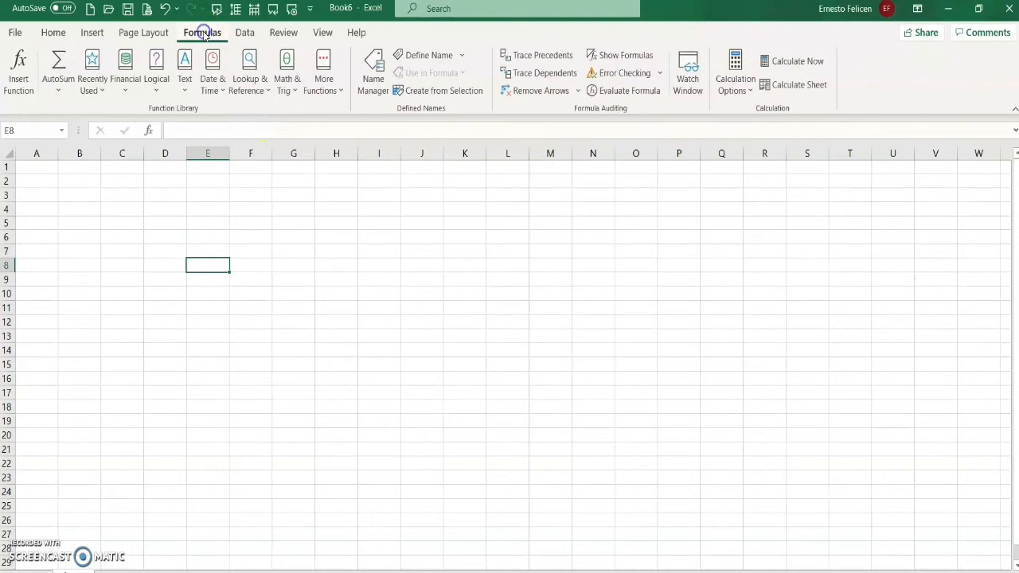
pyautogui.click(21, 74)
pyautogui.click(392, 409)
pyautogui.click(58, 89)
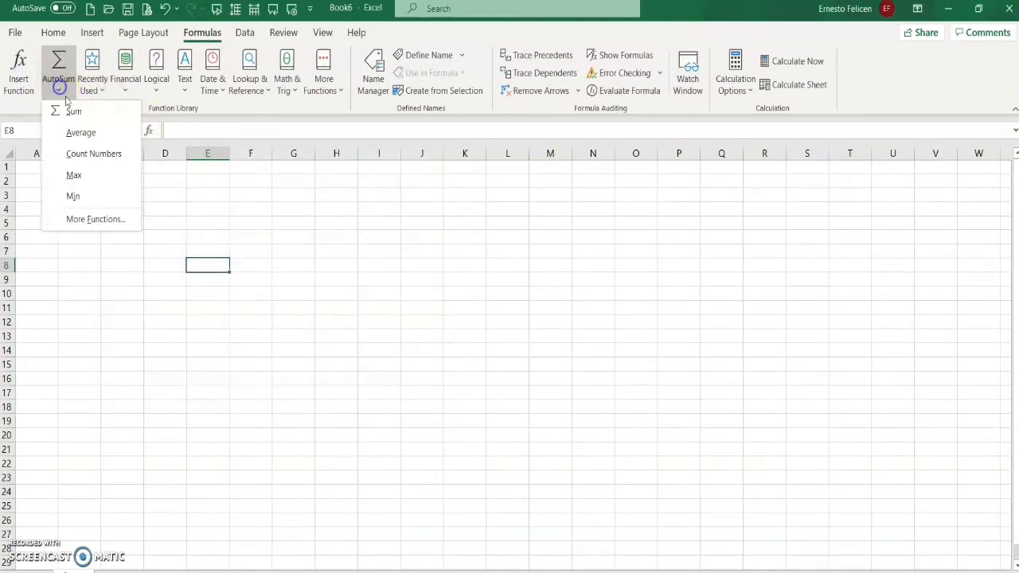
pyautogui.click(102, 94)
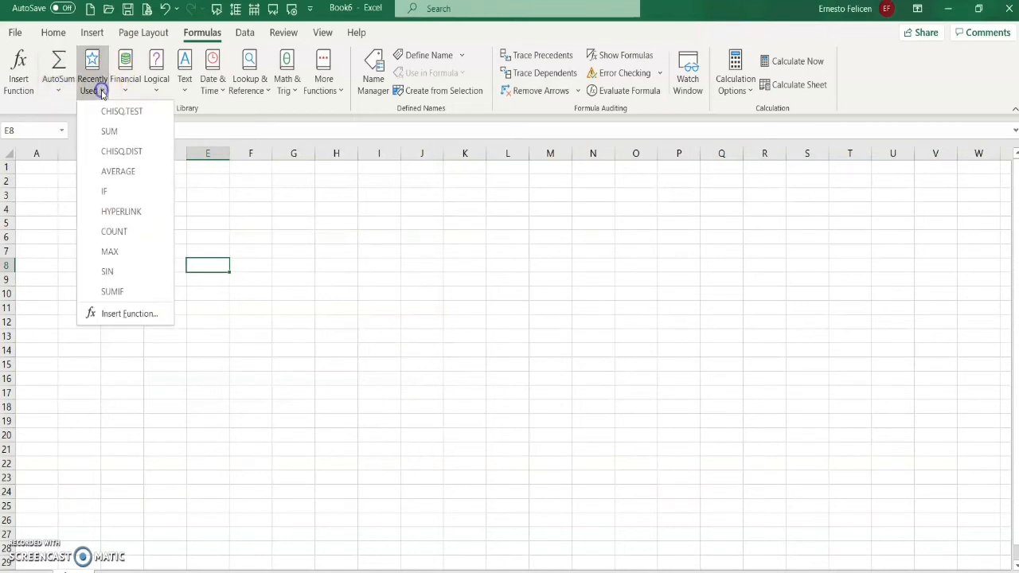
pyautogui.click(342, 292)
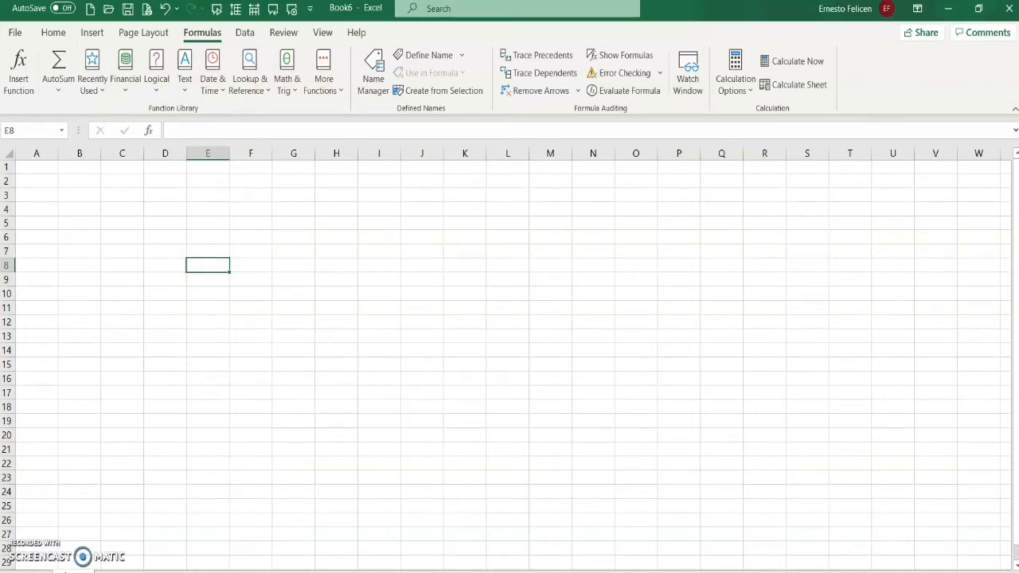
# Switch to the WEEK-6 exercise workbook and select the table headings in A3:J3
pyautogui.moveTo(511, 572)
pyautogui.click(476, 556)
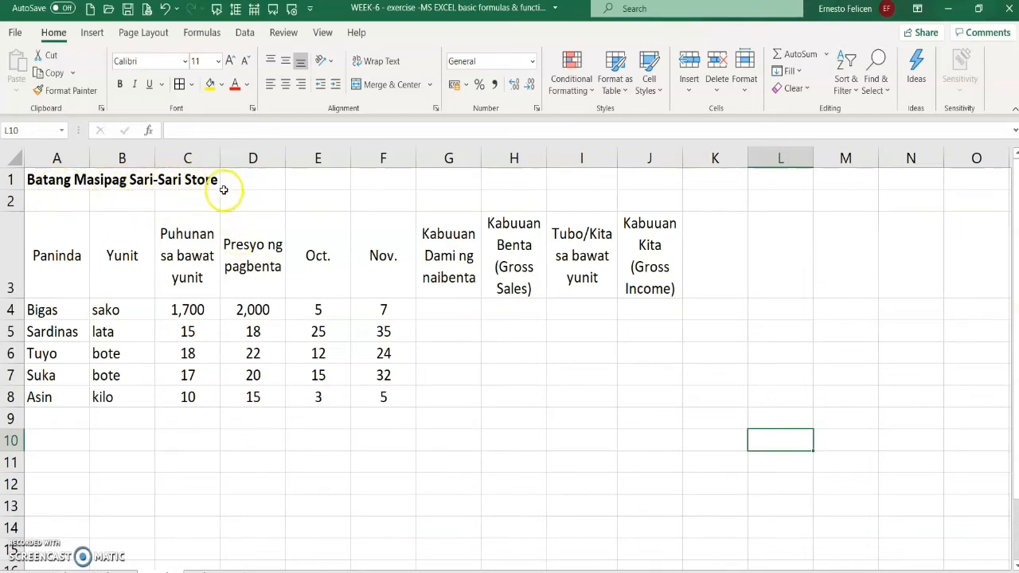
pyautogui.click(64, 255)
pyautogui.moveTo(77, 253); pyautogui.dragTo(643, 244)
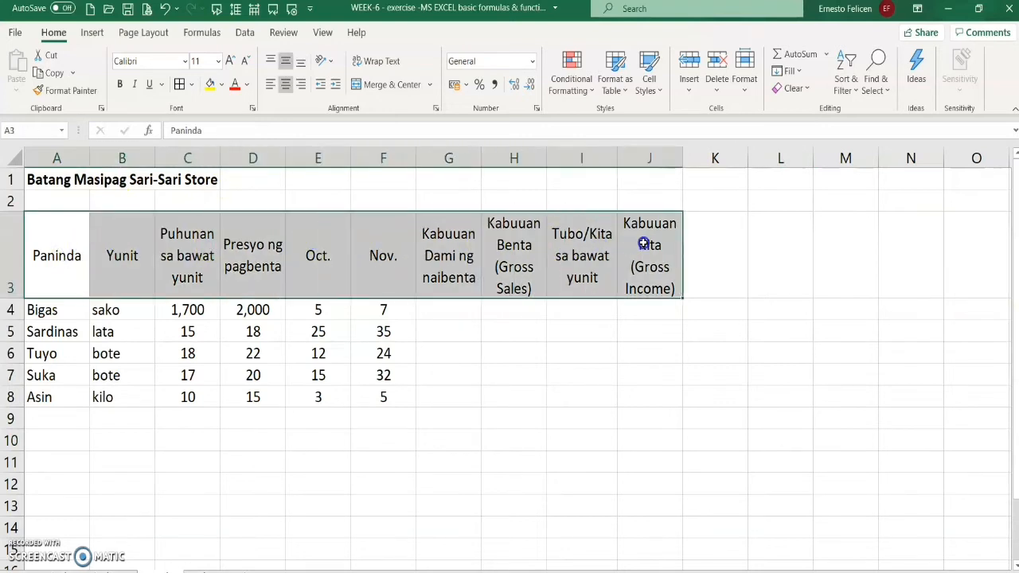
# Review the Paninda column and each product listed in A4:A8
pyautogui.click(57, 158)
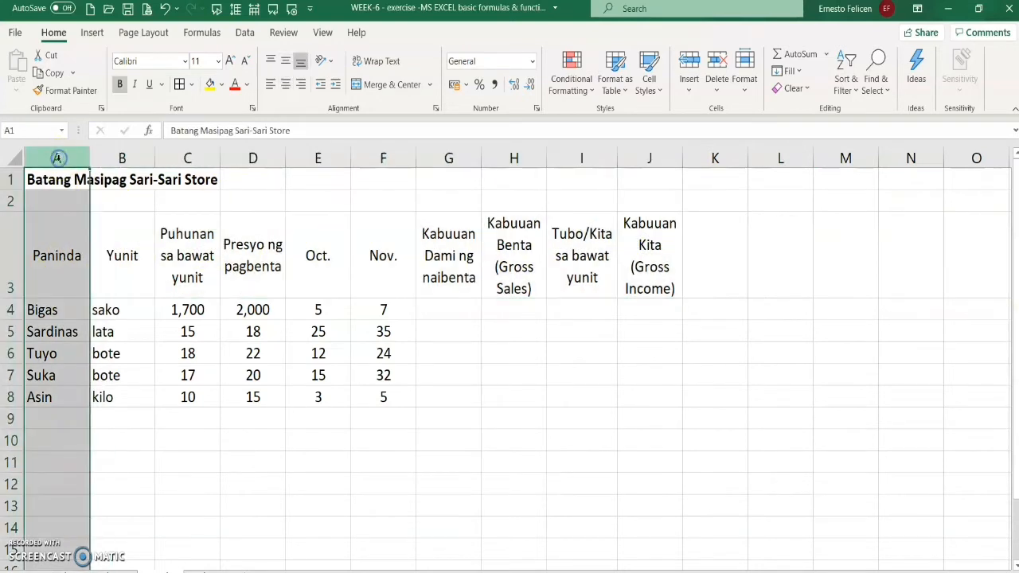
pyautogui.click(42, 312)
pyautogui.click(46, 333)
pyautogui.click(49, 358)
pyautogui.click(48, 378)
pyautogui.click(50, 394)
# Review the Yunit column and the selling unit of each product in B4:B8
pyautogui.click(121, 158)
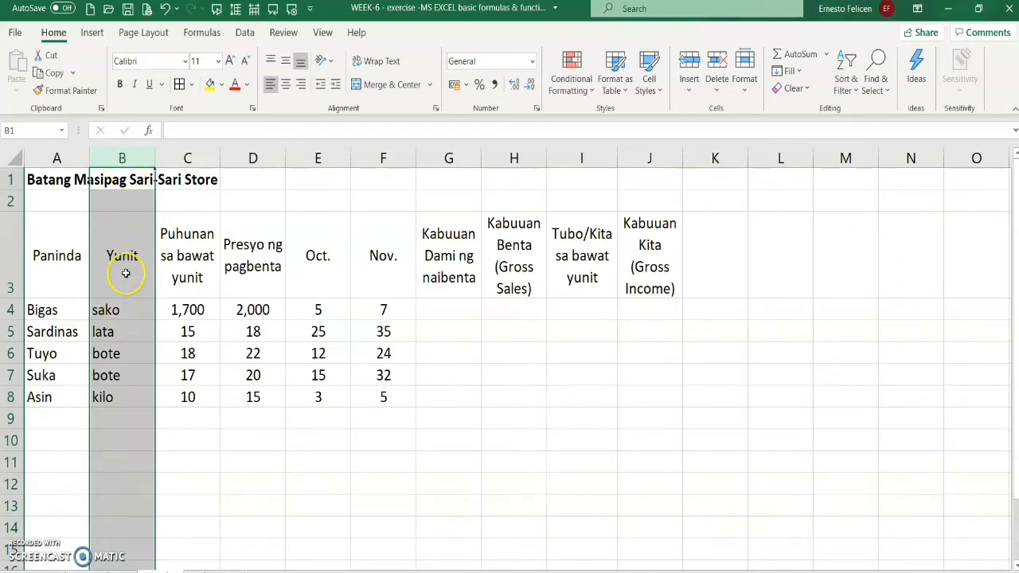
pyautogui.click(116, 315)
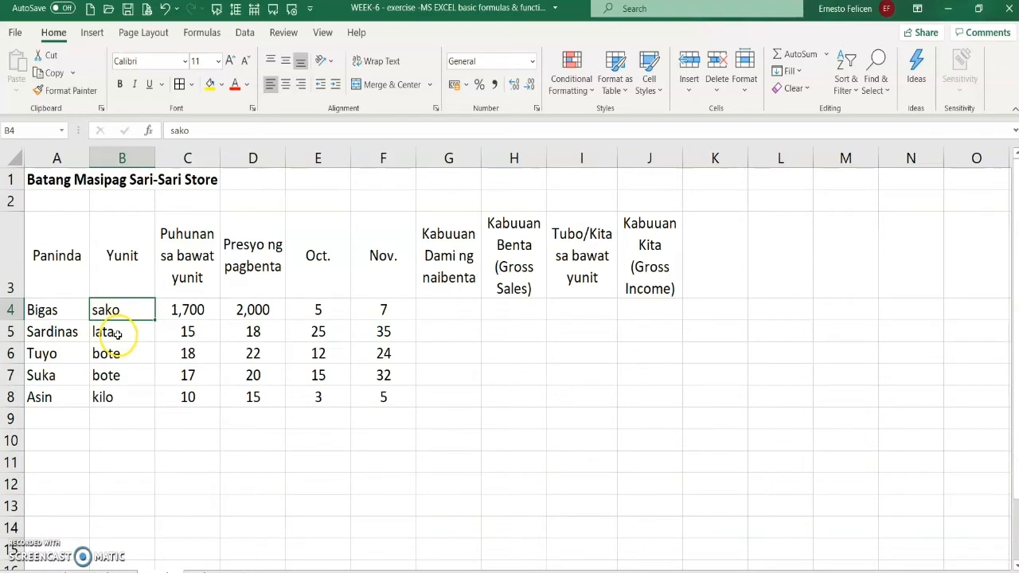
pyautogui.click(117, 334)
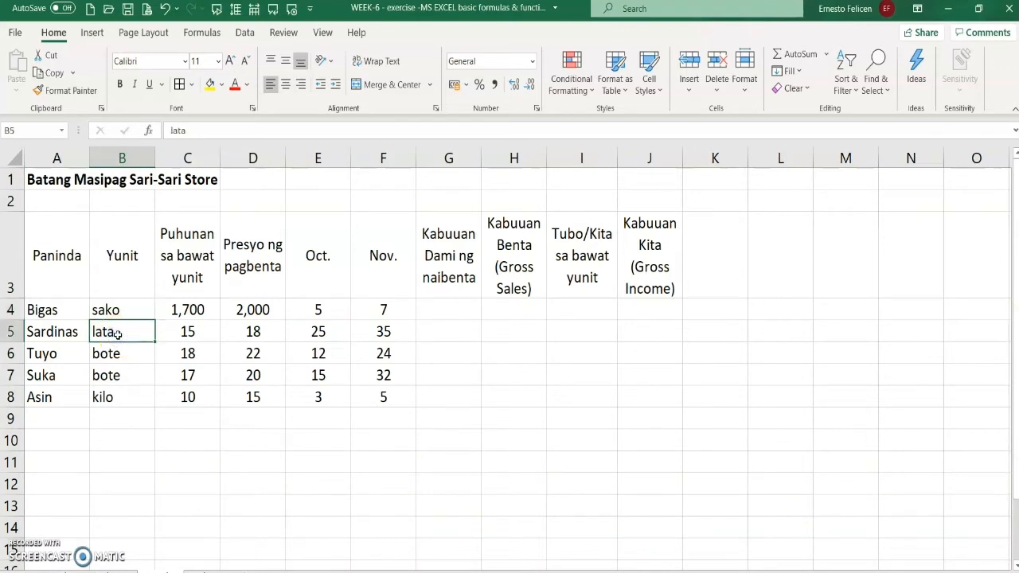
pyautogui.click(116, 357)
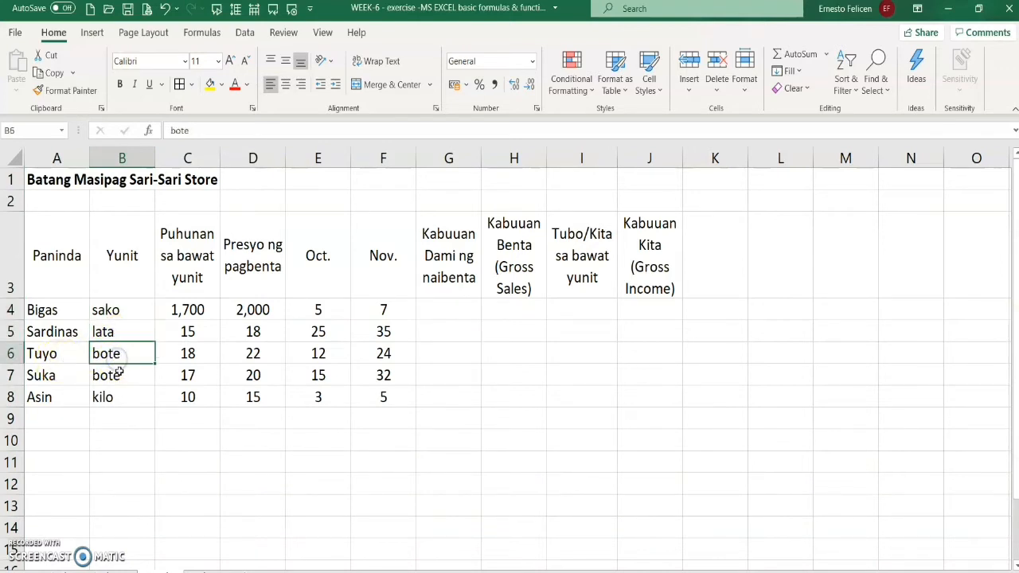
pyautogui.click(122, 377)
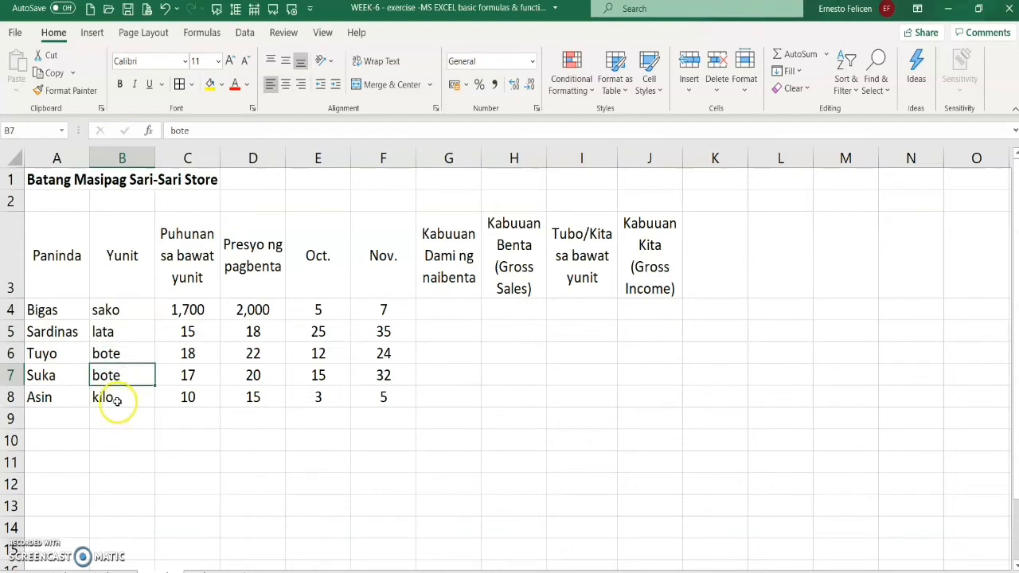
pyautogui.click(117, 400)
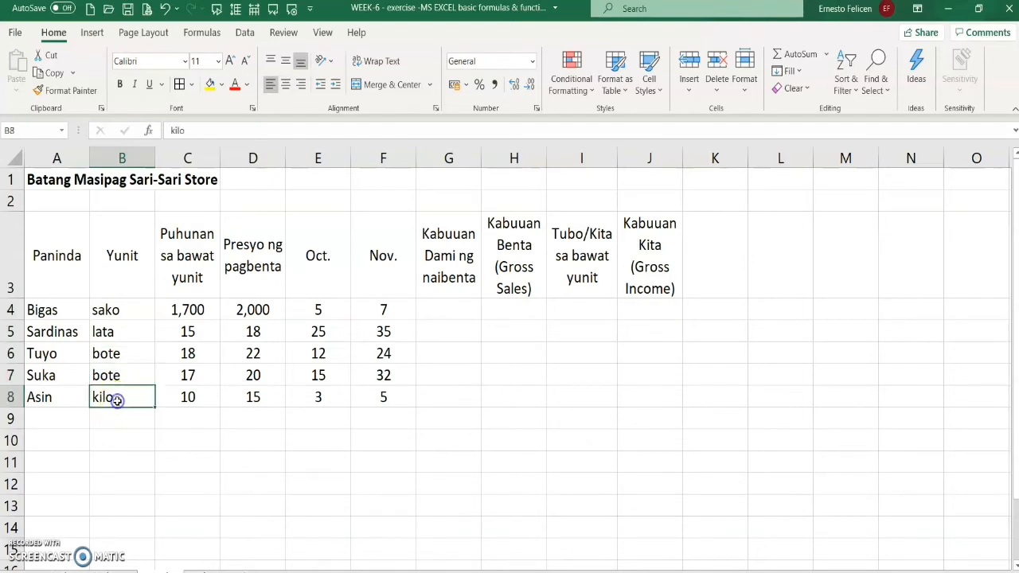
# Review the Puhunan sa bawat yunit column, comparing the costs in C4:C8 with the products' units in column B
pyautogui.click(187, 159)
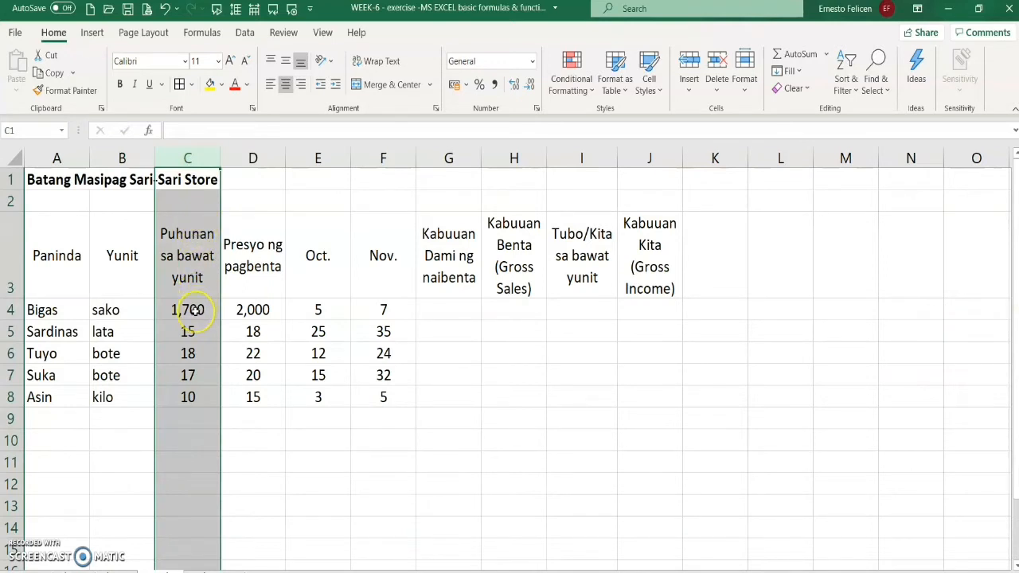
pyautogui.click(195, 311)
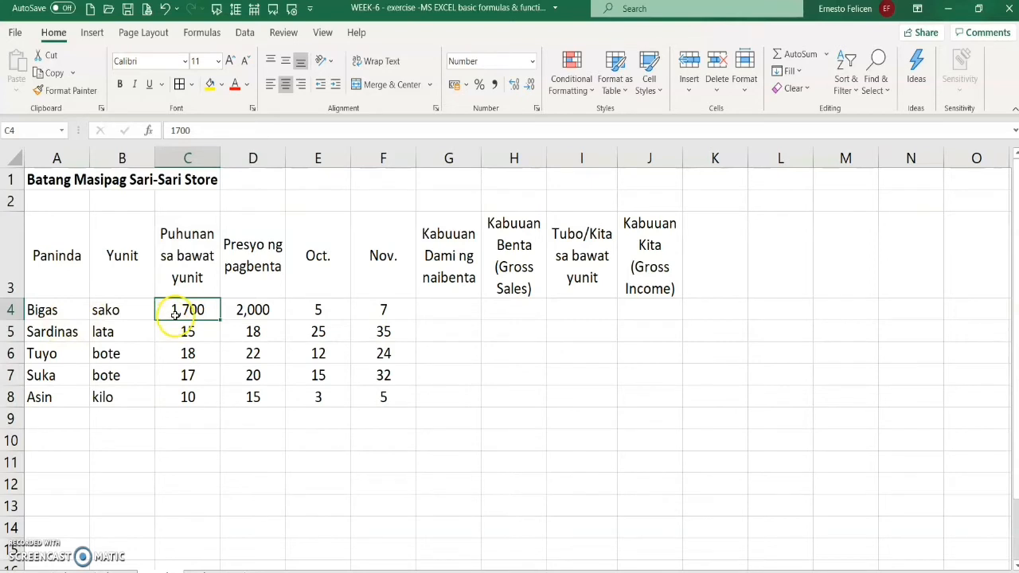
pyautogui.click(130, 311)
pyautogui.click(187, 309)
pyautogui.click(189, 331)
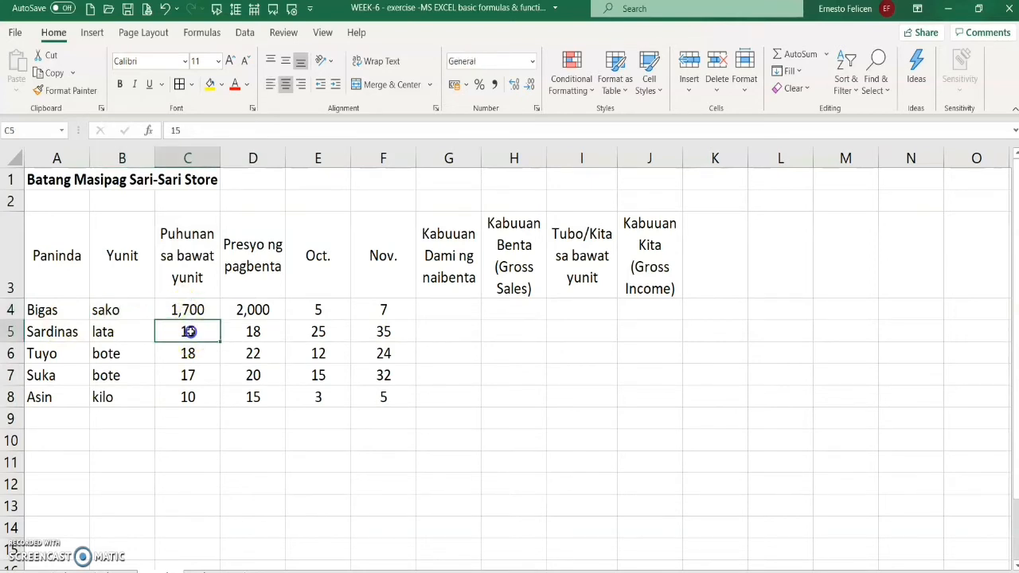
pyautogui.click(131, 334)
pyautogui.click(196, 356)
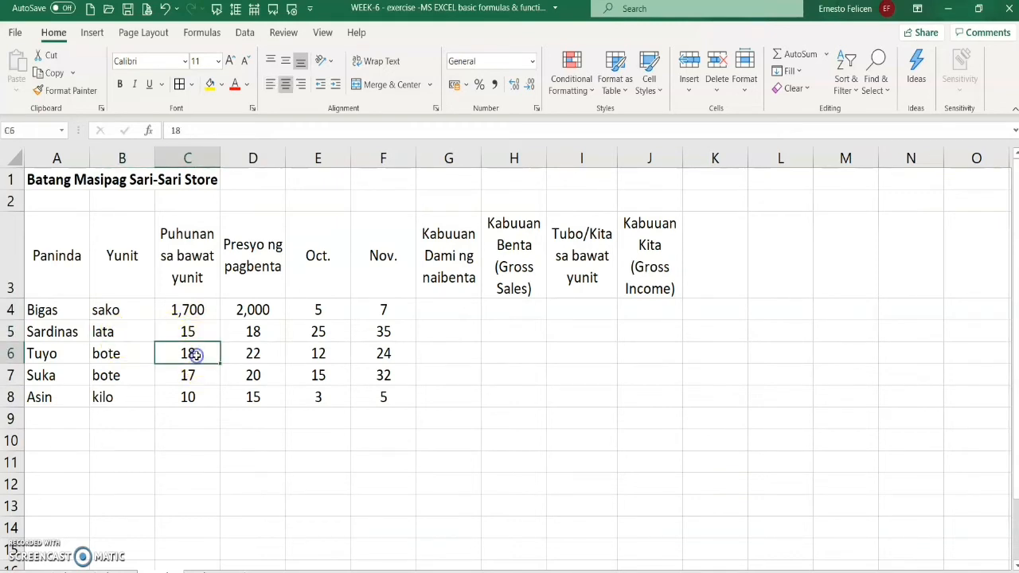
pyautogui.click(132, 356)
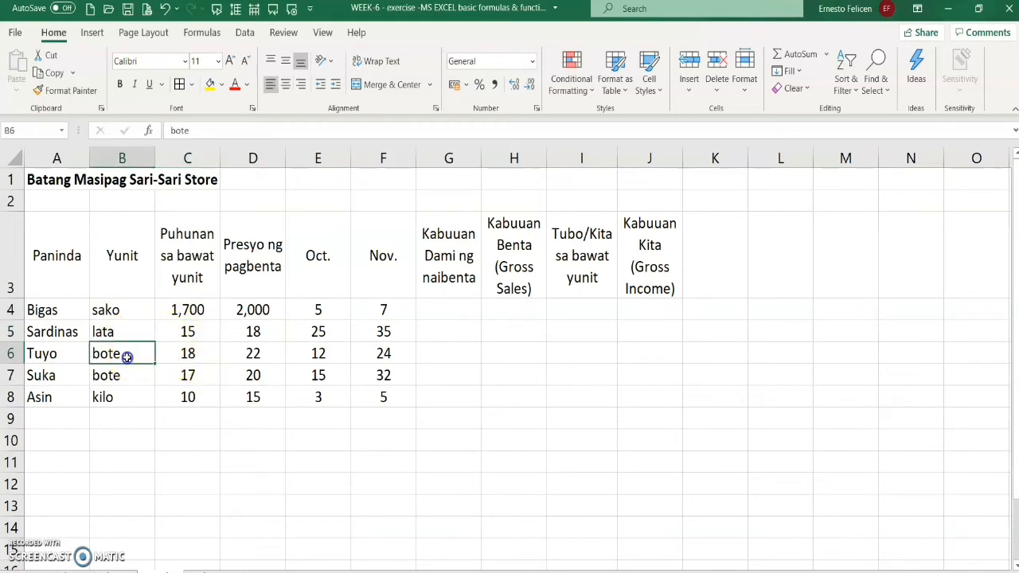
pyautogui.click(189, 374)
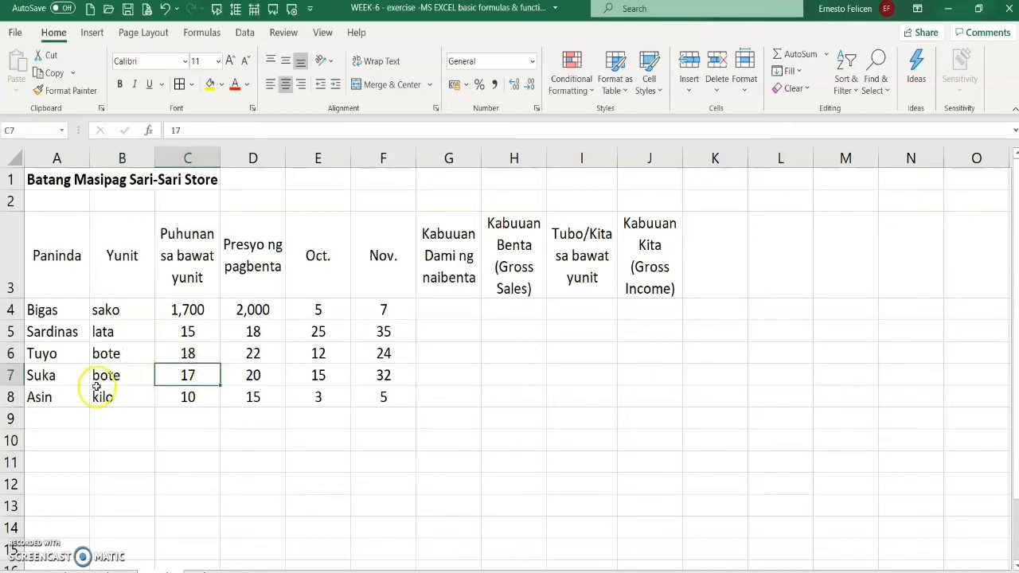
pyautogui.click(189, 397)
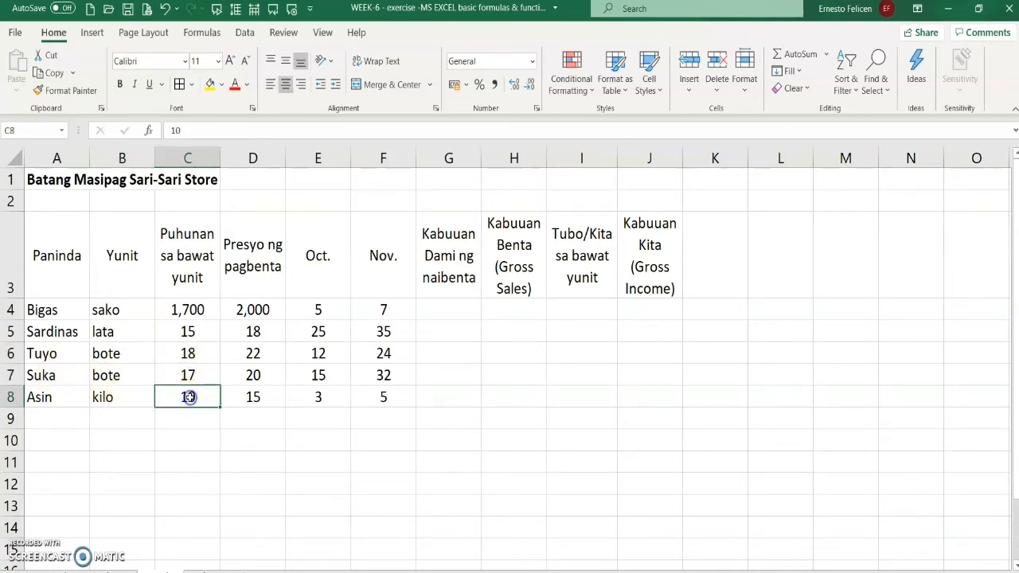
pyautogui.click(110, 400)
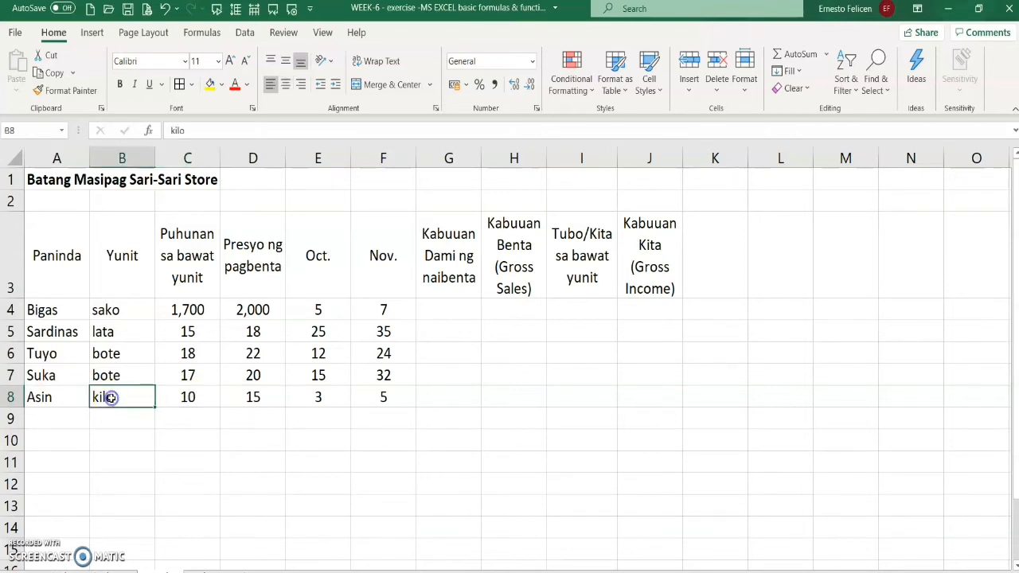
pyautogui.click(189, 399)
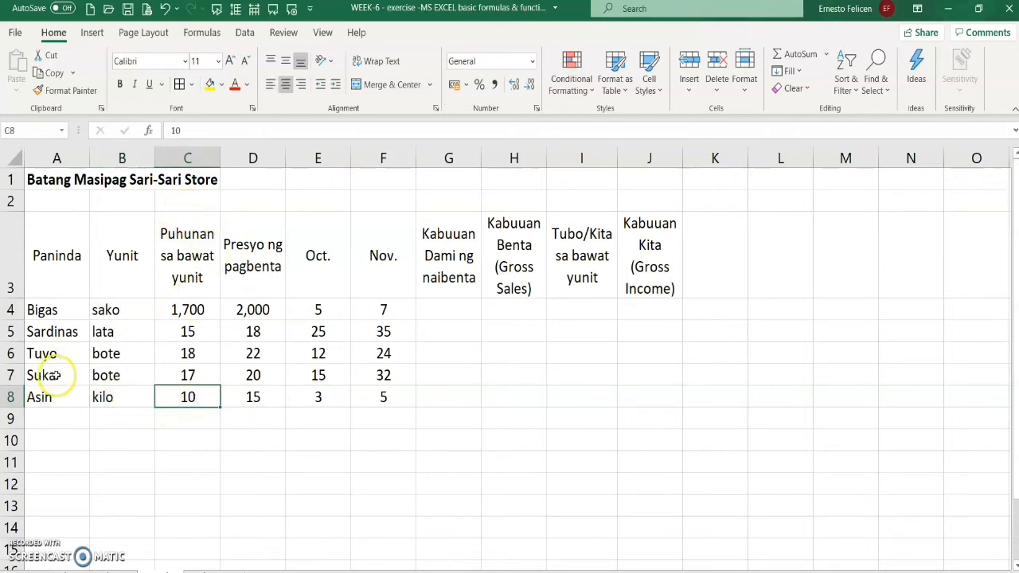
# Review the Presyo ng pagbenta column, comparing the selling prices in D4:D8 with the products' units in column B
pyautogui.click(262, 156)
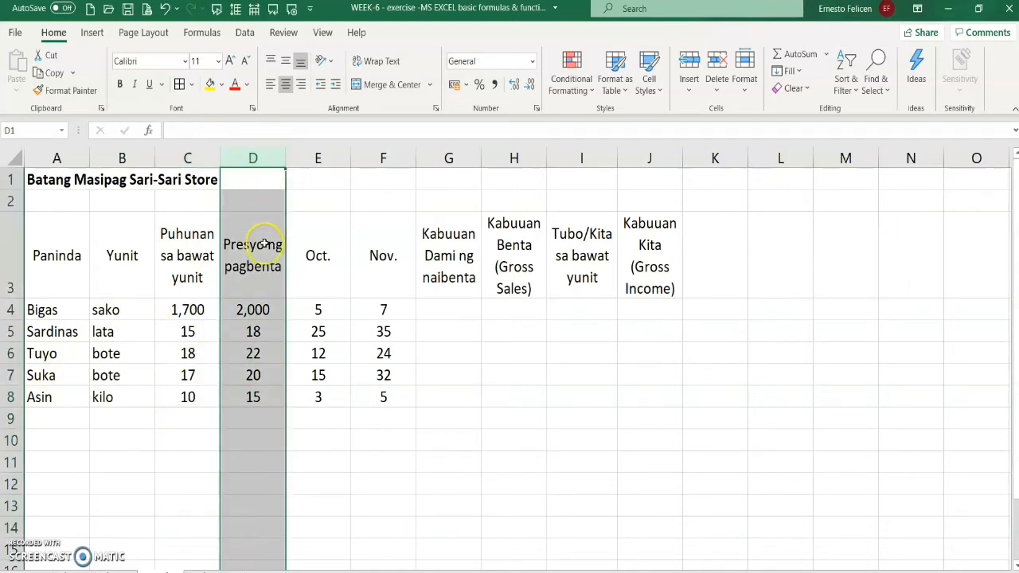
pyautogui.click(259, 312)
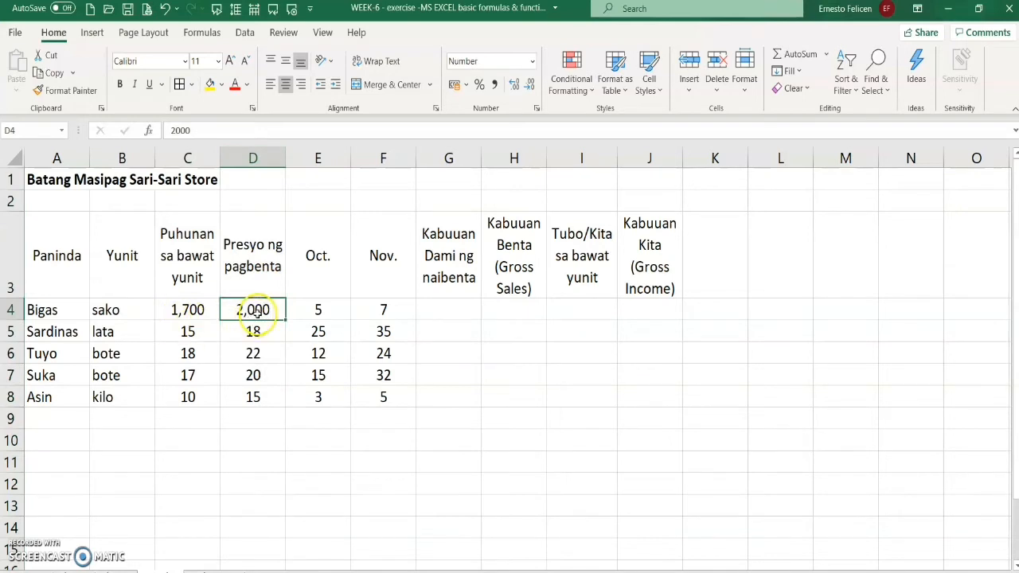
pyautogui.click(134, 314)
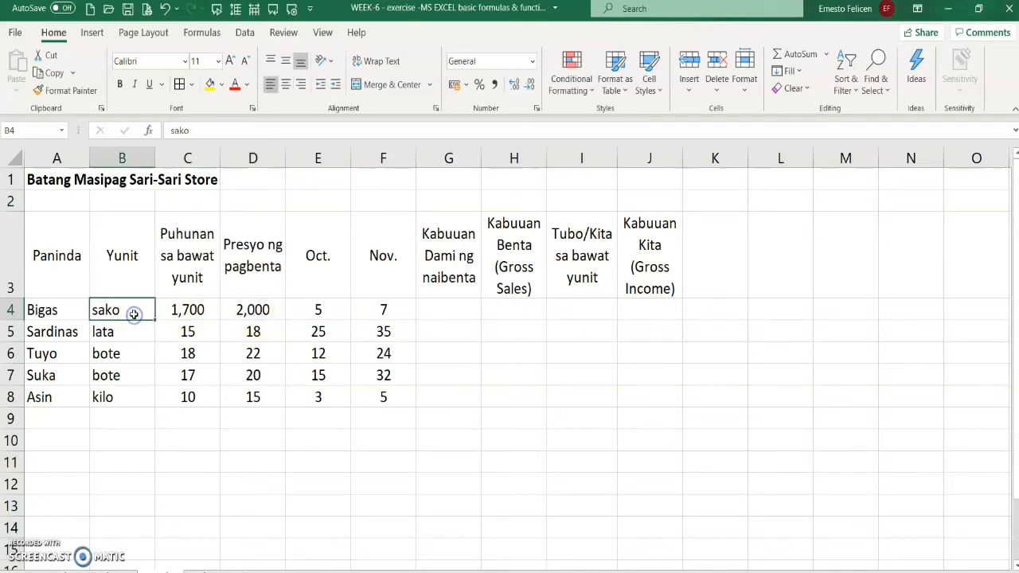
pyautogui.click(256, 333)
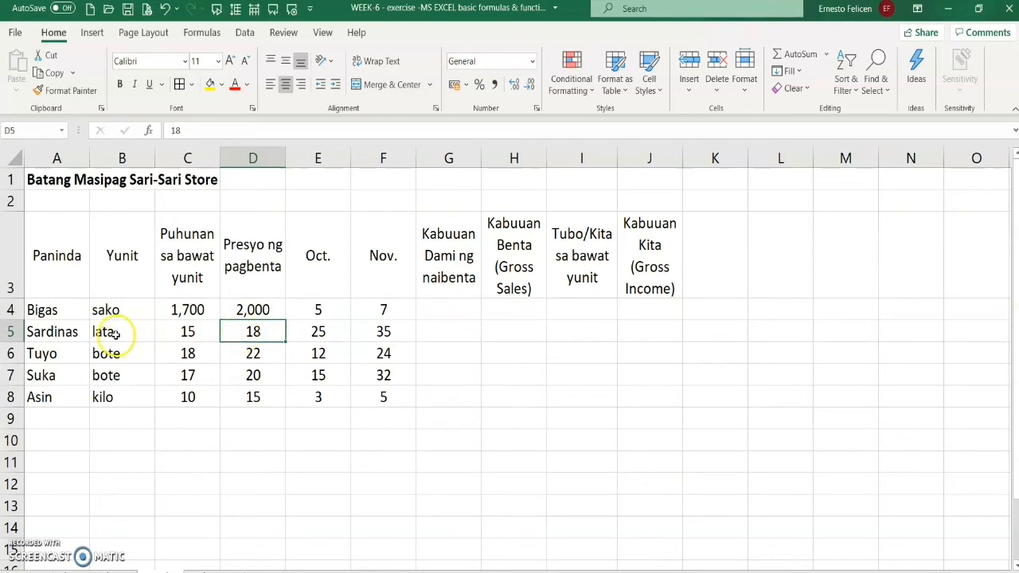
pyautogui.click(141, 332)
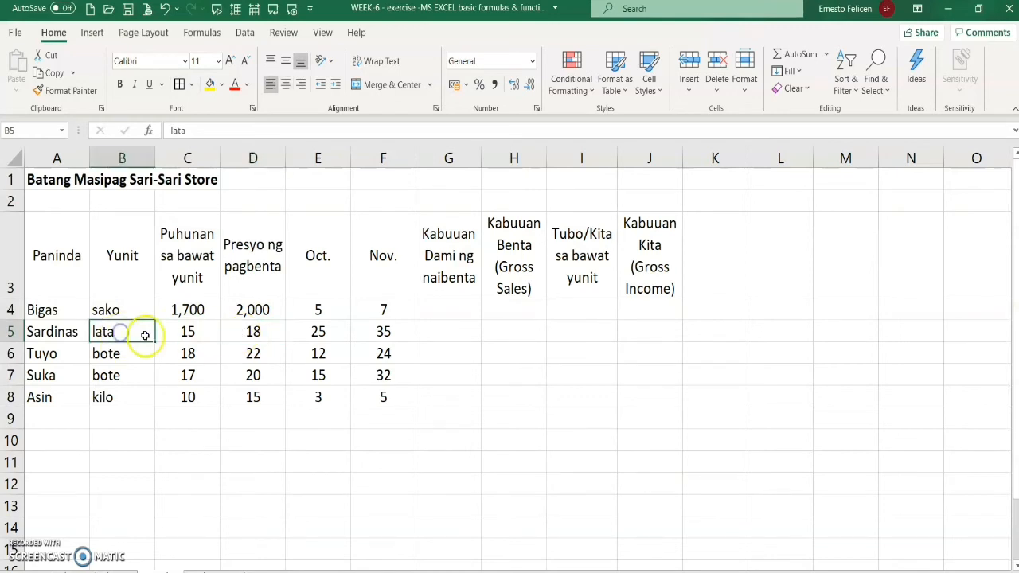
pyautogui.click(257, 353)
pyautogui.click(257, 377)
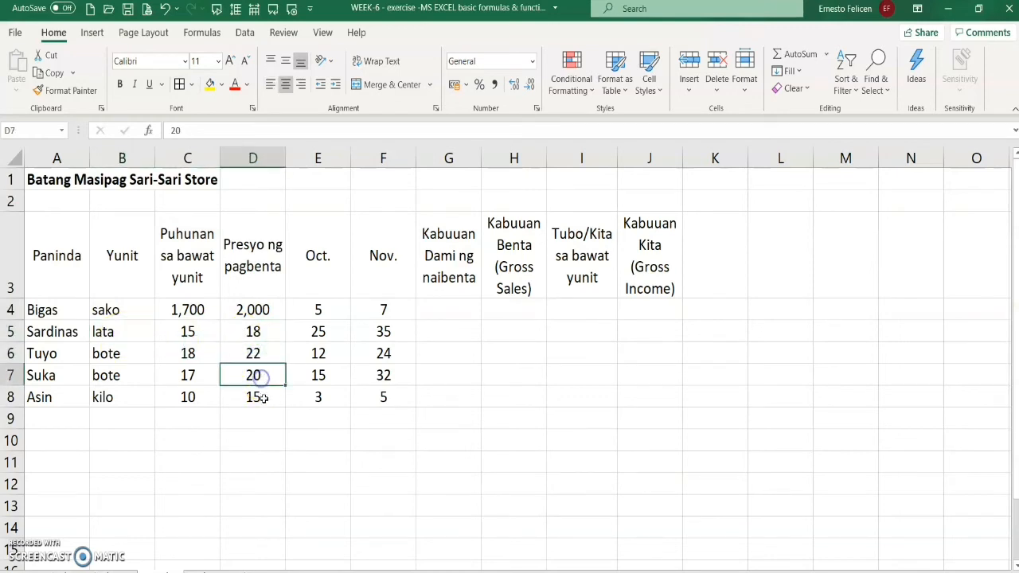
pyautogui.click(263, 398)
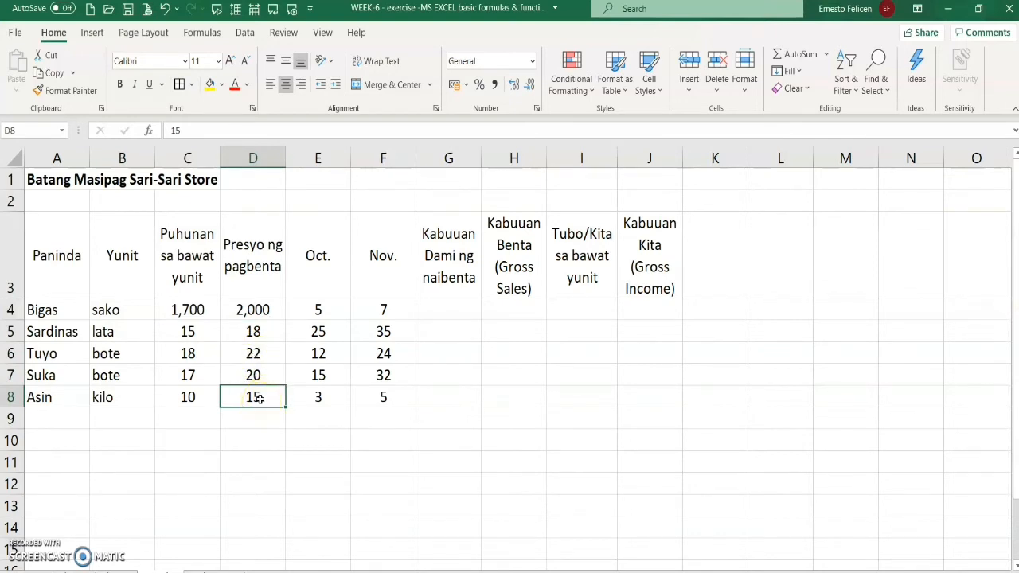
# Review the quantities sold per product in the Oct. column, E4:E8, matching them with their product rows, and the Nov. column F
pyautogui.click(328, 156)
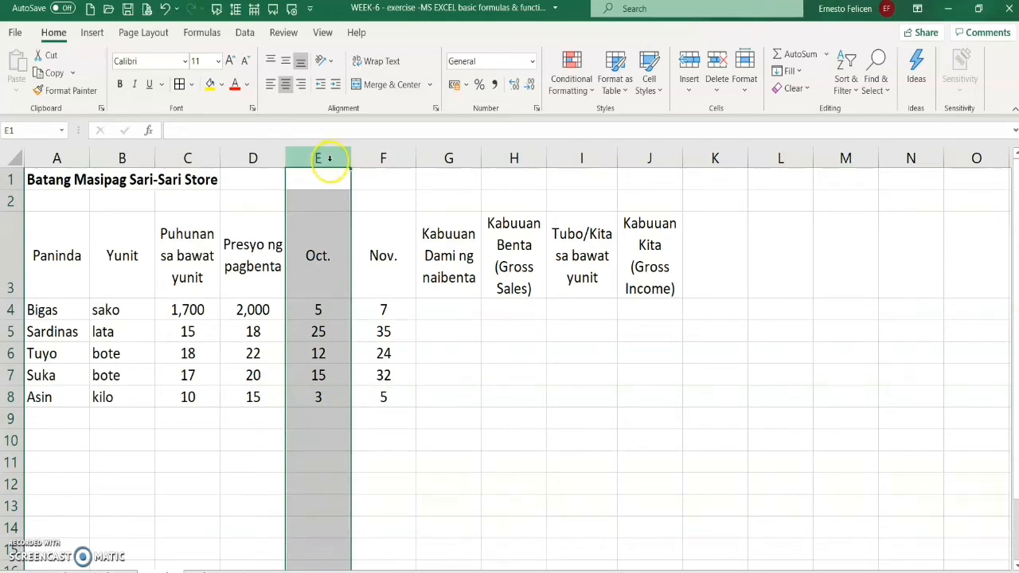
pyautogui.click(326, 309)
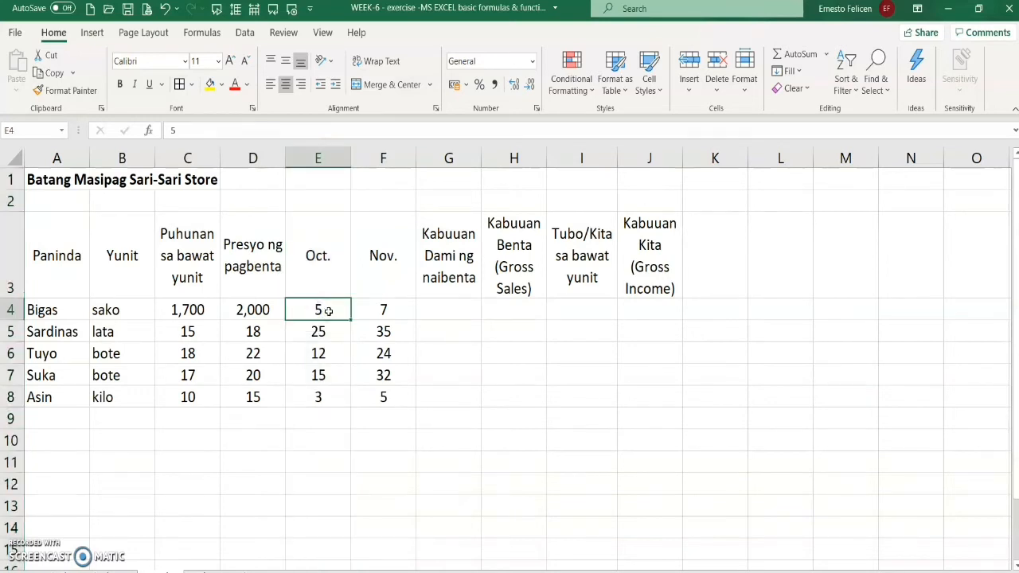
pyautogui.click(325, 334)
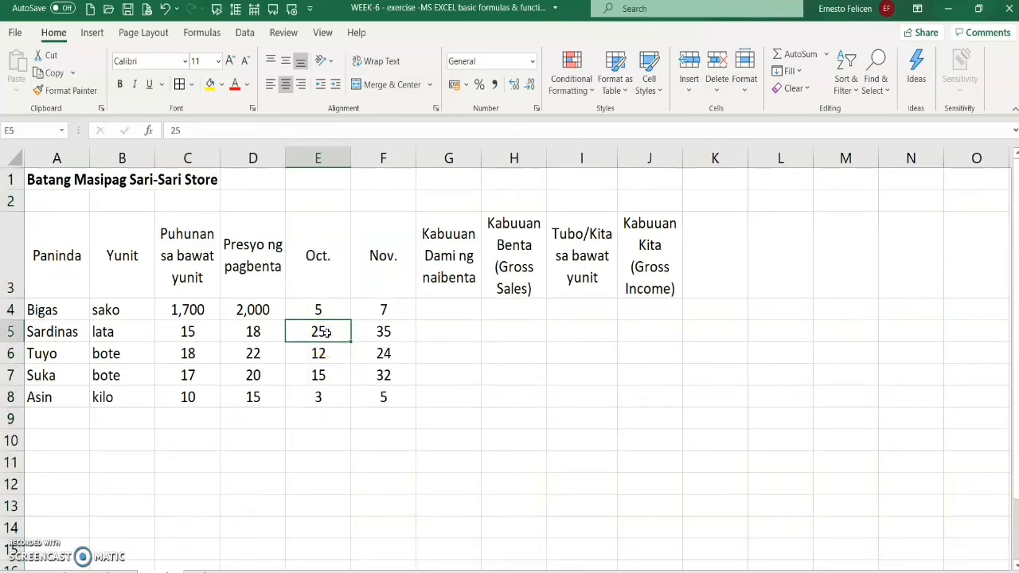
pyautogui.click(12, 332)
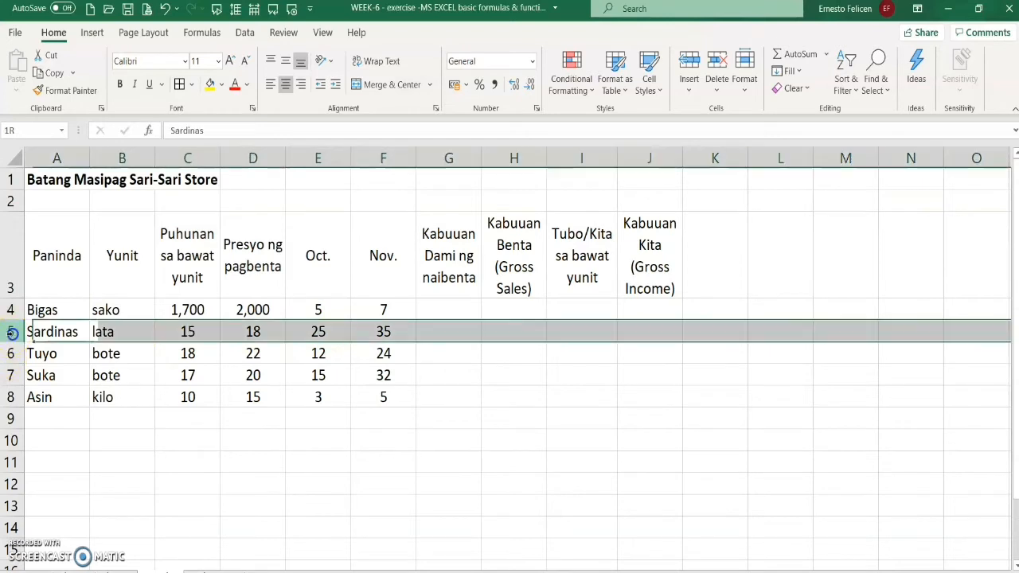
pyautogui.click(312, 332)
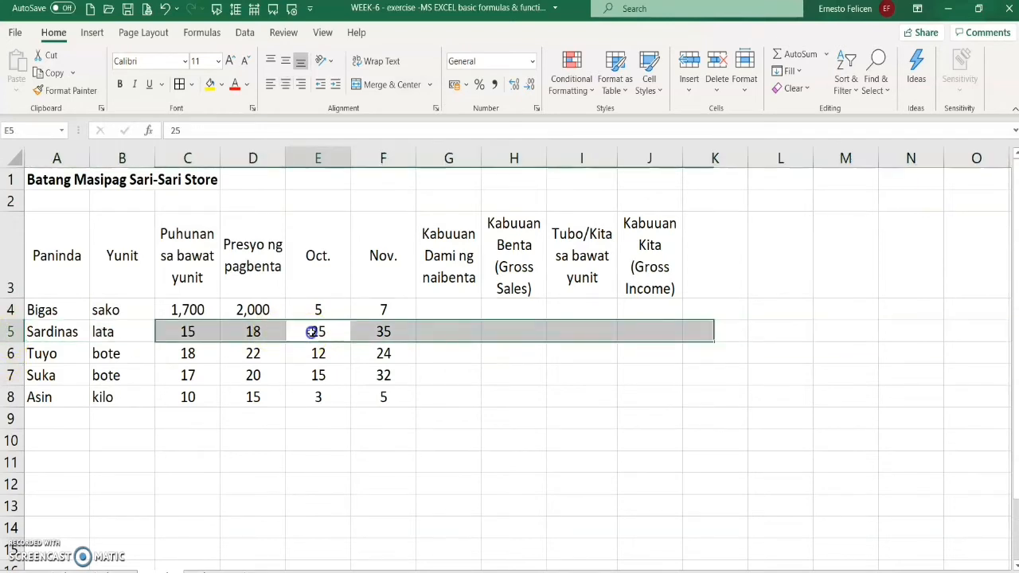
pyautogui.click(11, 353)
pyautogui.click(318, 353)
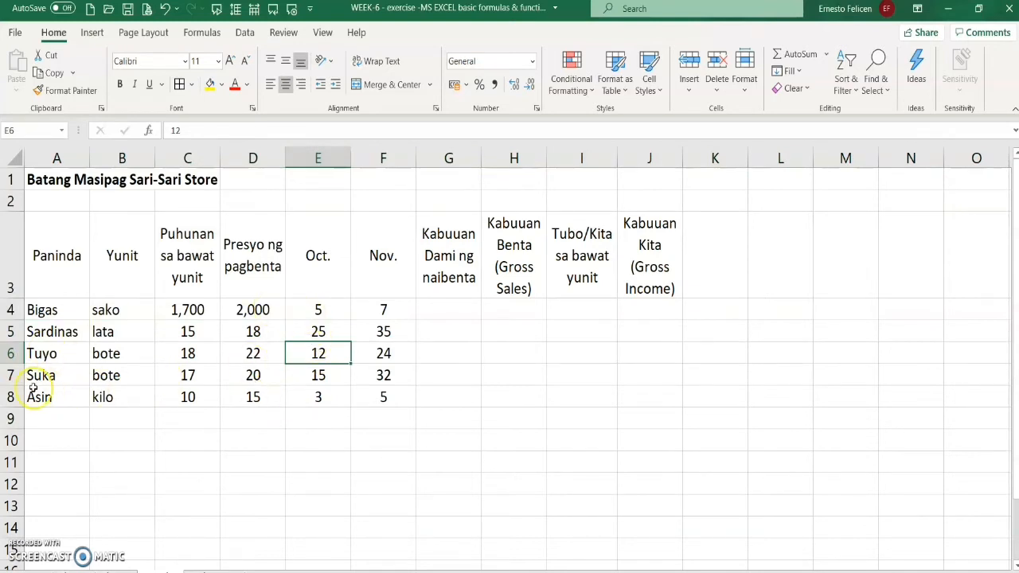
pyautogui.click(11, 374)
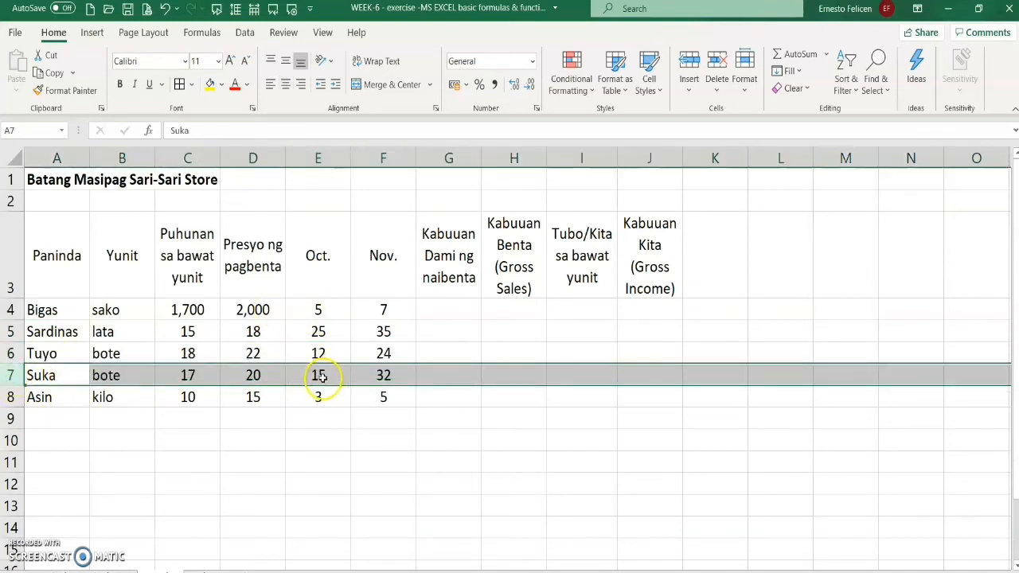
pyautogui.click(319, 375)
pyautogui.click(11, 397)
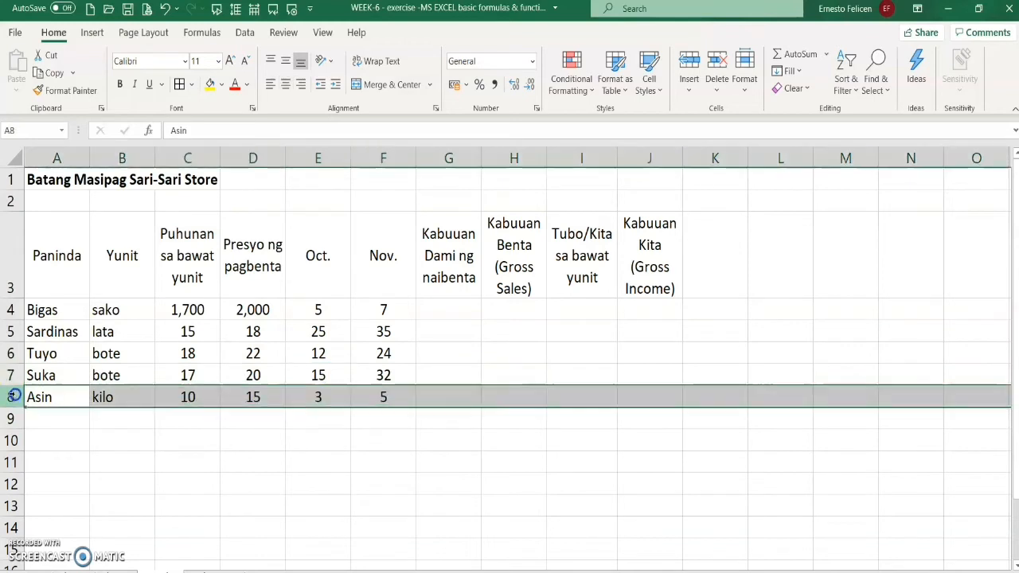
pyautogui.click(316, 397)
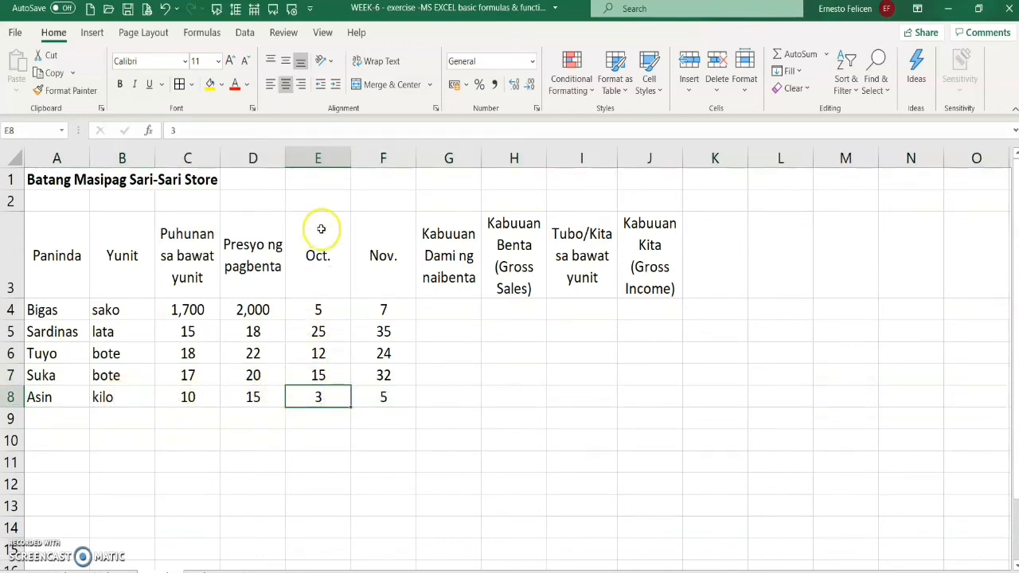
pyautogui.click(384, 157)
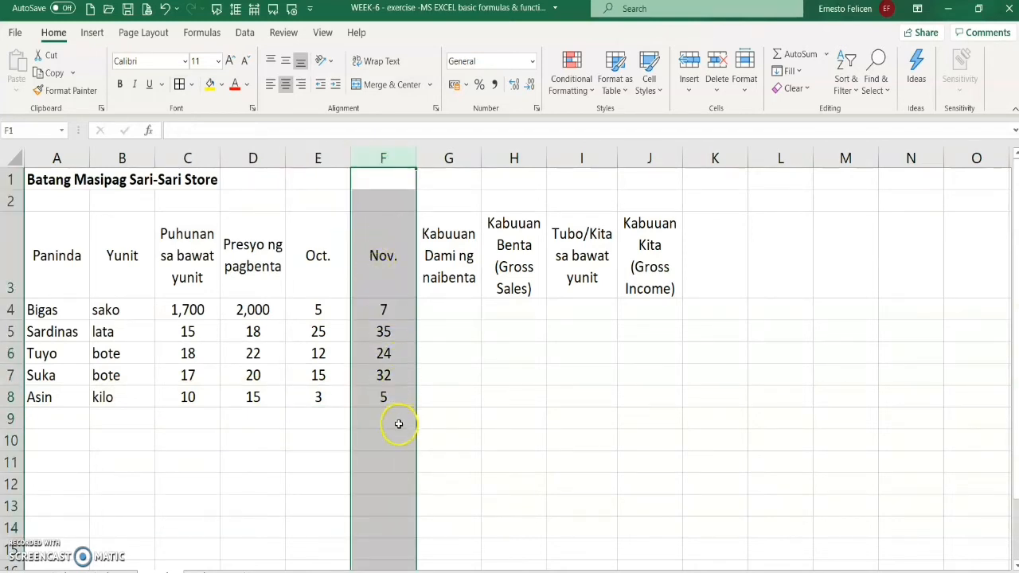
# Review the empty Kabuuan Dami ng naibenta column and its cells G4:G7 for the total quantity sold
pyautogui.click(449, 159)
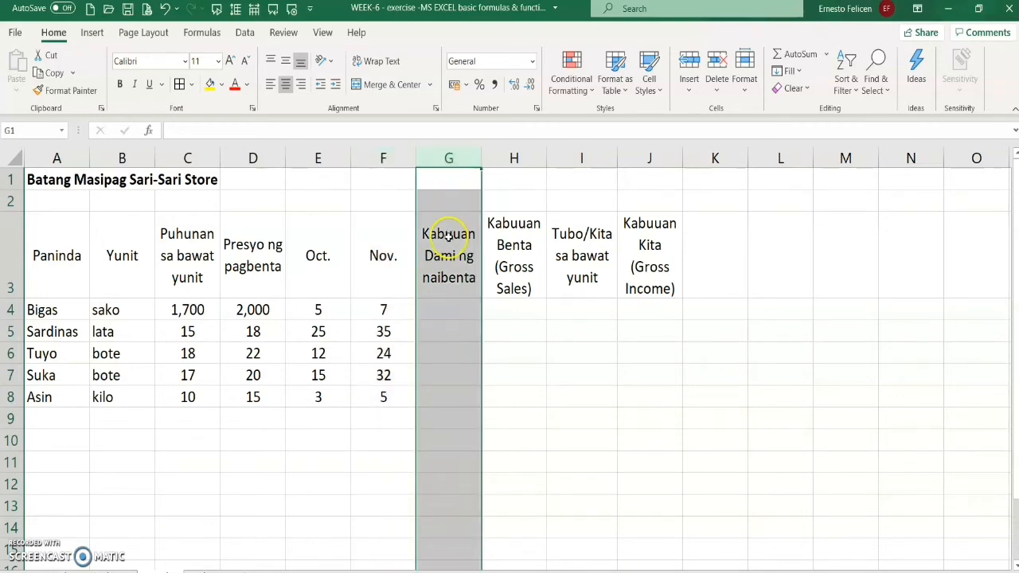
pyautogui.click(450, 316)
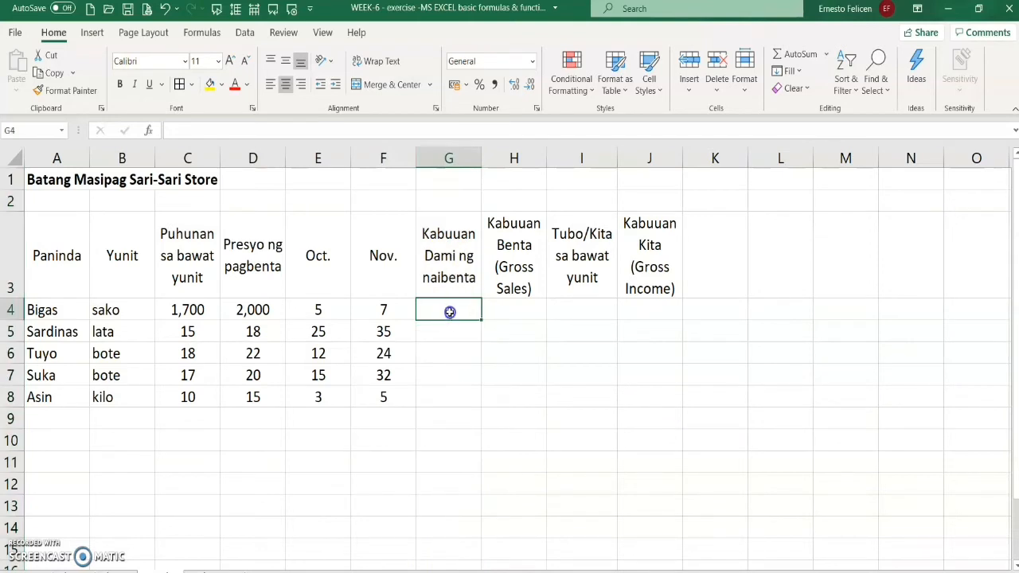
pyautogui.click(447, 330)
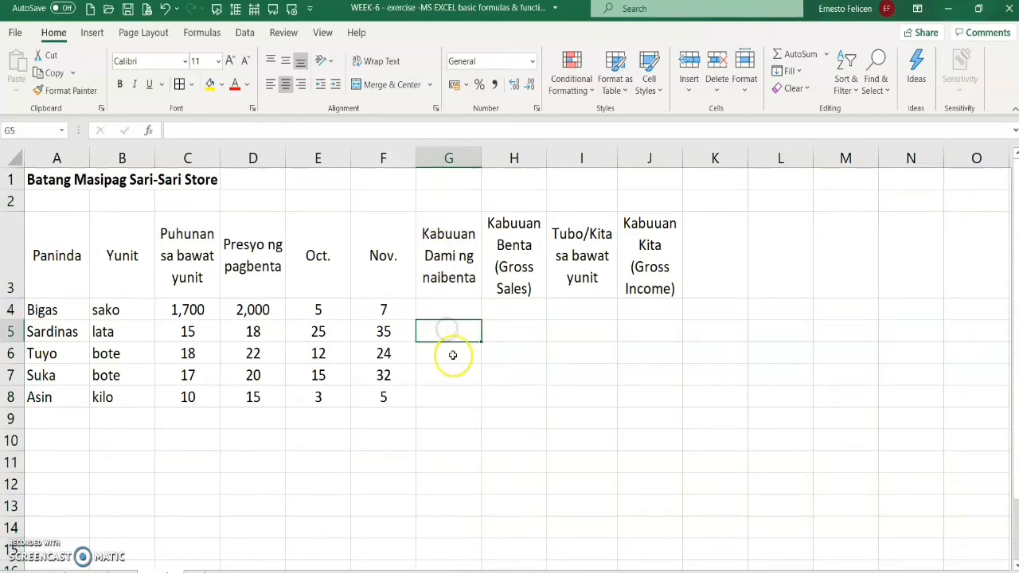
pyautogui.click(458, 354)
pyautogui.click(451, 377)
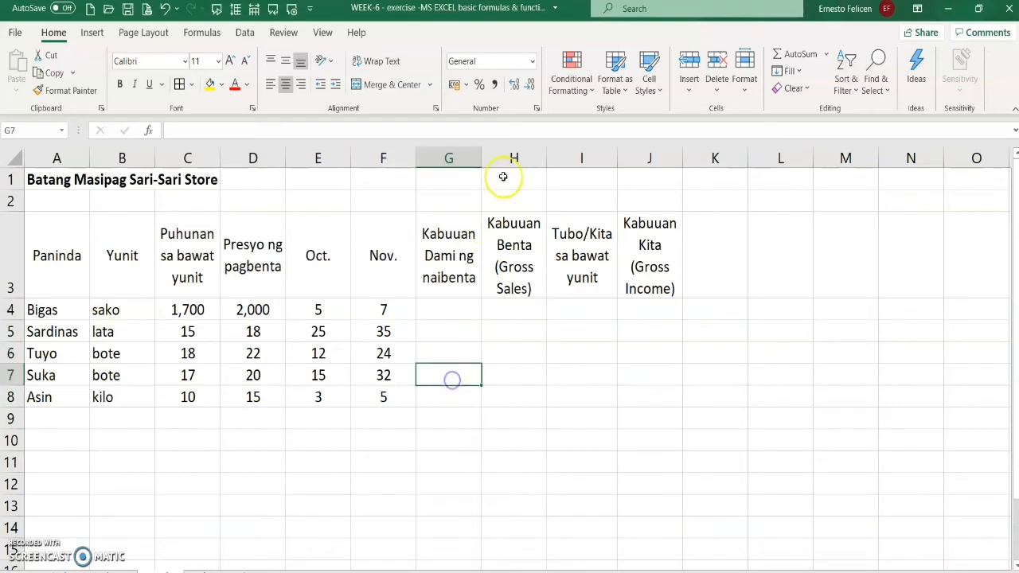
pyautogui.click(449, 159)
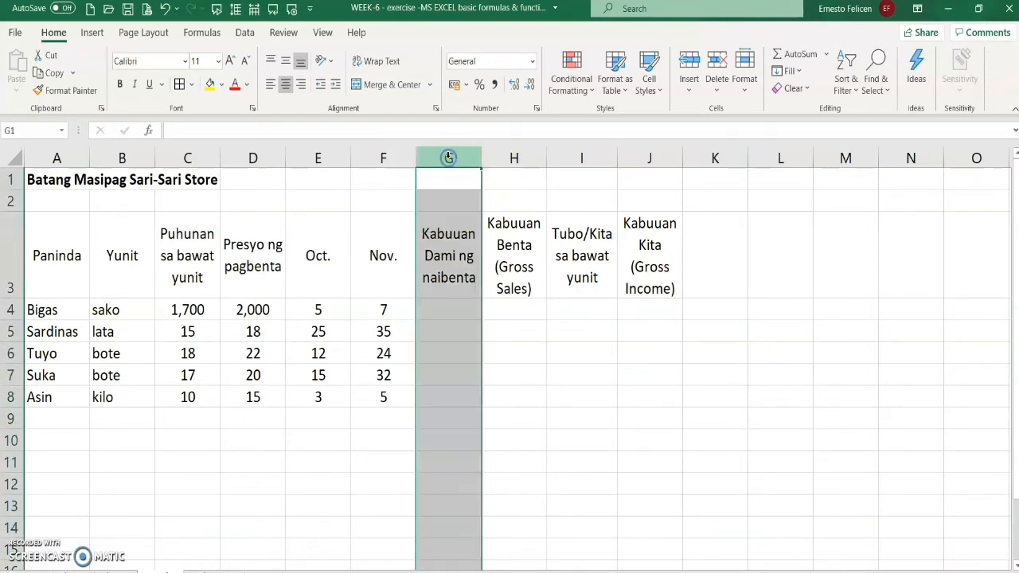
# Review the empty Kabuuan Benta (Gross Sales) column and its product cells H4:H7
pyautogui.click(516, 159)
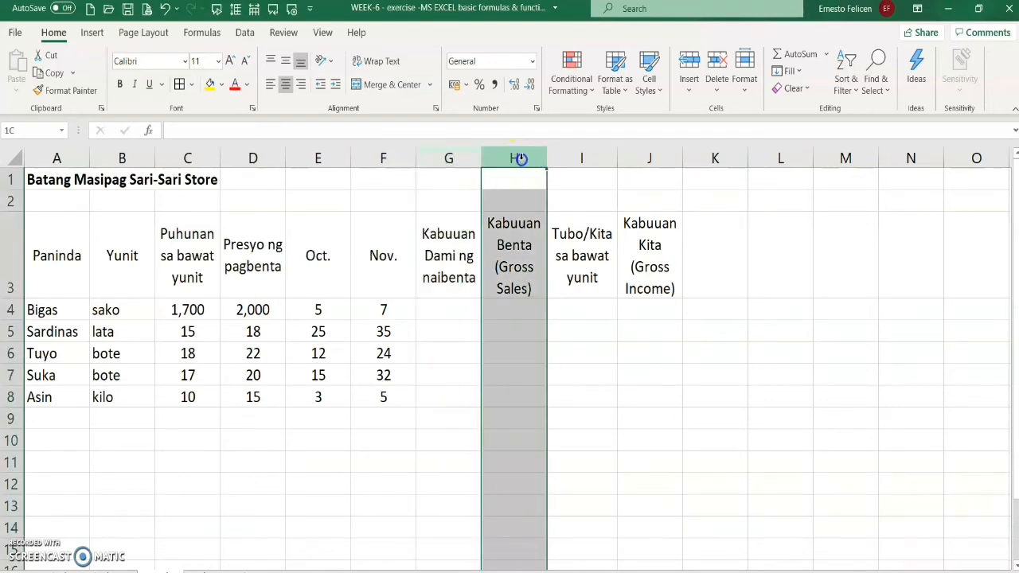
pyautogui.click(509, 312)
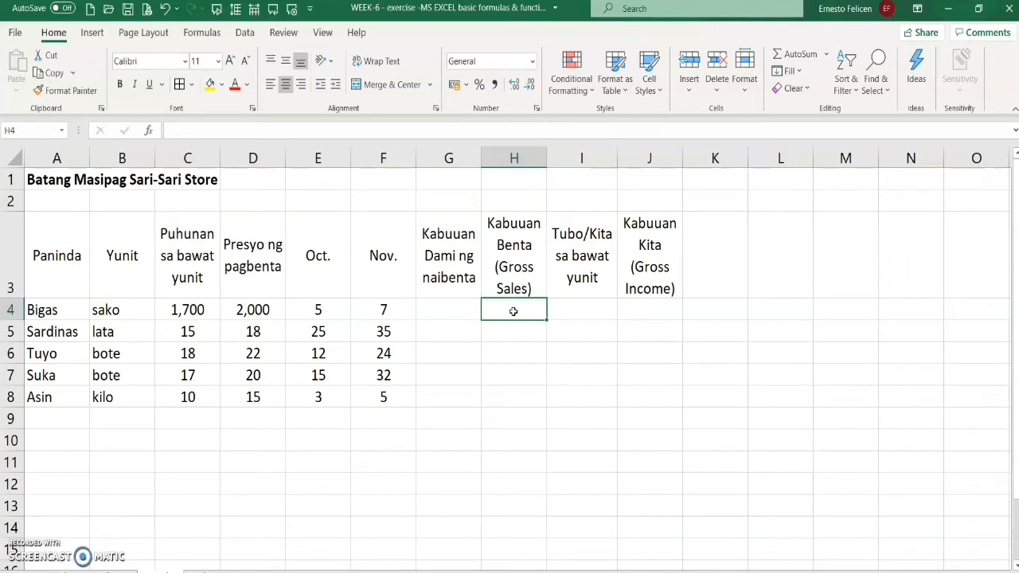
pyautogui.click(523, 331)
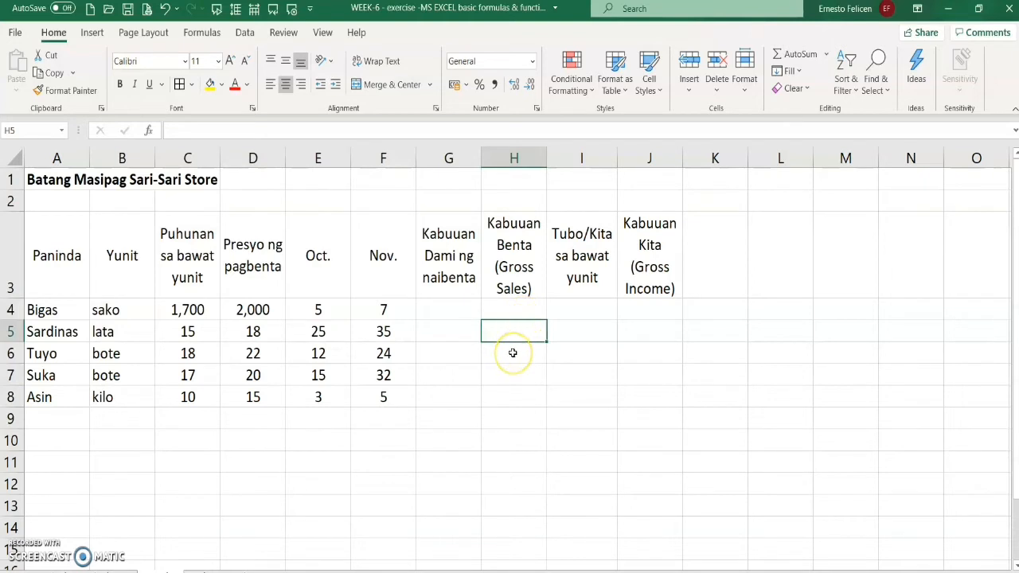
pyautogui.click(514, 353)
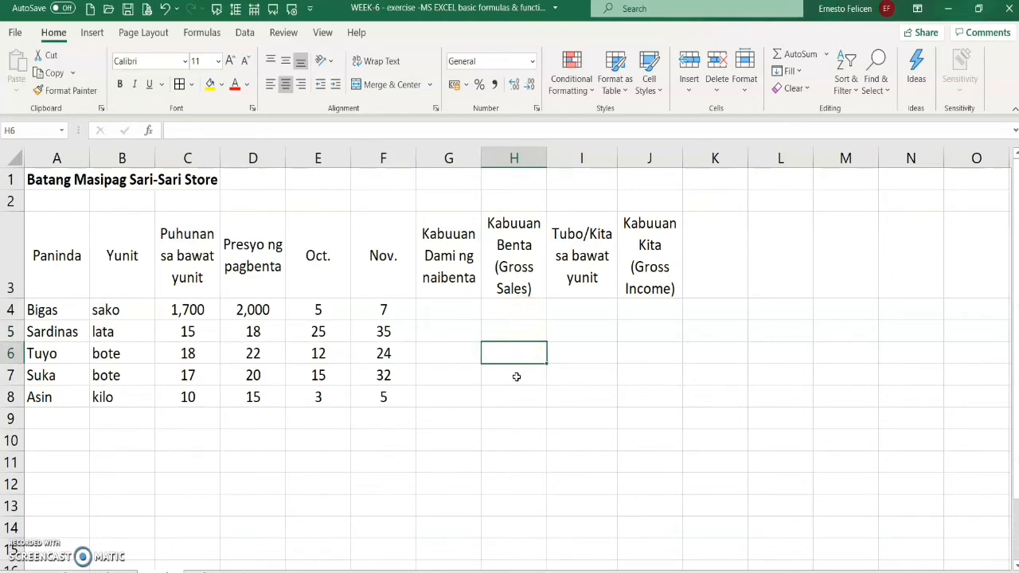
pyautogui.click(515, 374)
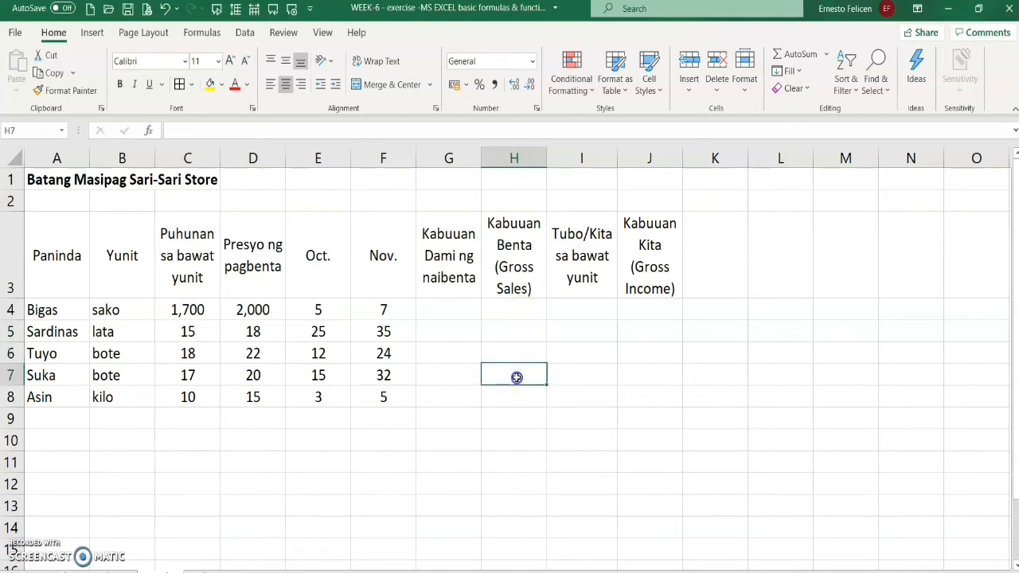
# Review the empty Tubo/Kita sa bawat yunit column, relating its product cells to the units in column B
pyautogui.click(587, 157)
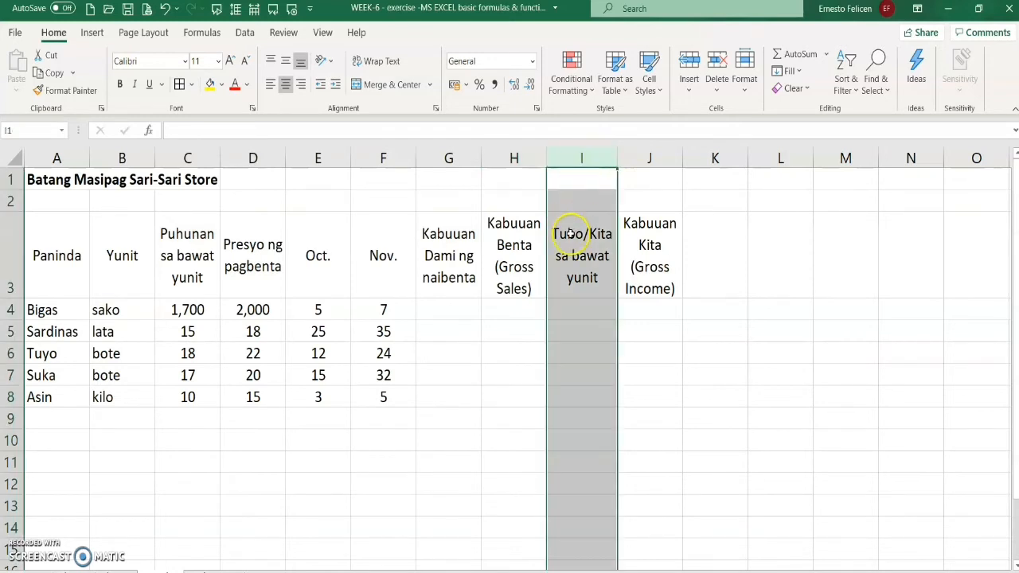
pyautogui.click(584, 309)
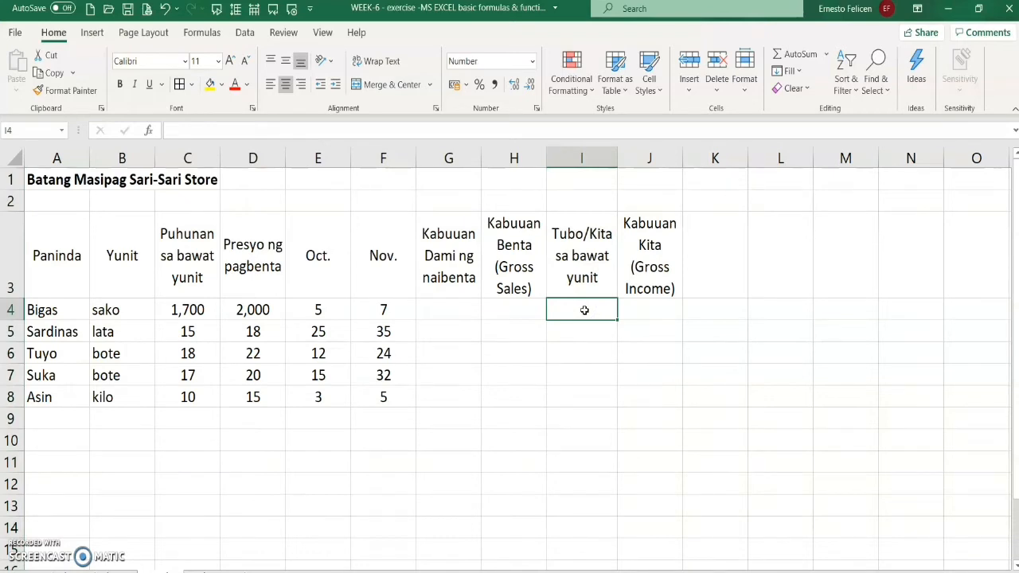
pyautogui.click(132, 315)
pyautogui.click(585, 353)
pyautogui.click(588, 166)
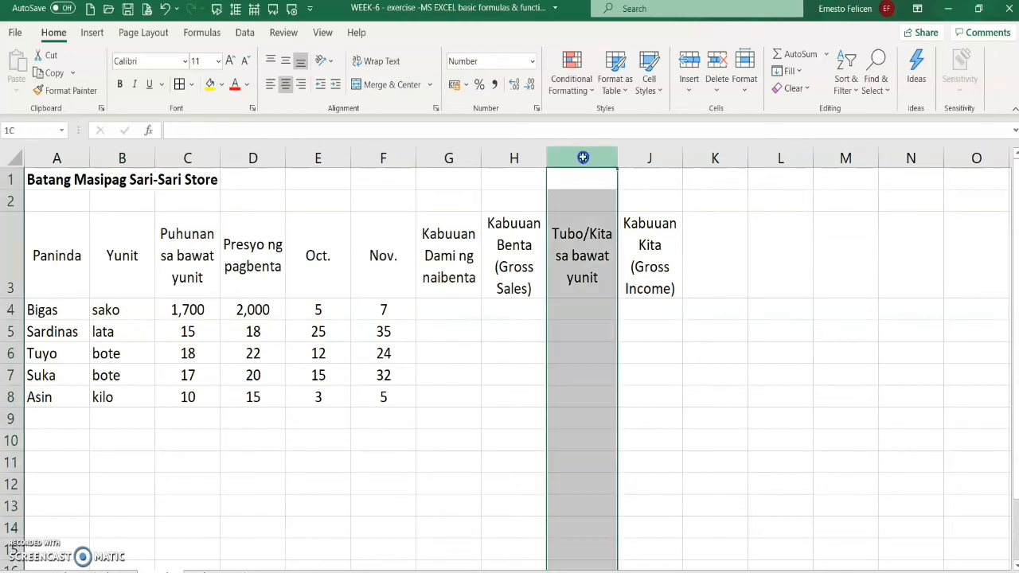
# Review the empty Kabuuan Kita (Gross Income) column in J4:J6 and the Suka and Asin rows
pyautogui.click(645, 160)
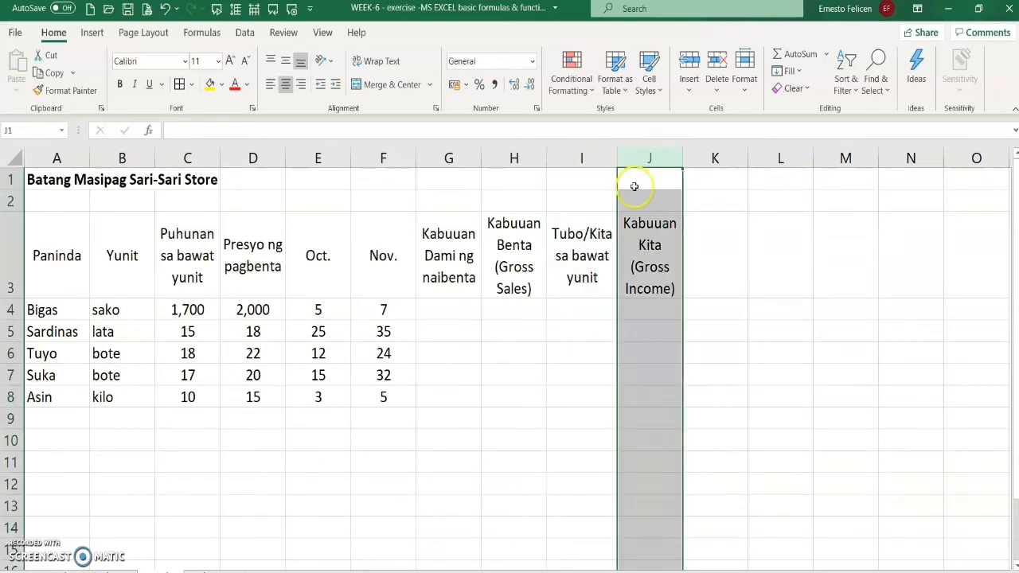
pyautogui.click(653, 315)
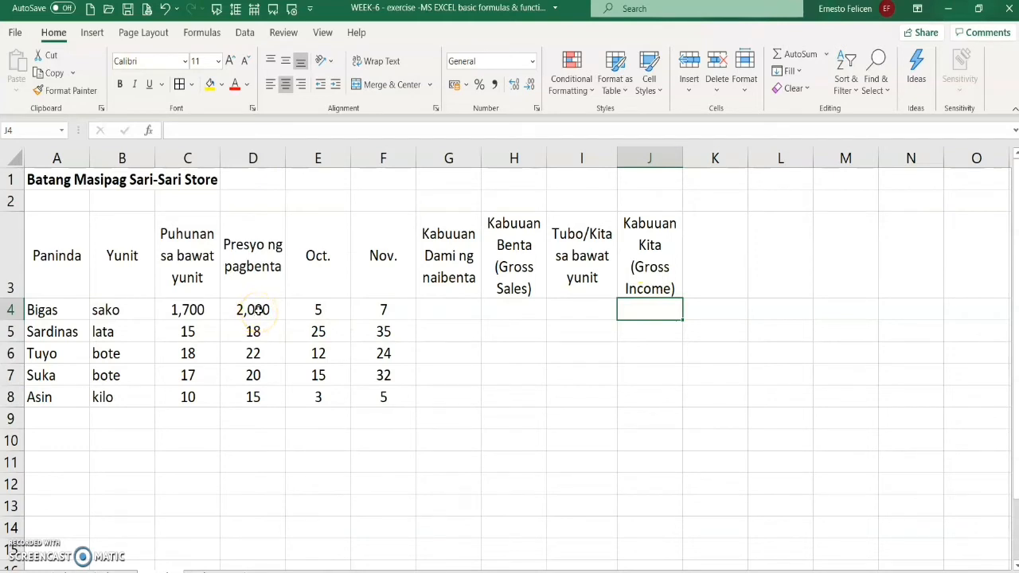
pyautogui.click(647, 333)
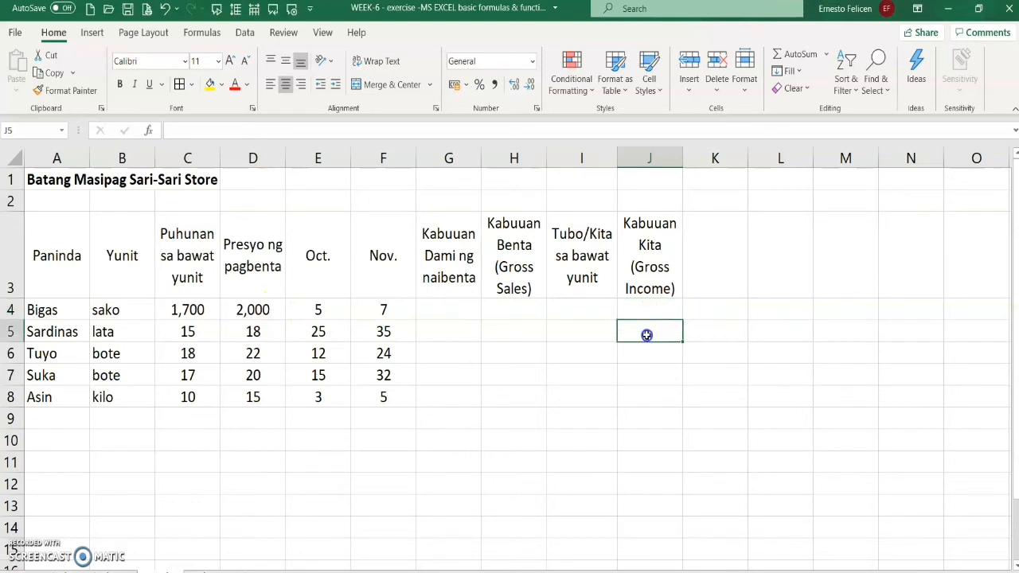
pyautogui.click(651, 350)
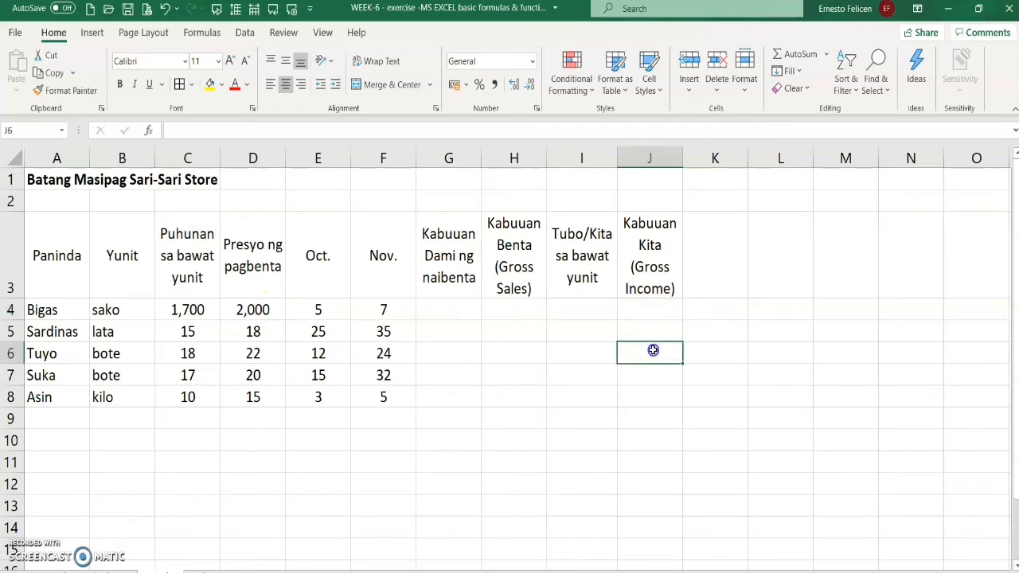
pyautogui.click(11, 374)
pyautogui.click(14, 396)
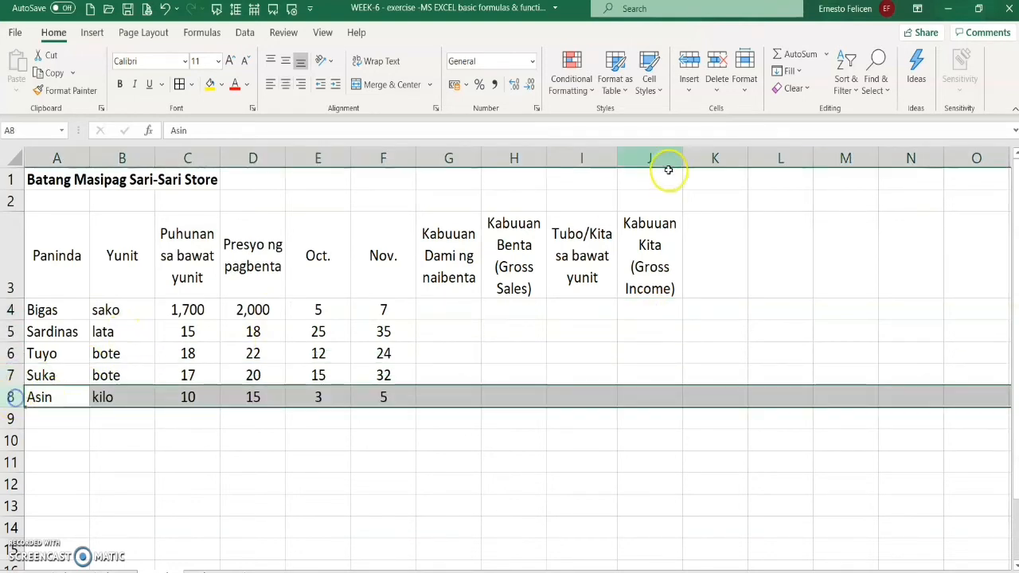
# Apply all borders to the table range A3:J8 and save the workbook
pyautogui.click(652, 159)
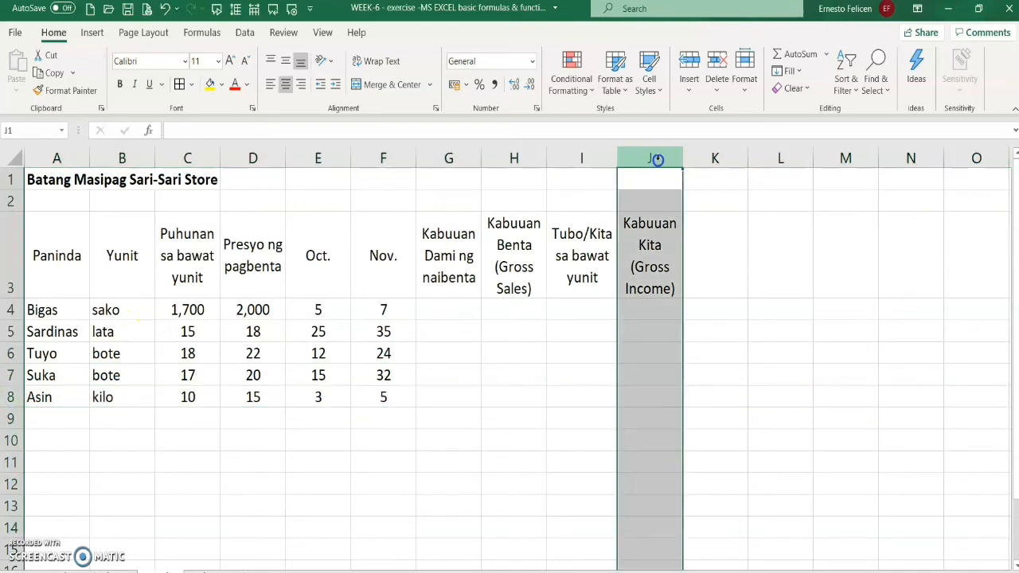
pyautogui.click(589, 371)
pyautogui.moveTo(45, 230); pyautogui.dragTo(649, 406)
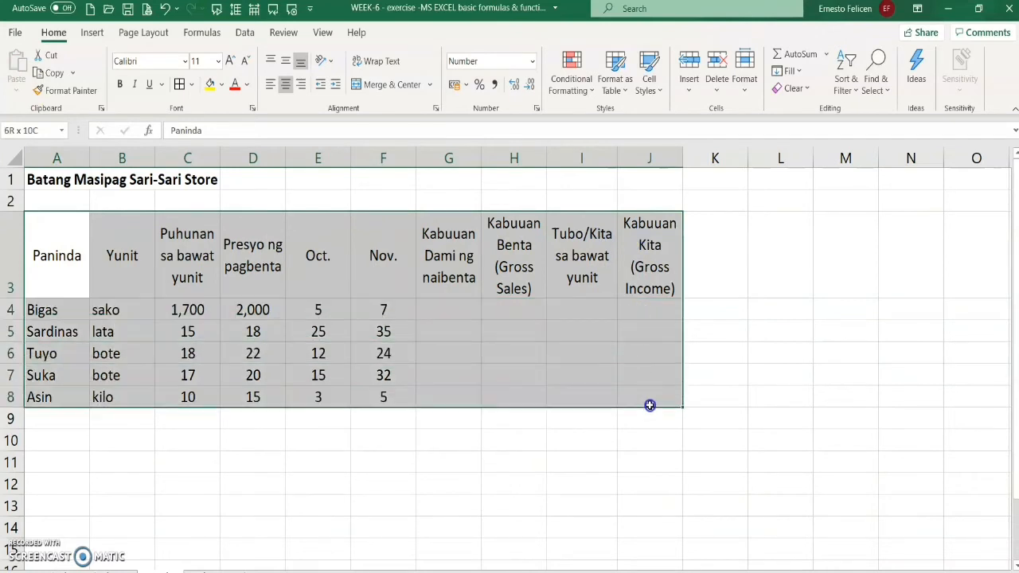
pyautogui.click(192, 84)
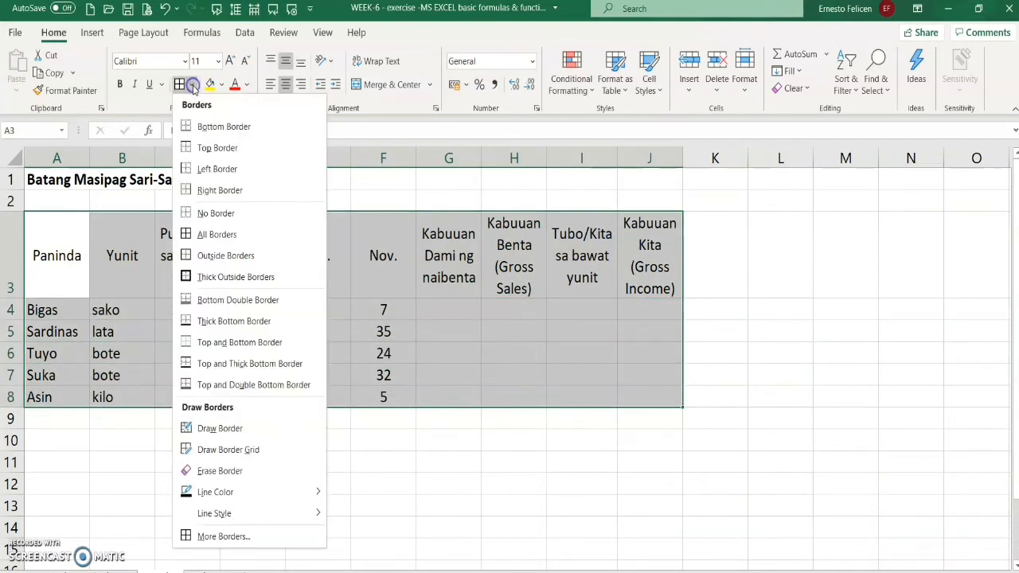
pyautogui.click(192, 235)
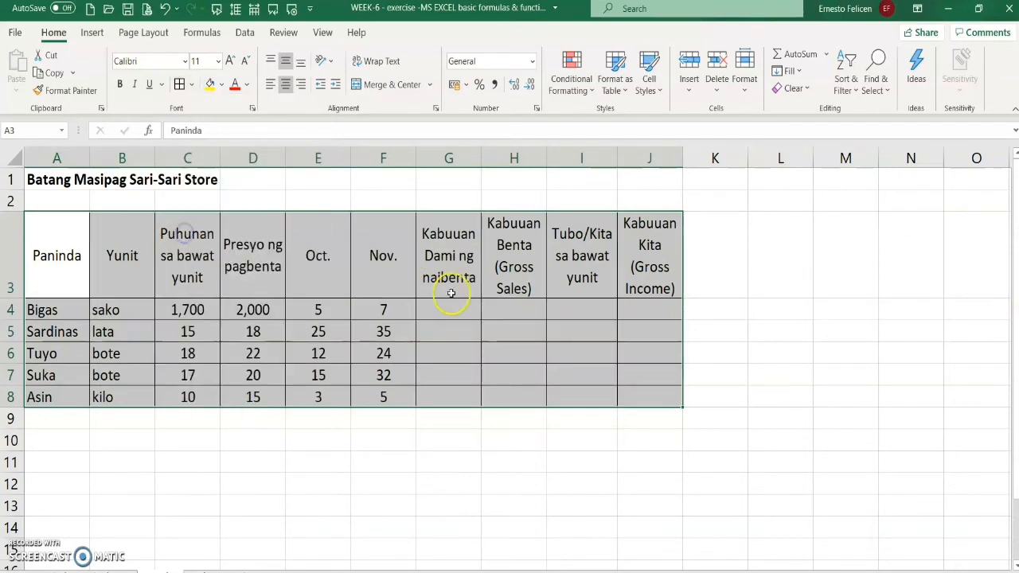
pyautogui.click(845, 375)
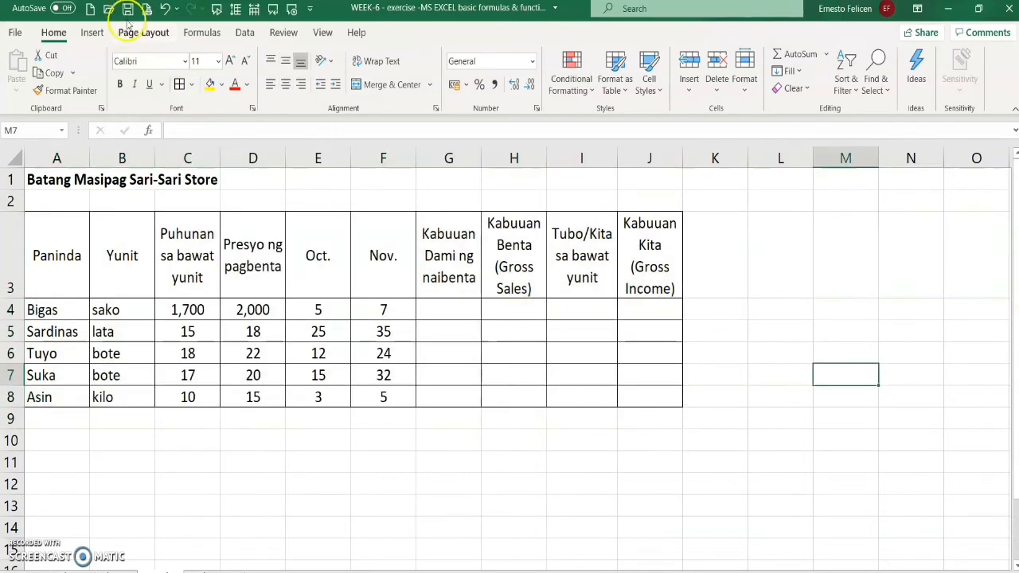
pyautogui.click(128, 10)
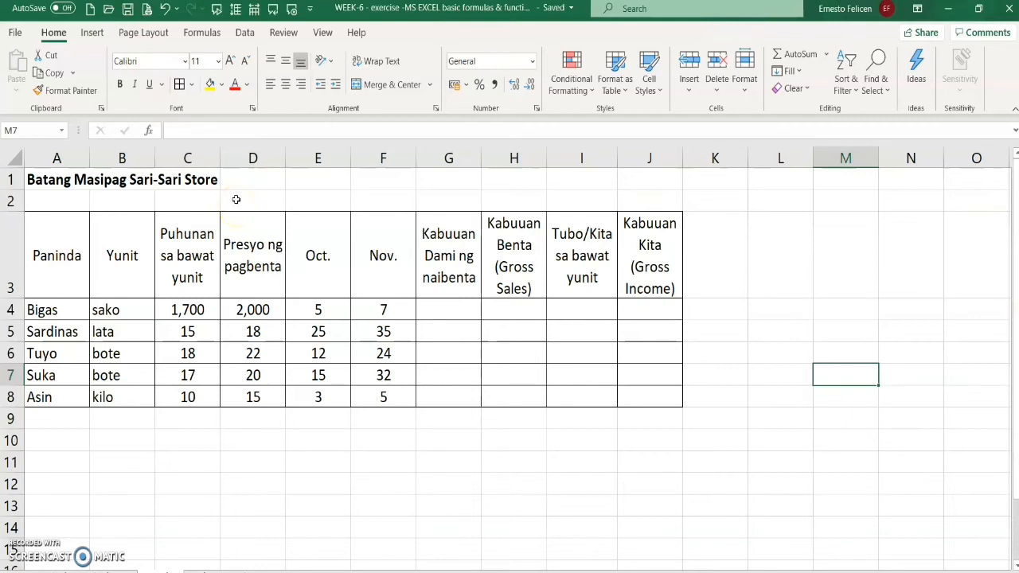
# Insert the picture ms excel-2 from the WEEK-6 IMAGES folder on this device
pyautogui.click(94, 34)
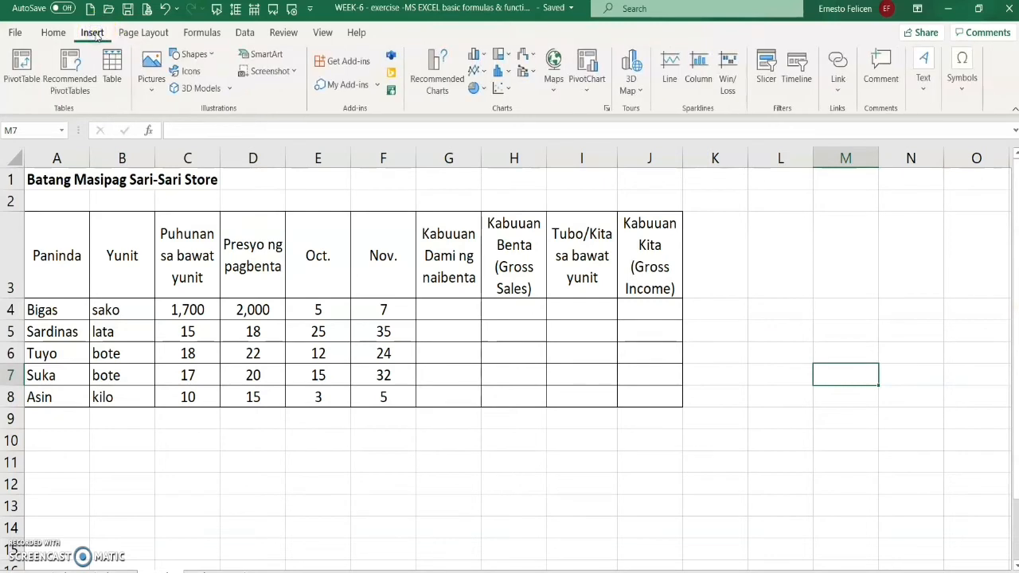
pyautogui.click(152, 88)
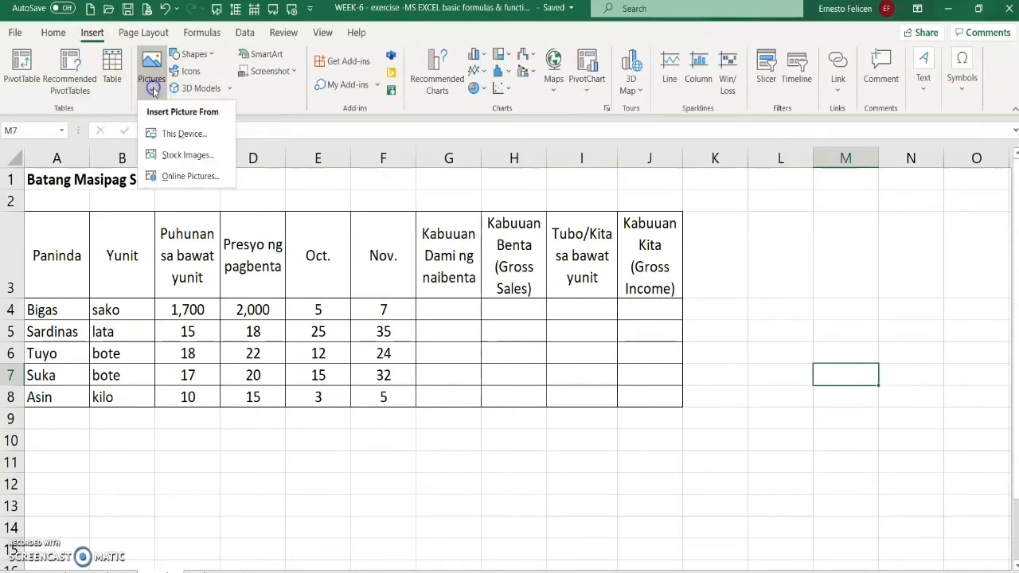
pyautogui.click(176, 136)
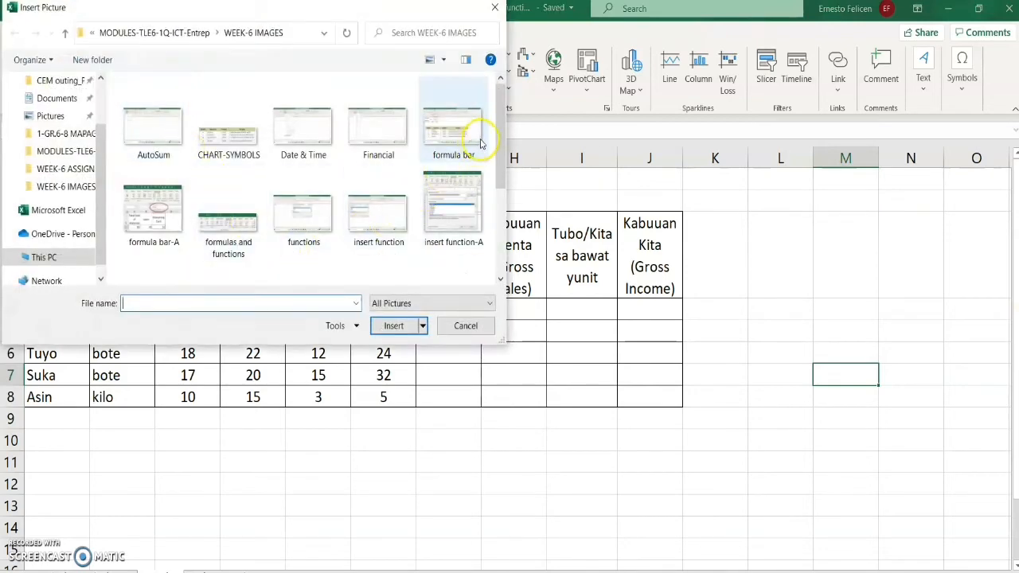
pyautogui.moveTo(498, 133); pyautogui.dragTo(506, 227)
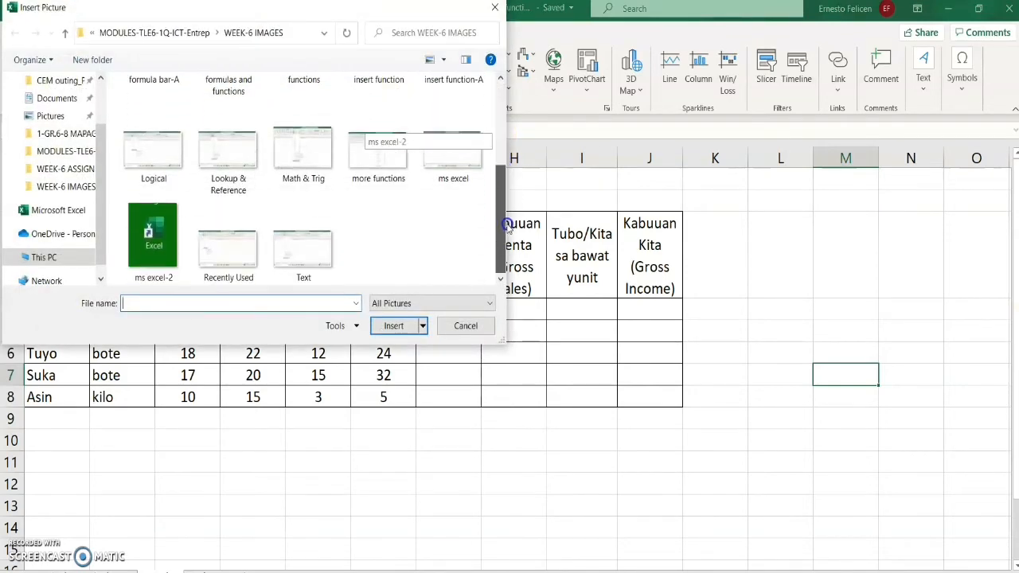
pyautogui.click(159, 247)
pyautogui.click(392, 326)
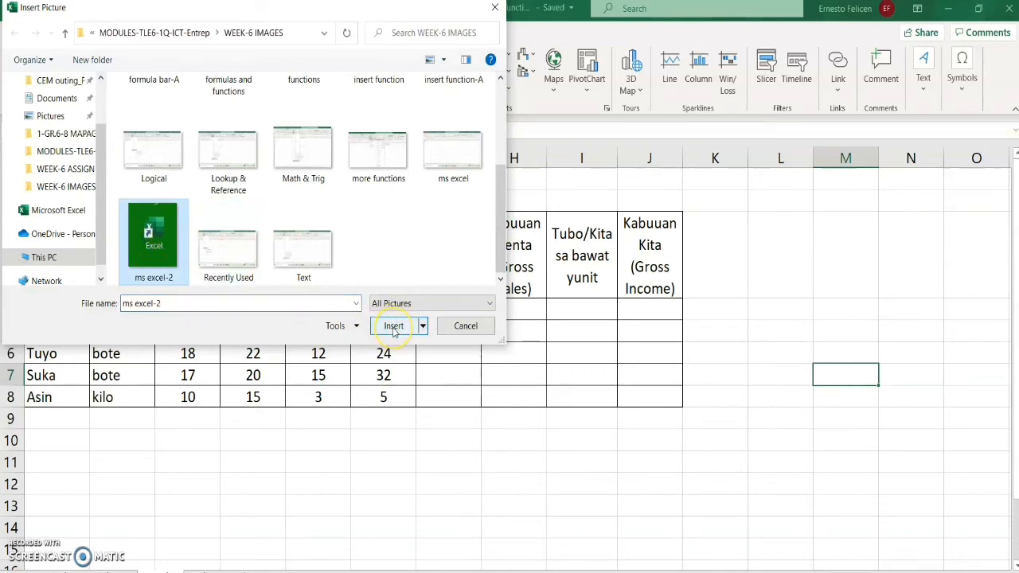
# Position and resize the Excel logo picture beside the table, spanning columns K to M across rows 3 to 8
pyautogui.moveTo(858, 420); pyautogui.dragTo(727, 260)
pyautogui.moveTo(772, 315); pyautogui.dragTo(831, 408)
pyautogui.click(658, 439)
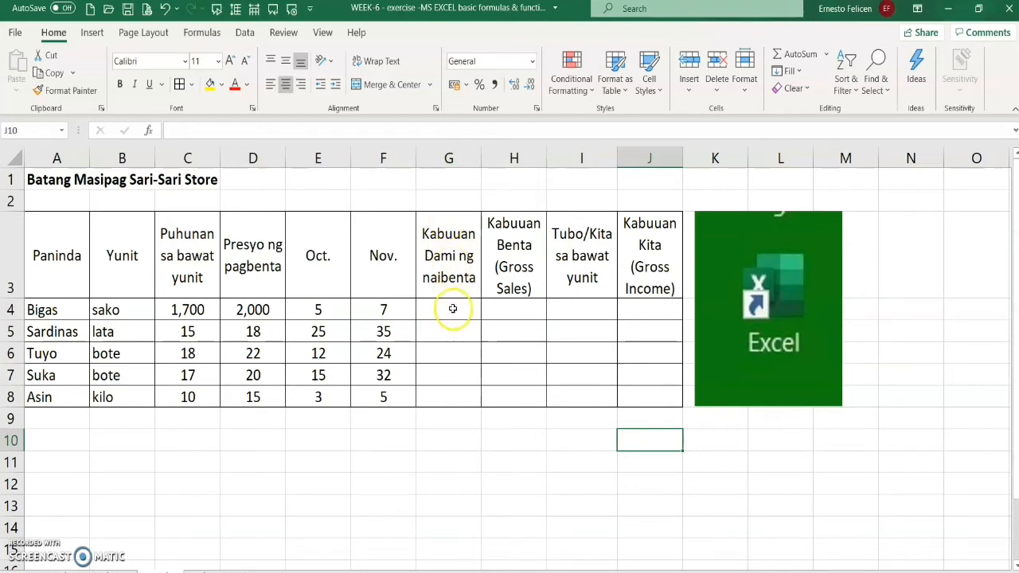
# Enter the formula =SUM(E4+F4) in G4 to total the Bigas quantity sold in October and November
pyautogui.click(453, 309)
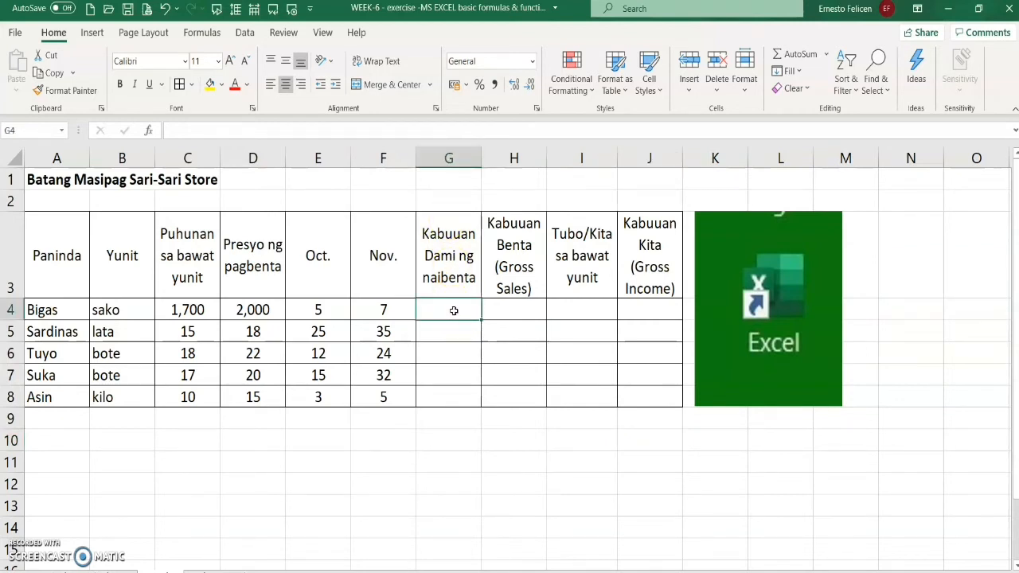
pyautogui.write('=')
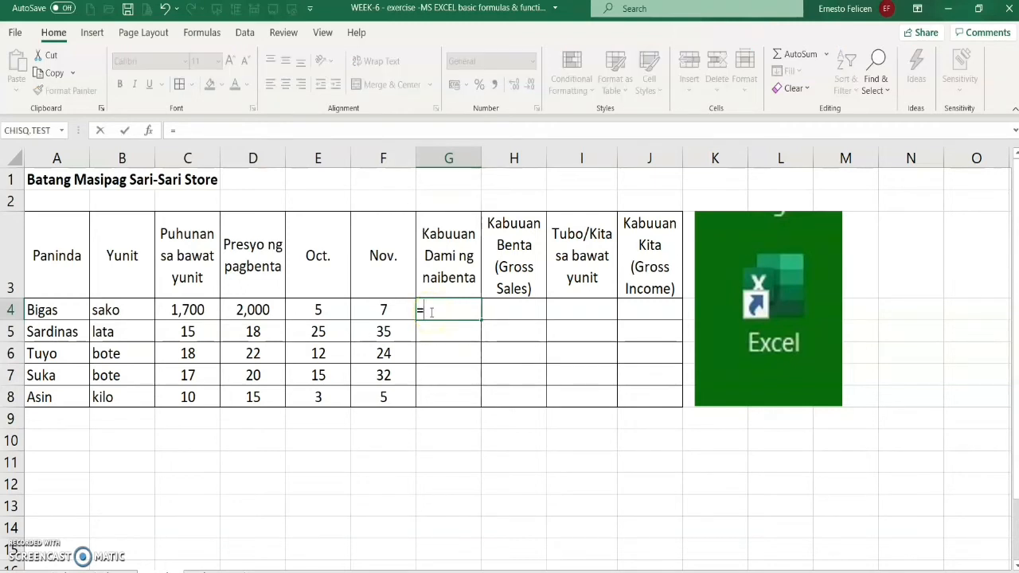
pyautogui.write('sum')
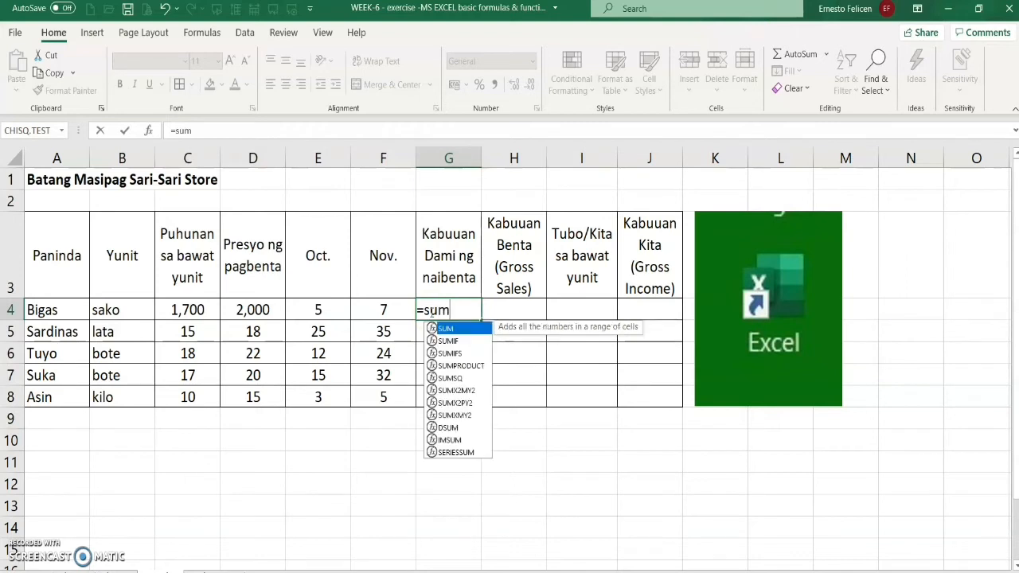
pyautogui.write('(')
pyautogui.click(321, 310)
pyautogui.click(321, 310)
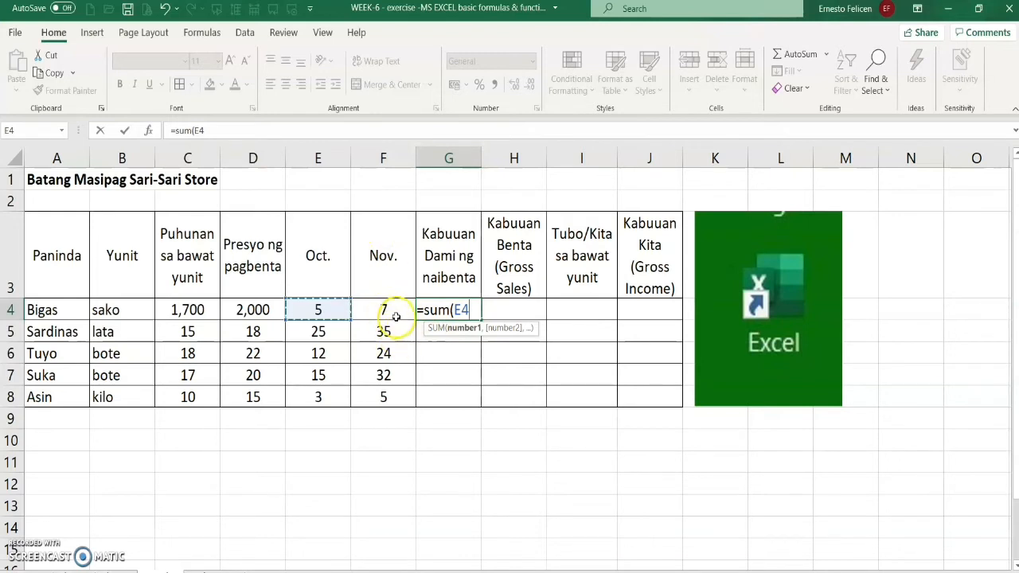
pyautogui.write('+')
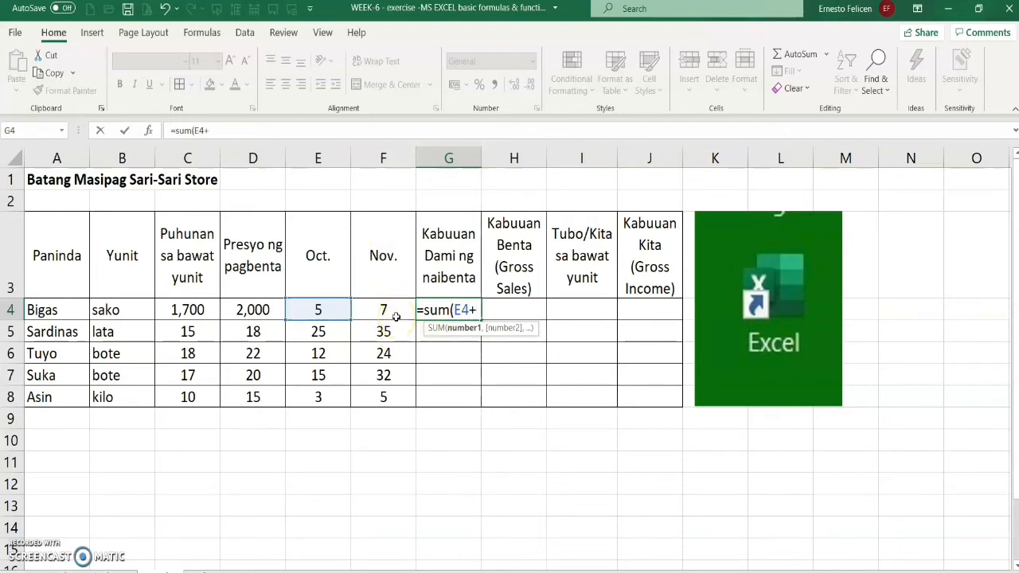
pyautogui.click(396, 315)
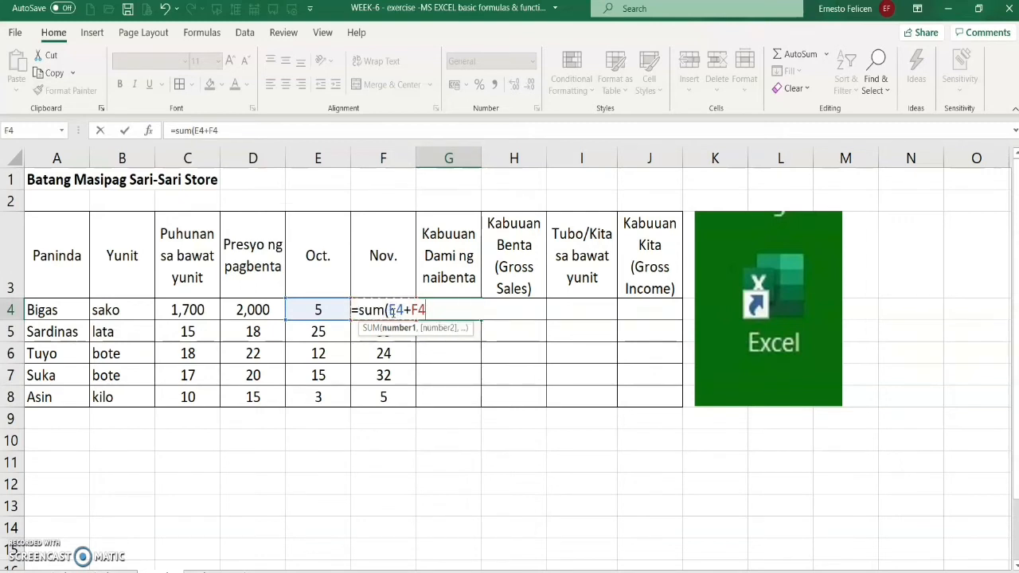
pyautogui.write(')')
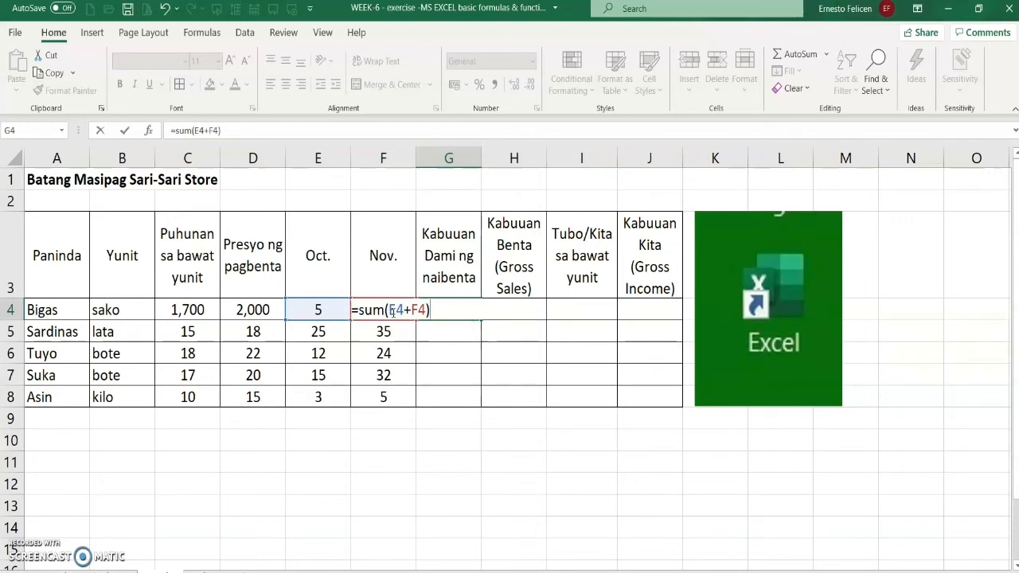
pyautogui.press('Return')
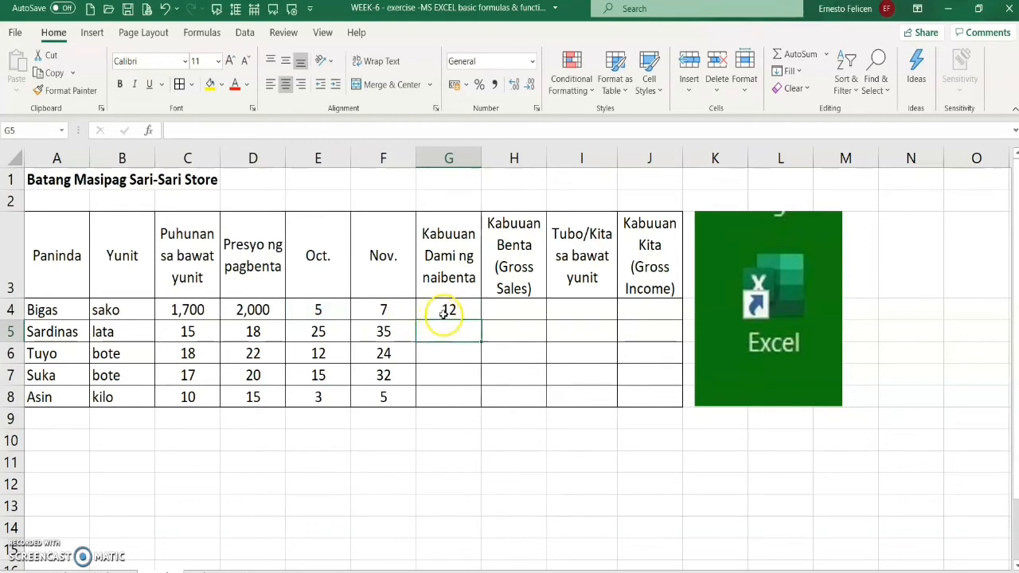
# Check the Bigas October and November quantities in E4 and F4 against the formula in G4
pyautogui.click(331, 309)
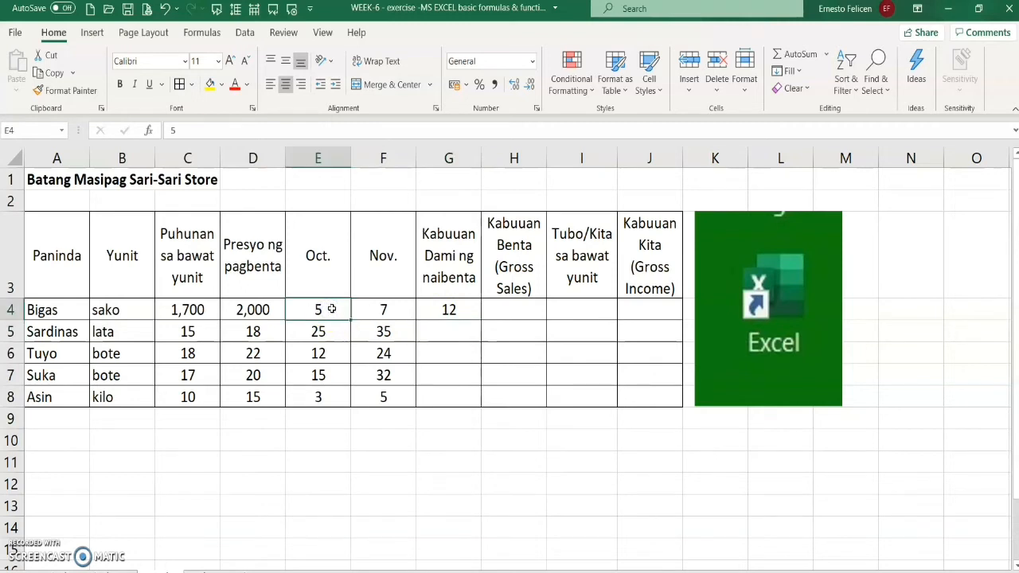
pyautogui.click(383, 310)
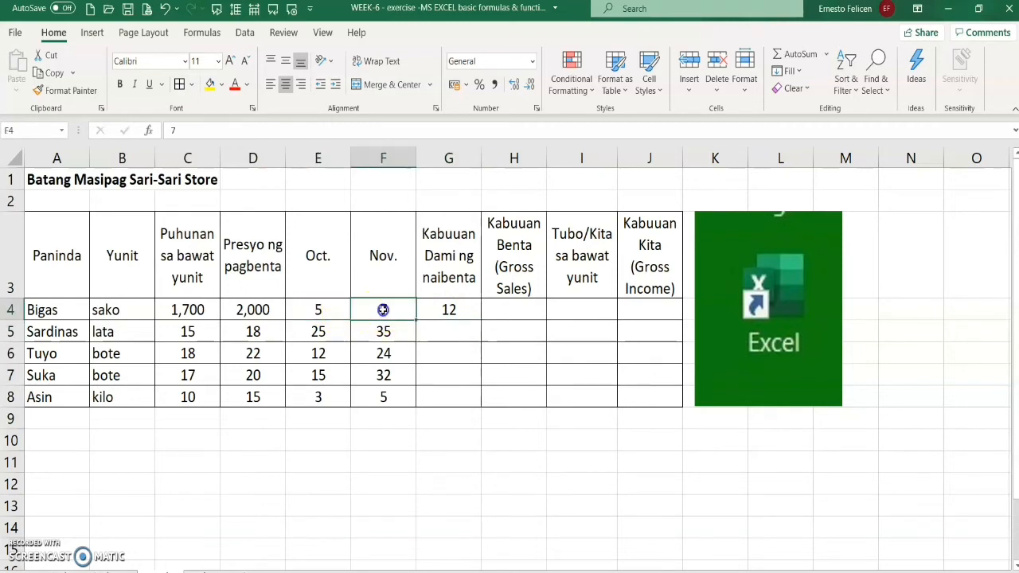
pyautogui.click(453, 312)
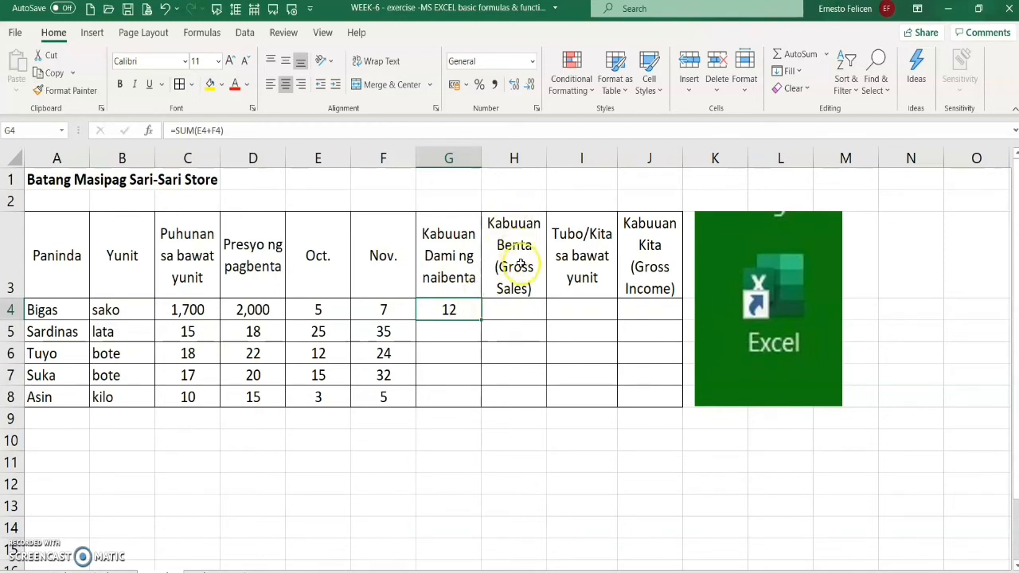
# Enter the formula =D4*G4 in H4 to compute the Bigas gross sales from selling price and total quantity
pyautogui.click(517, 310)
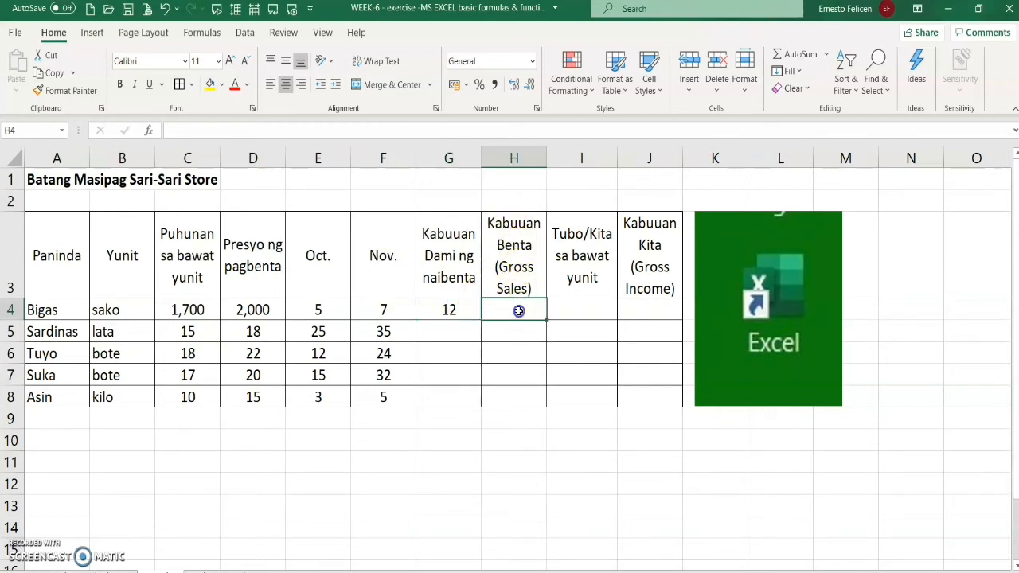
pyautogui.click(452, 311)
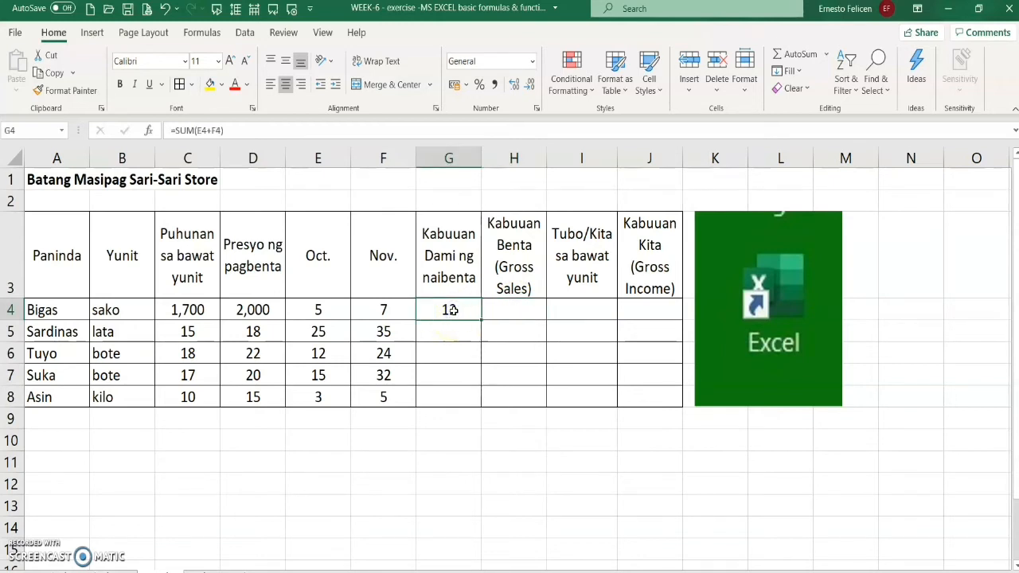
pyautogui.click(259, 312)
pyautogui.click(499, 311)
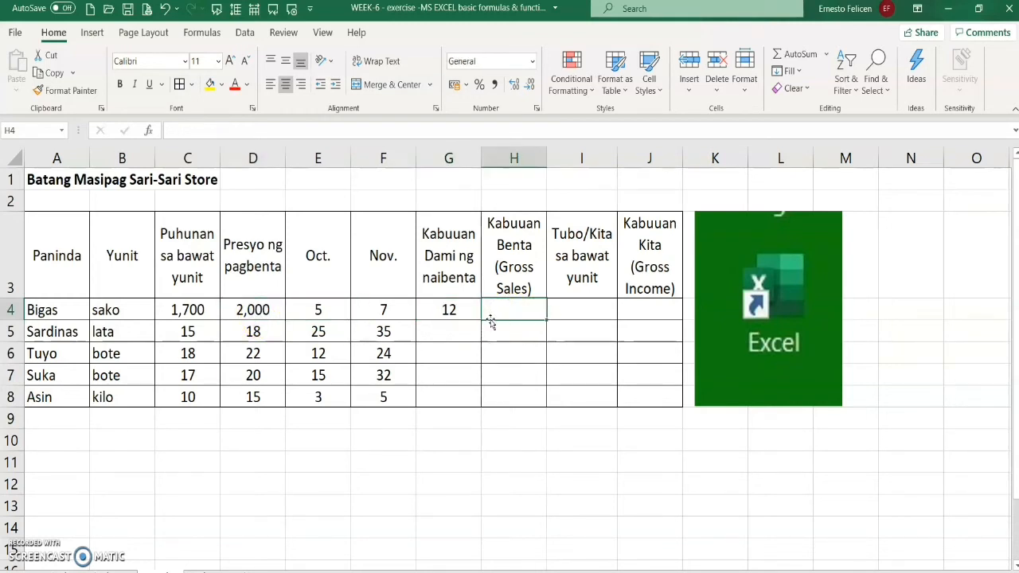
pyautogui.write('=')
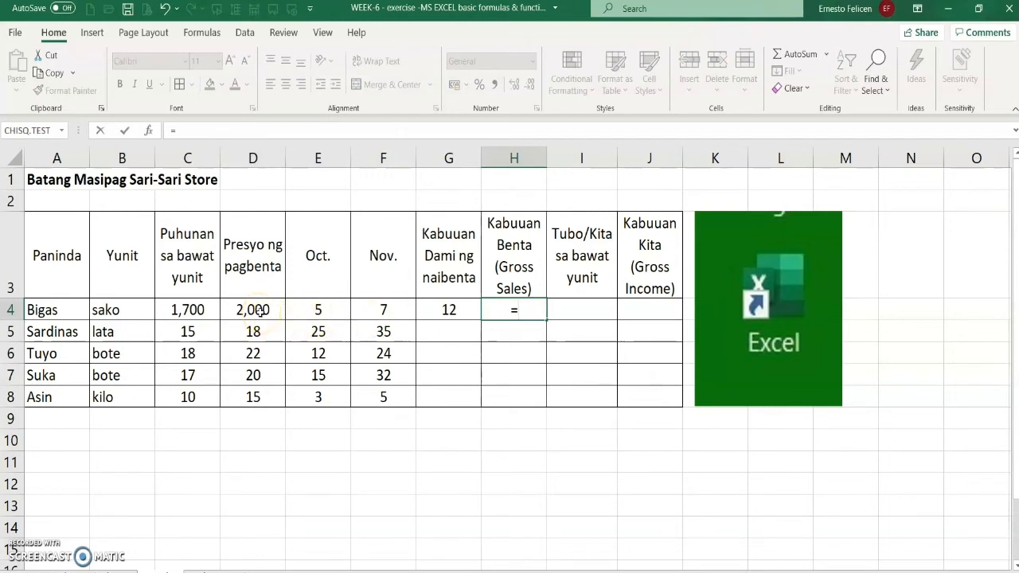
pyautogui.click(261, 311)
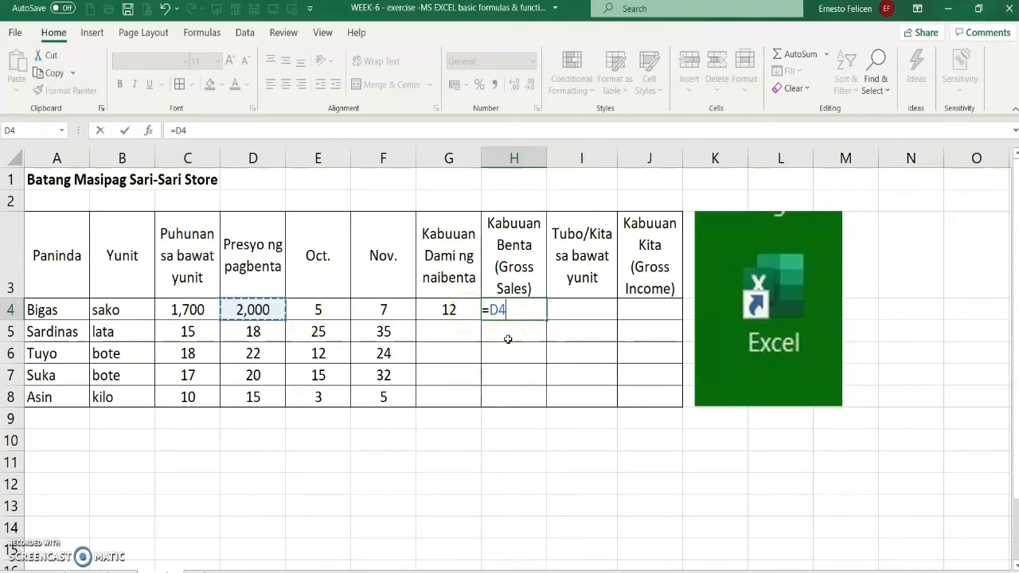
pyautogui.write('*')
pyautogui.click(451, 313)
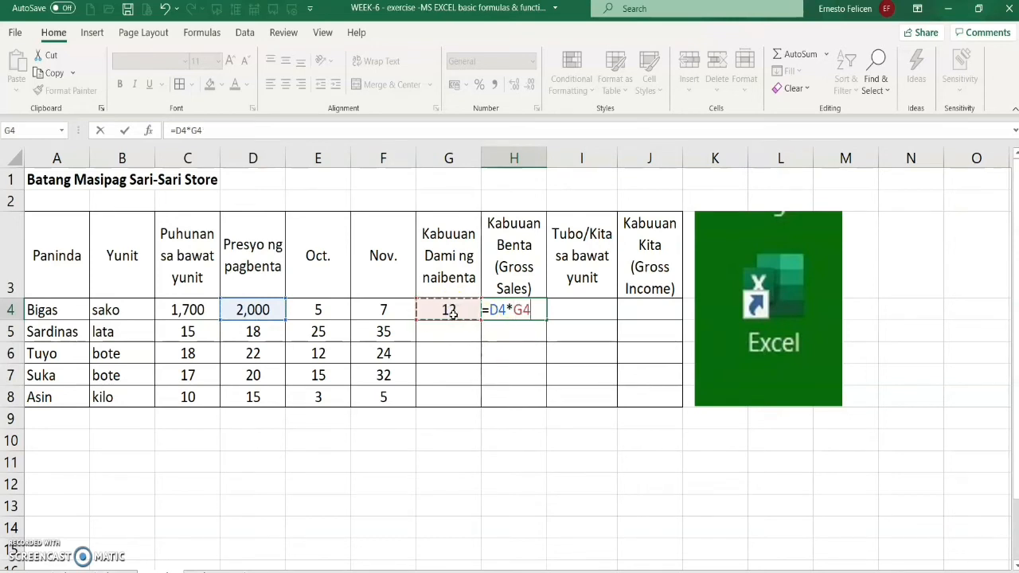
pyautogui.press('Return')
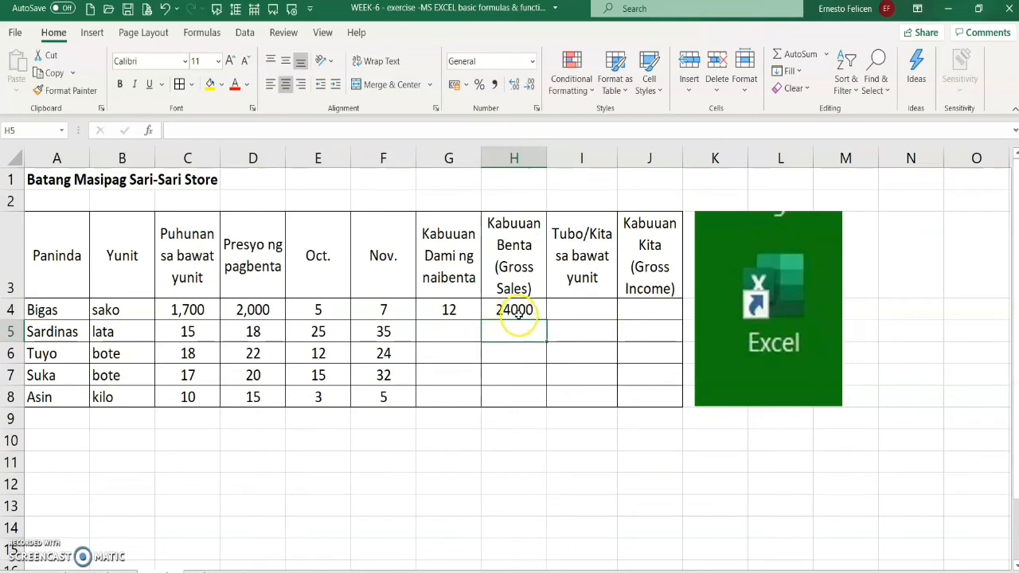
# Check the Bigas total quantity in G4 and selling price in D4 against the gross sales formula in H4
pyautogui.click(454, 312)
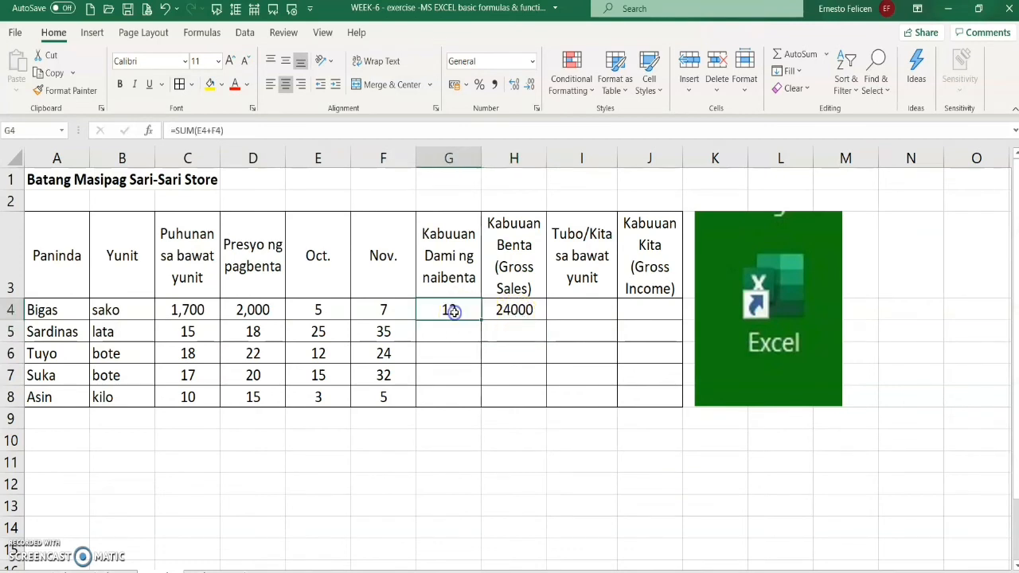
pyautogui.click(265, 312)
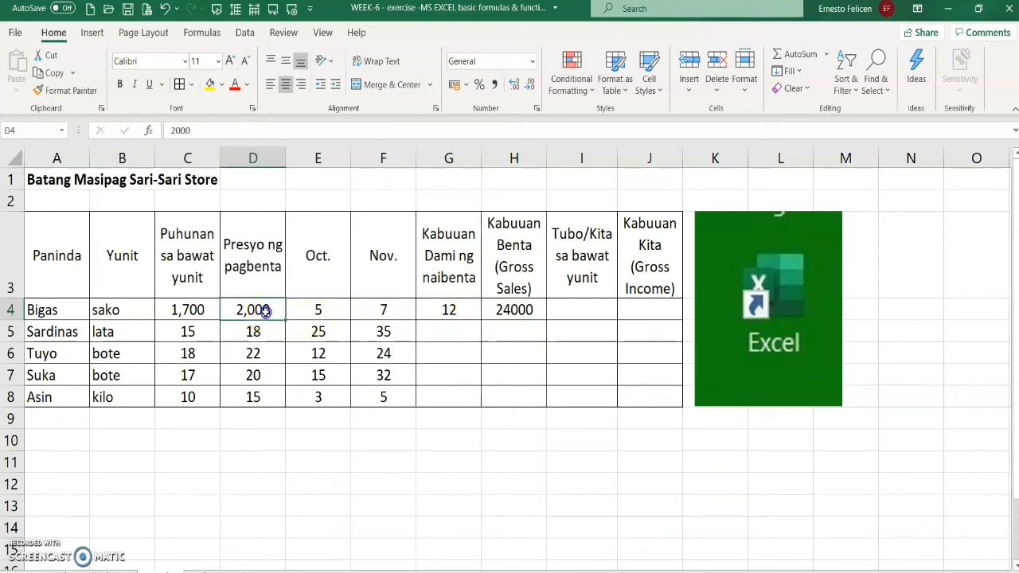
pyautogui.click(515, 312)
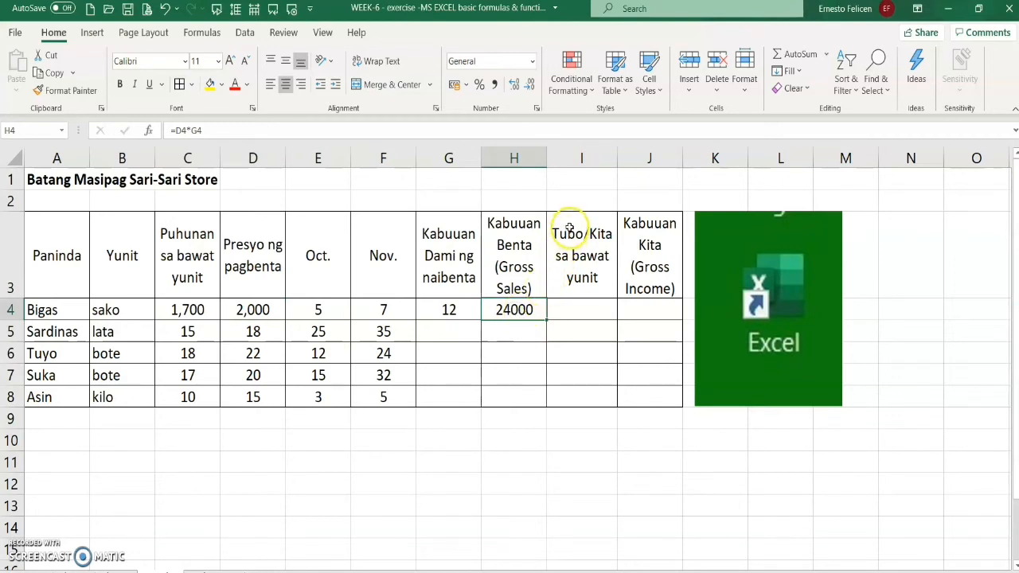
# Enter the formula =D4-C4 in I4 to compute the Bigas profit per unit from selling price and capital
pyautogui.click(578, 313)
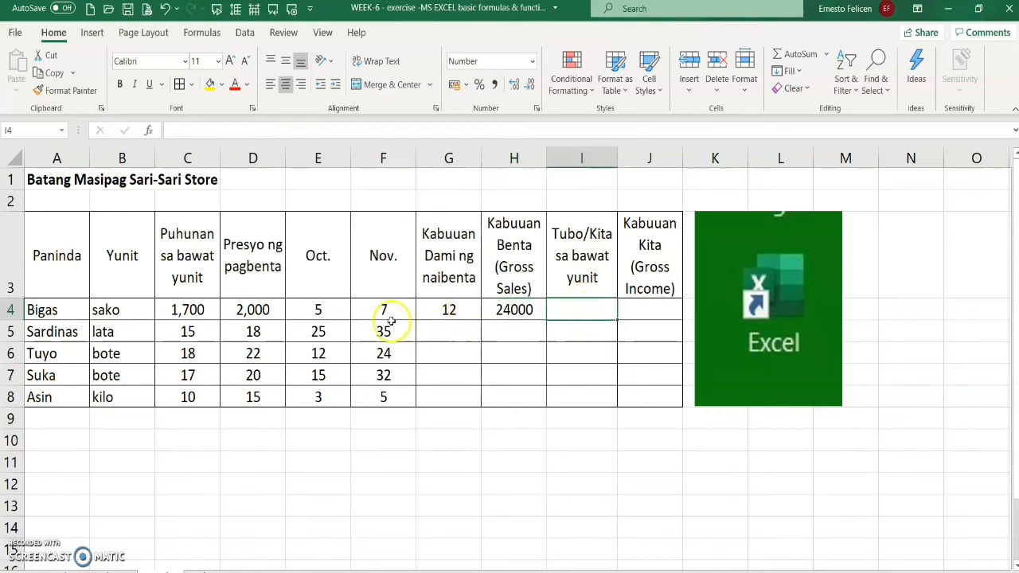
pyautogui.click(258, 312)
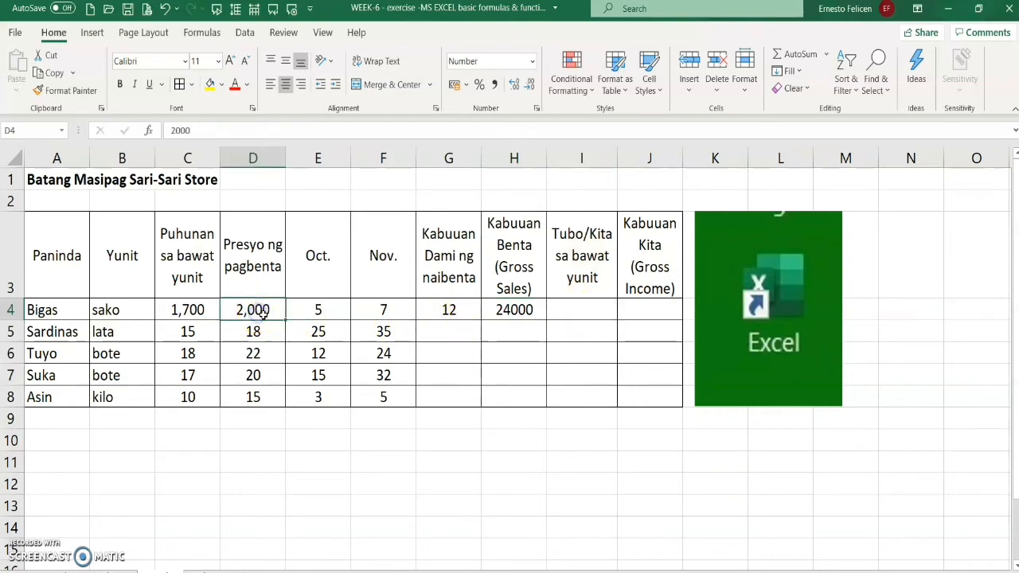
pyautogui.click(184, 313)
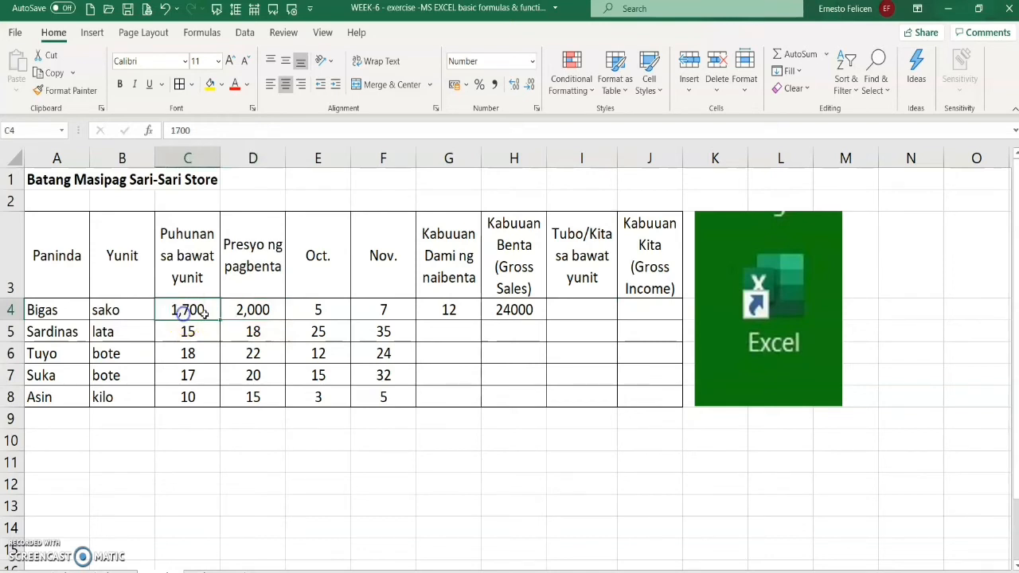
pyautogui.click(567, 312)
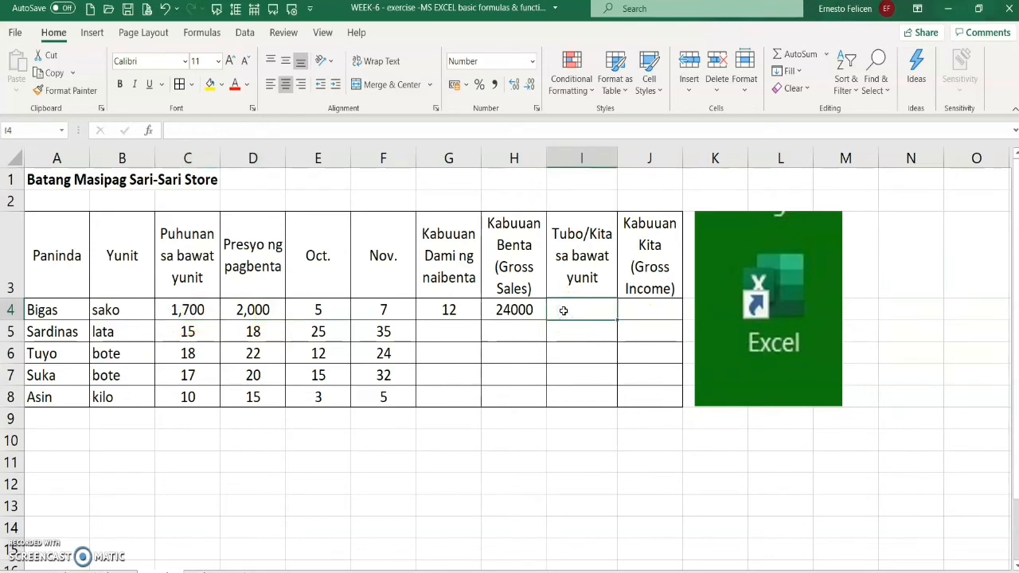
pyautogui.write('=')
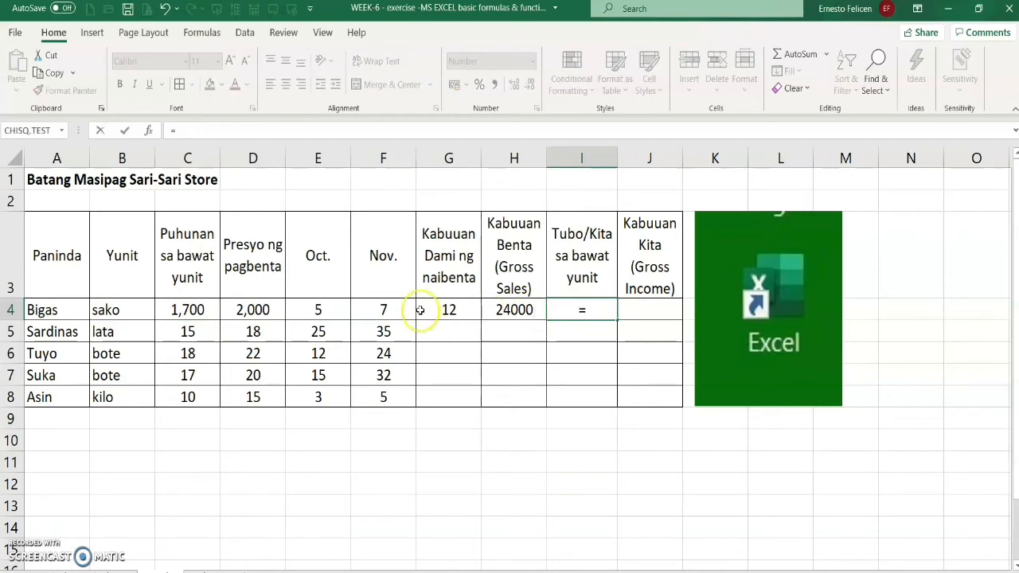
pyautogui.click(240, 312)
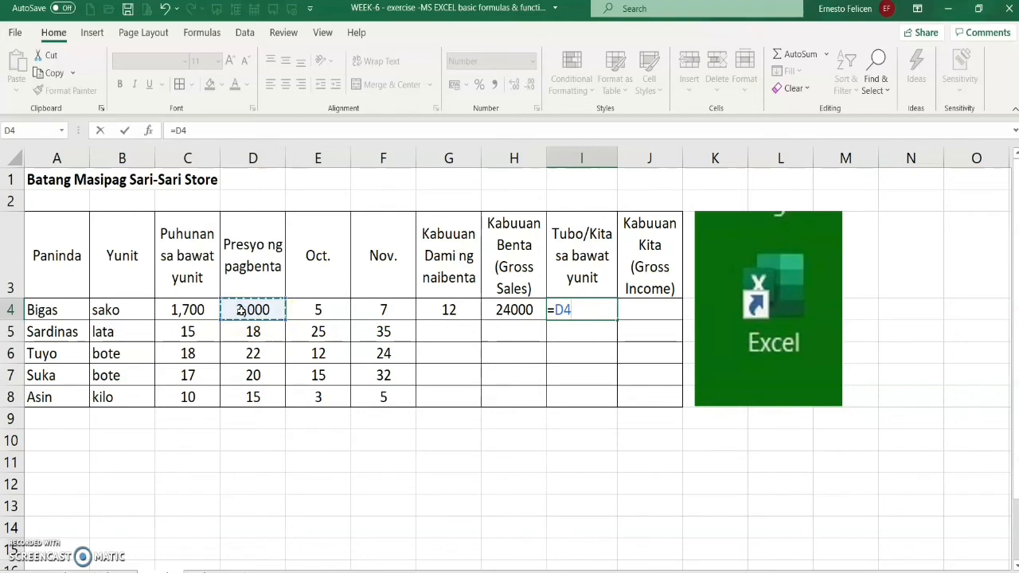
pyautogui.write('-')
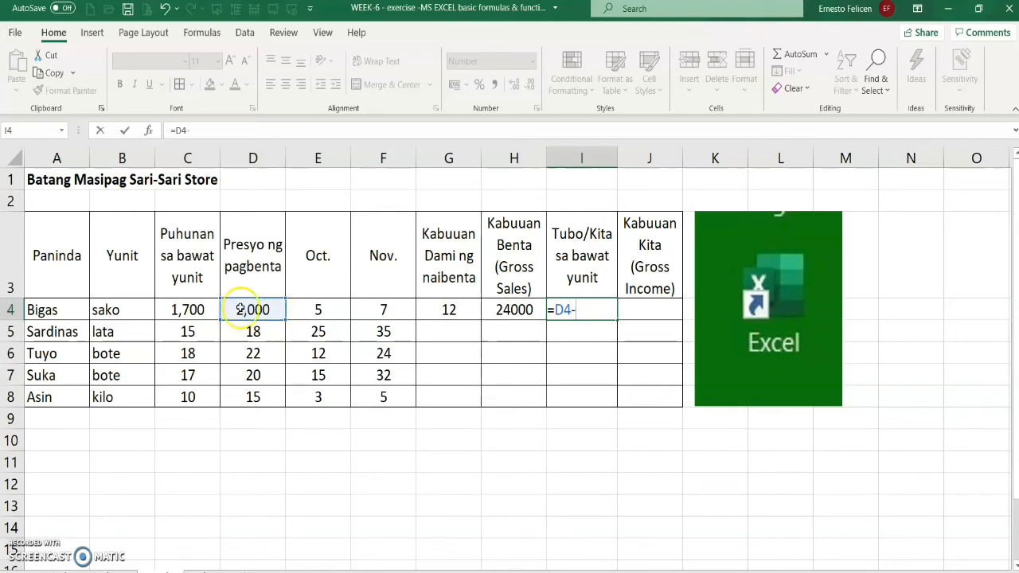
pyautogui.click(191, 312)
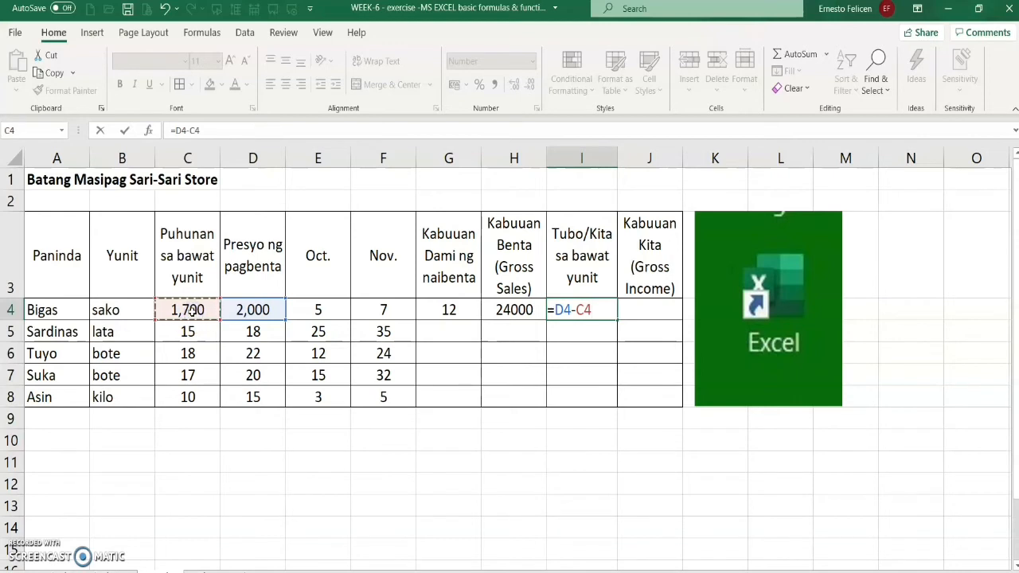
pyautogui.press('Return')
pyautogui.click(579, 328)
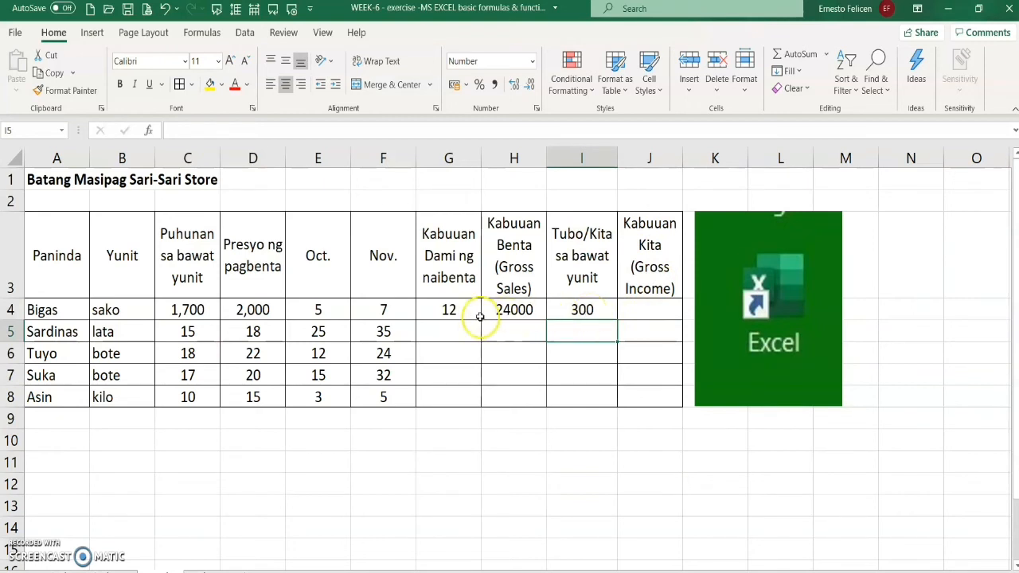
# Enter the formula =I4*G4 in J4 to compute the Bigas gross income from unit profit and total quantity
pyautogui.click(448, 310)
pyautogui.click(574, 317)
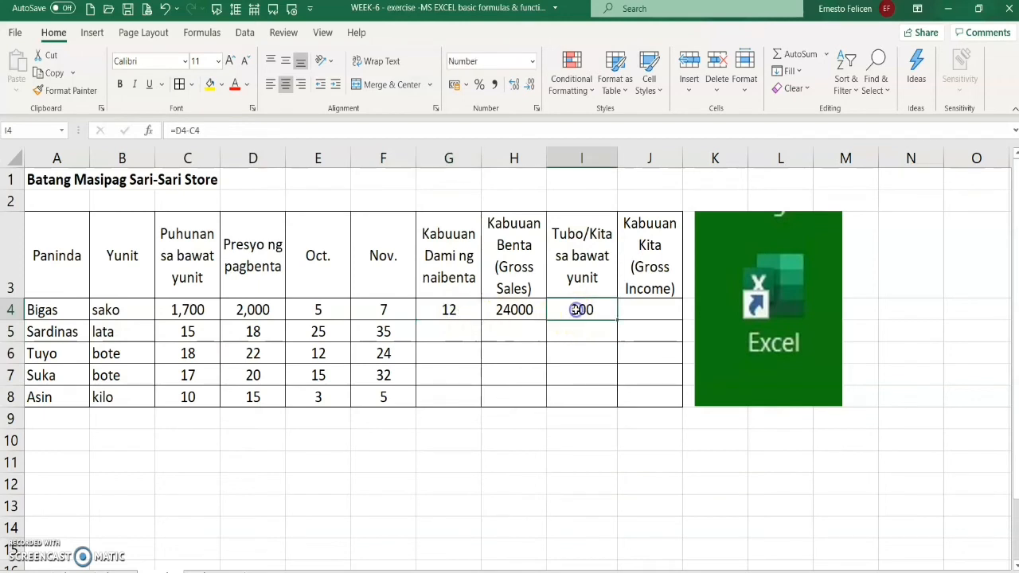
pyautogui.click(631, 312)
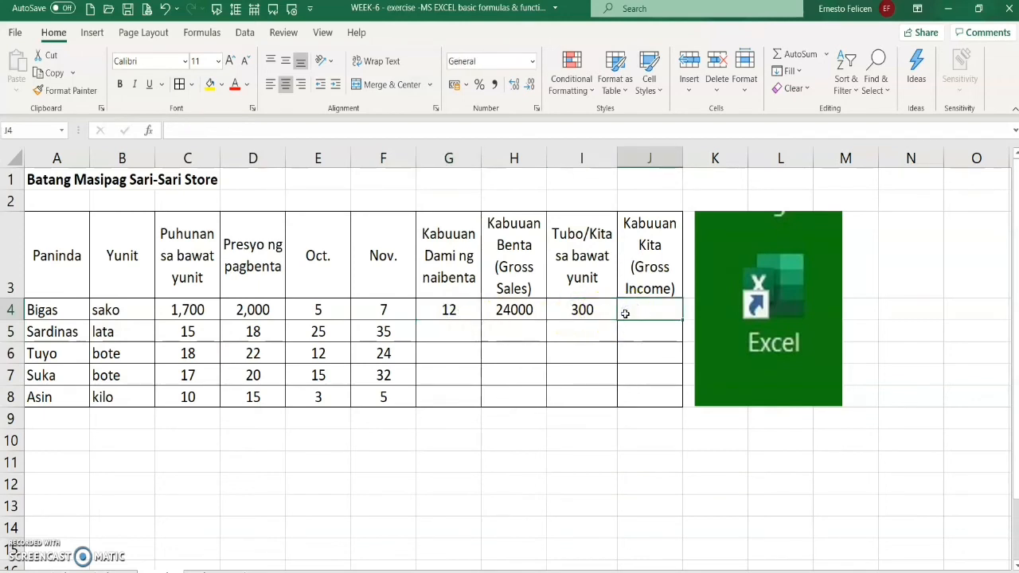
pyautogui.write('=')
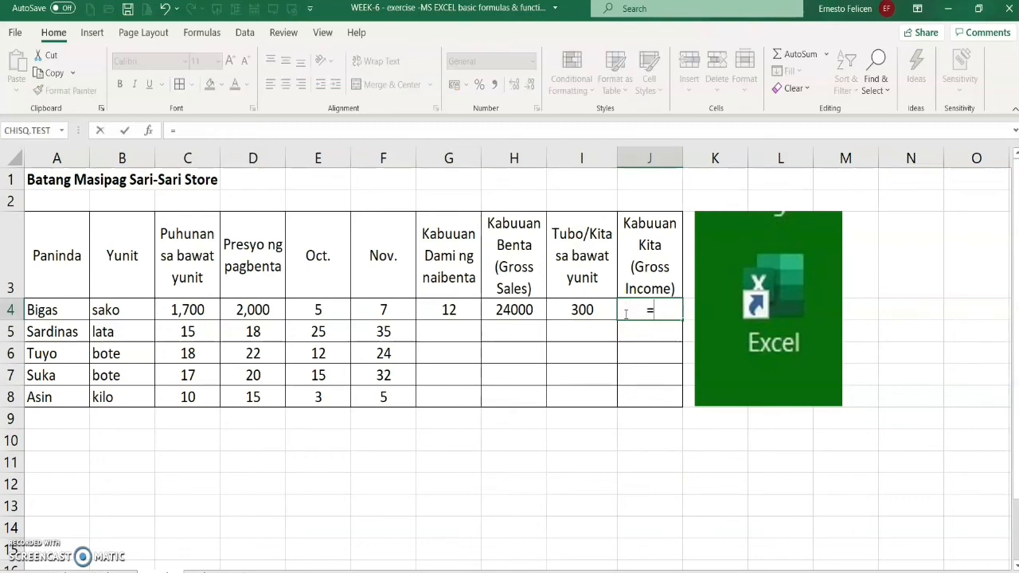
pyautogui.click(576, 310)
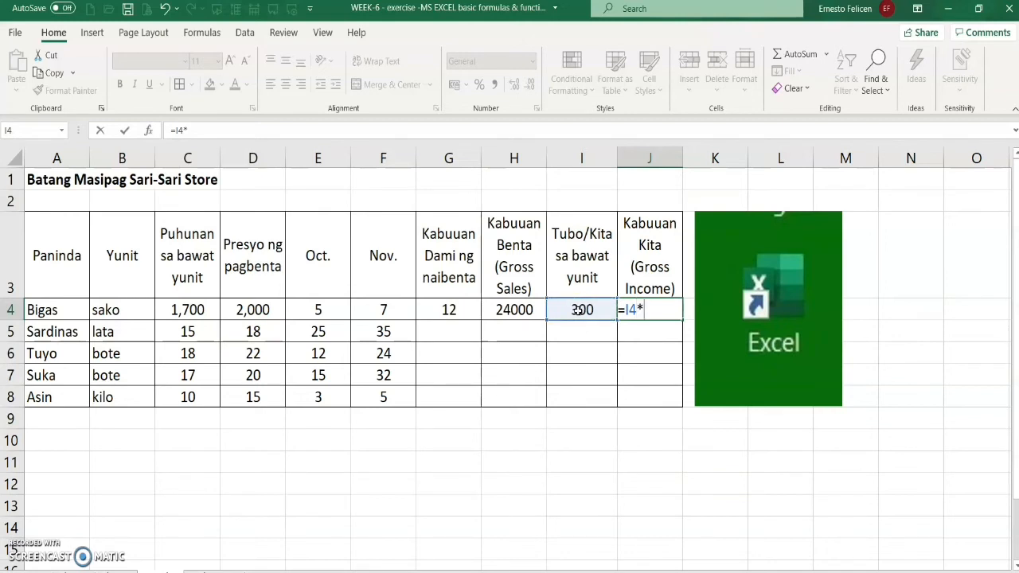
pyautogui.write('*')
pyautogui.click(453, 310)
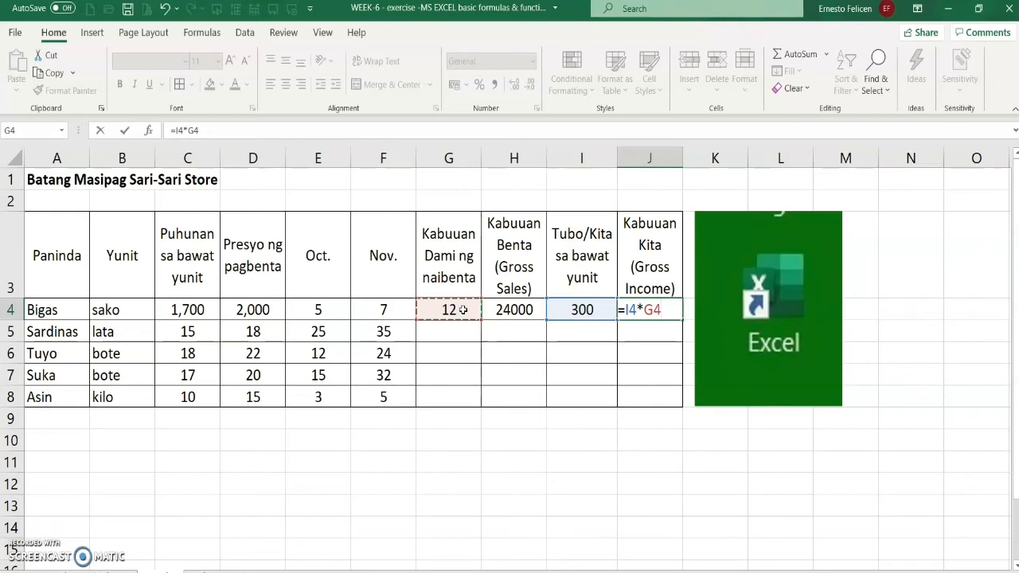
pyautogui.press('Return')
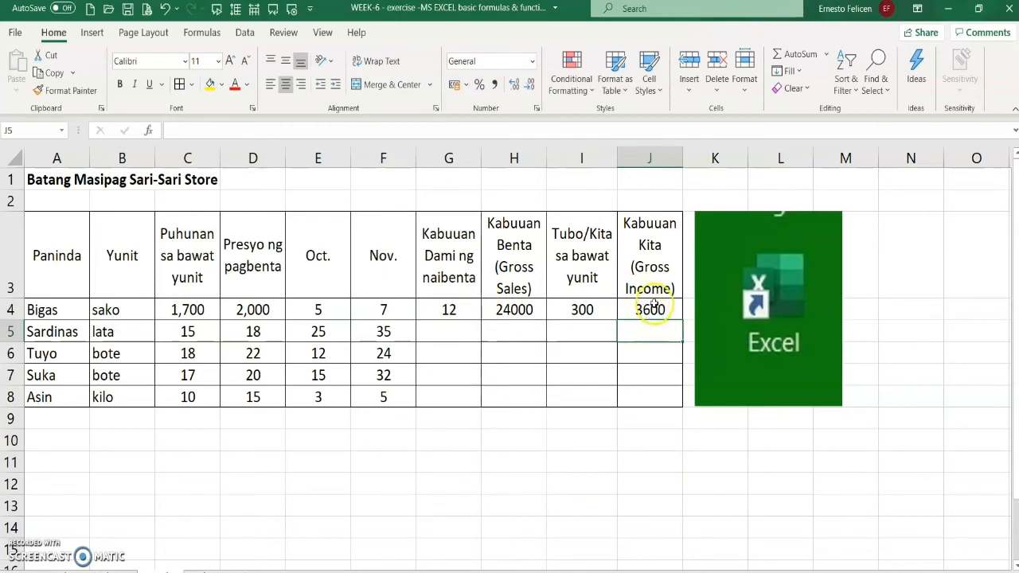
pyautogui.click(11, 310)
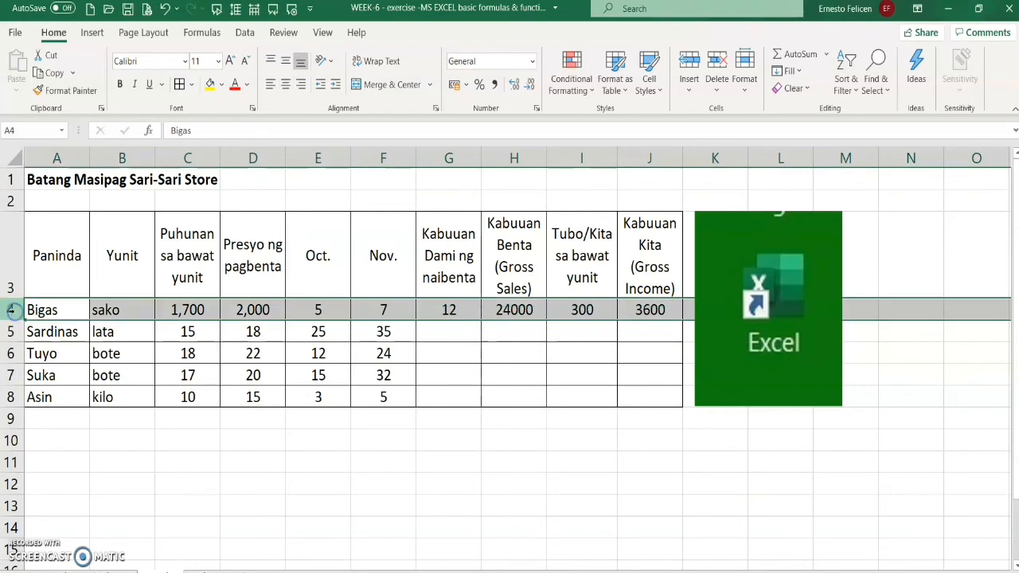
# Enter the formula =SUM(E5+F5) in G5 to total the Sardinas quantity sold in October and November
pyautogui.click(432, 326)
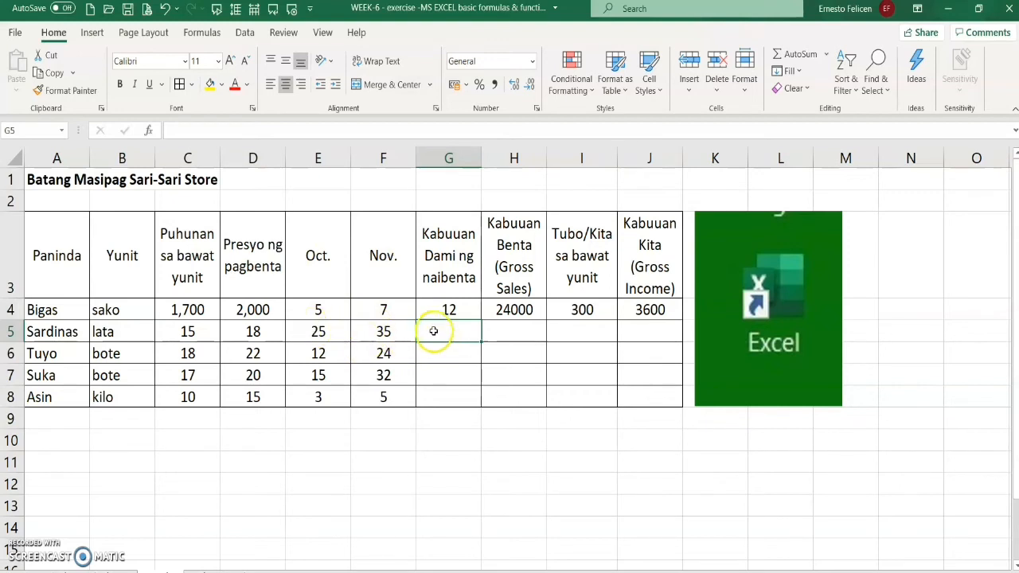
pyautogui.write('=')
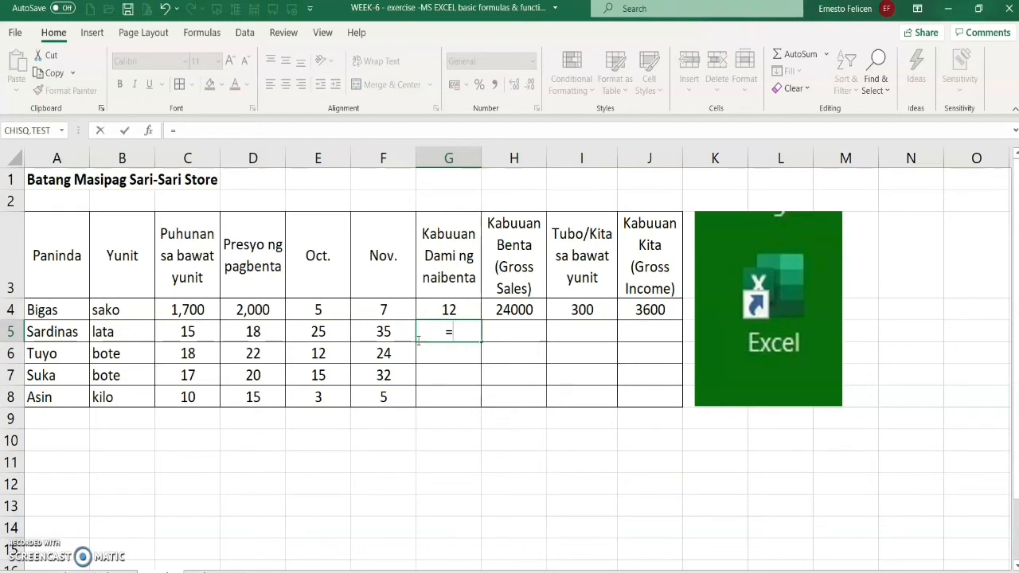
pyautogui.write('sum')
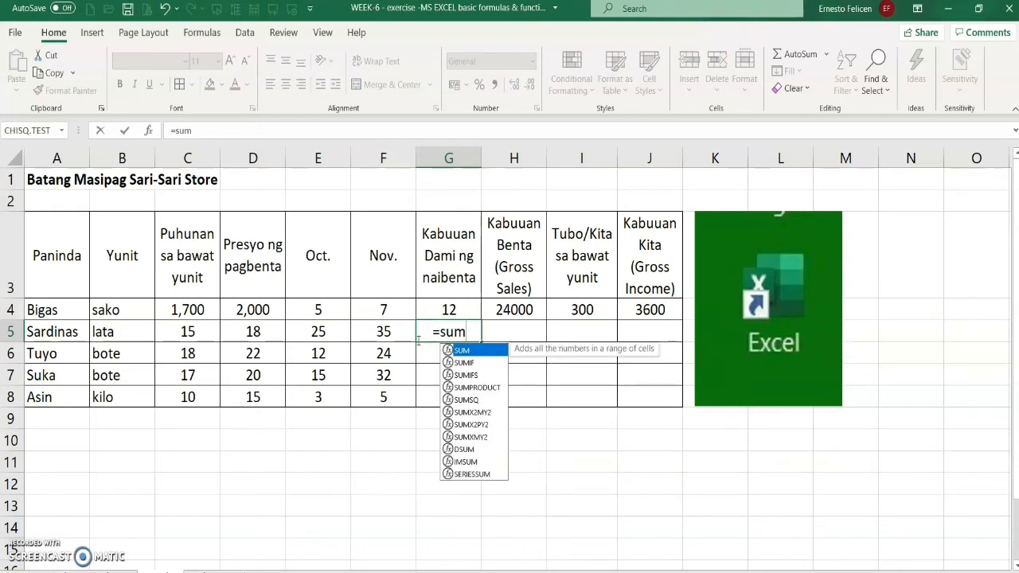
pyautogui.write('(')
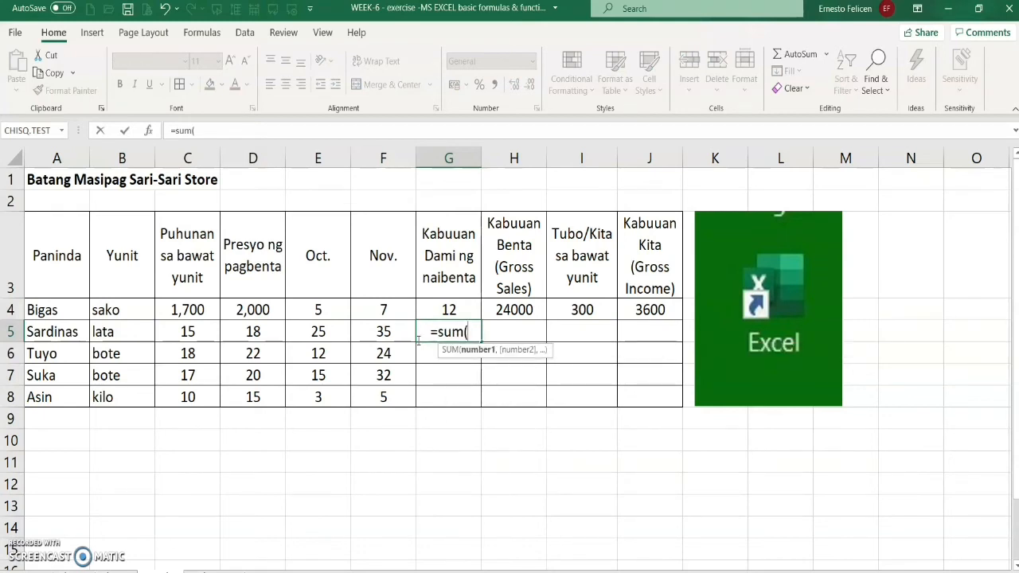
pyautogui.click(320, 332)
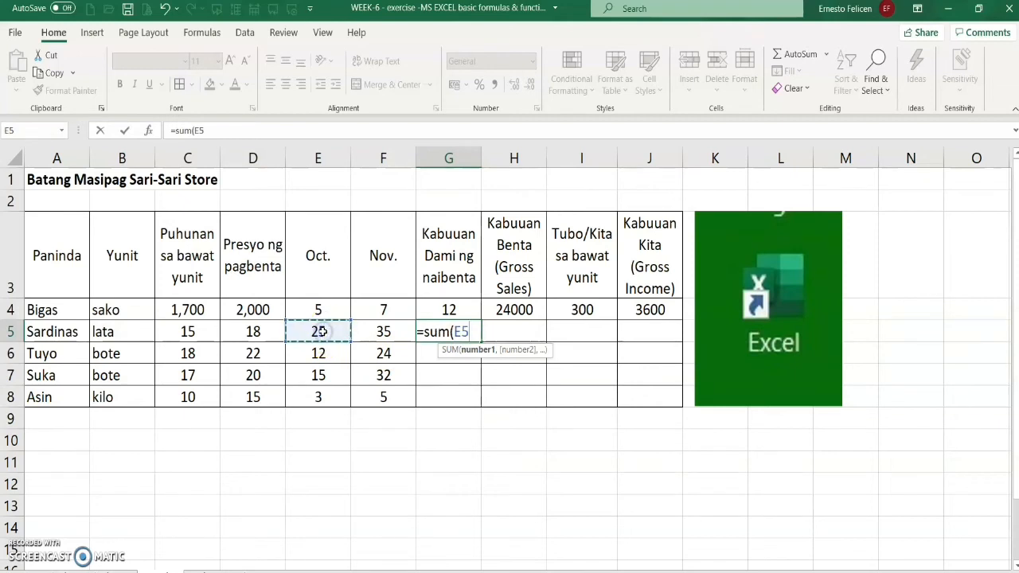
pyautogui.write('+')
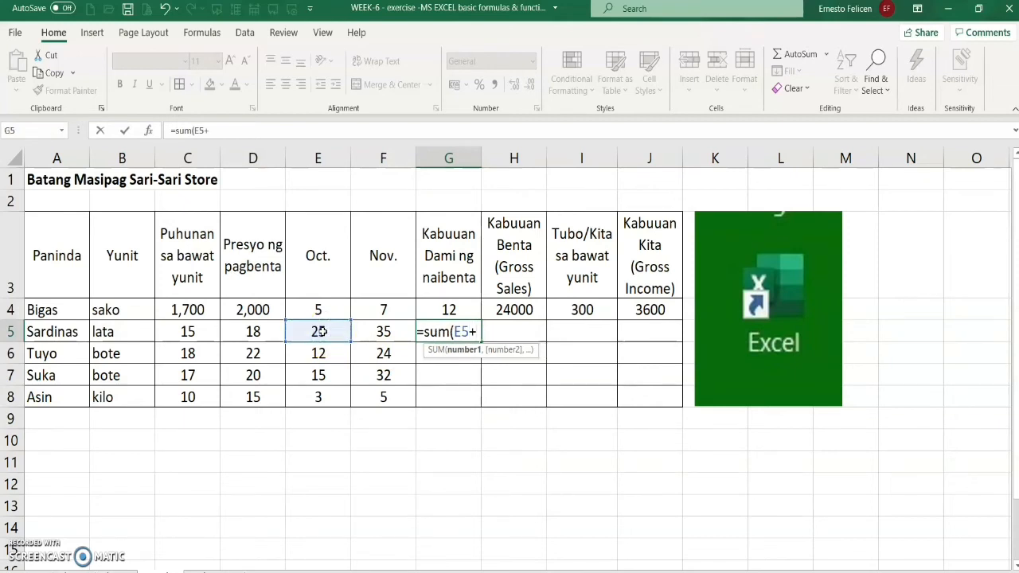
pyautogui.click(366, 332)
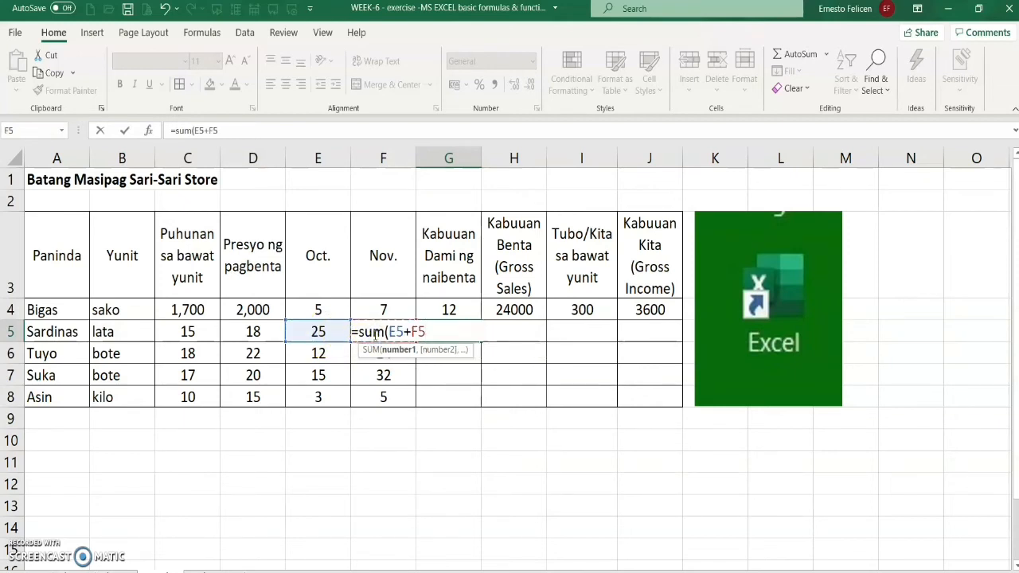
pyautogui.write(')')
pyautogui.press('Return')
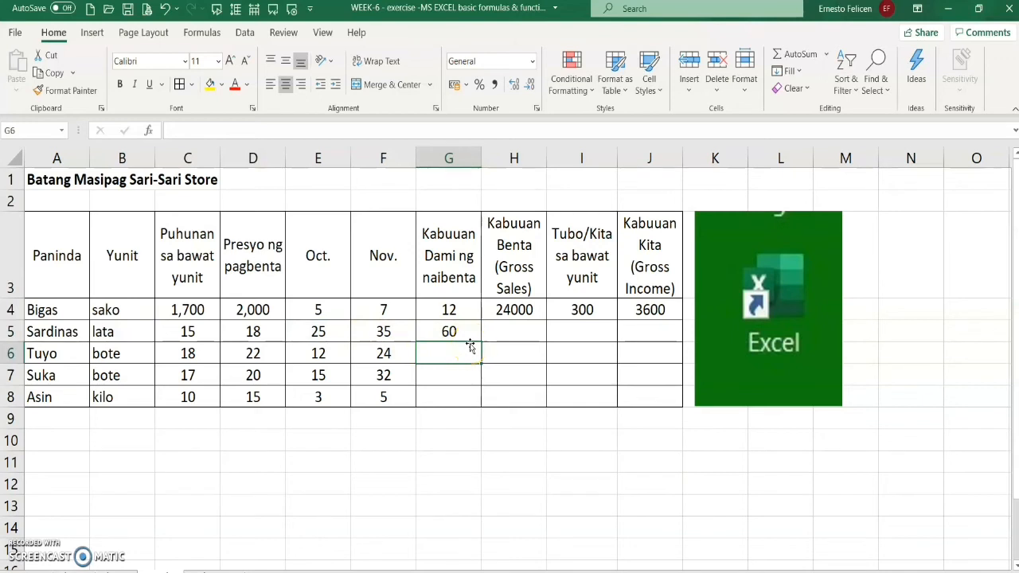
# Copy the Sardinas total quantity formula from G5 down to G8 for Tuyo, Suka and Asin
pyautogui.click(11, 353)
pyautogui.click(11, 375)
pyautogui.click(11, 396)
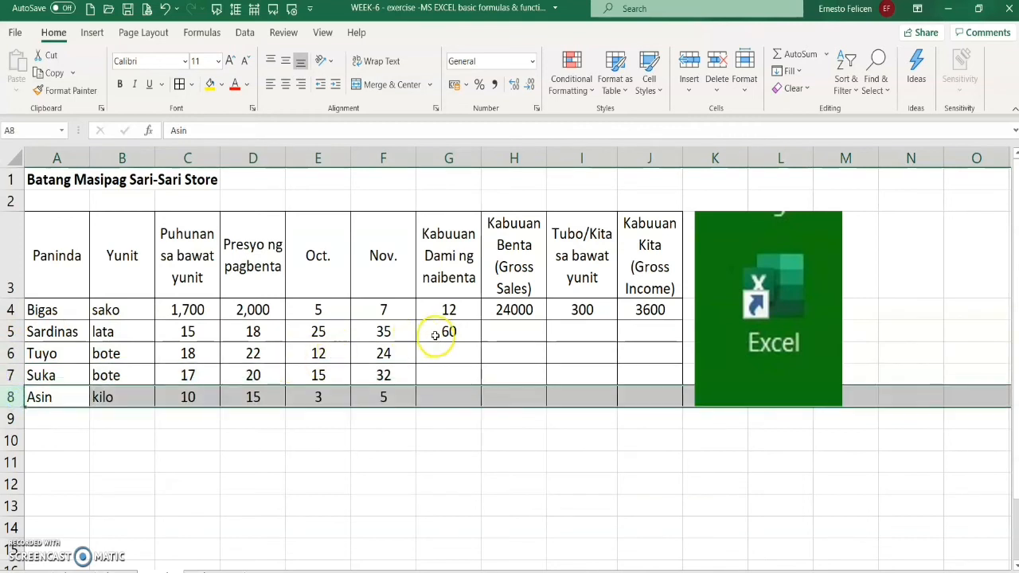
pyautogui.click(460, 301)
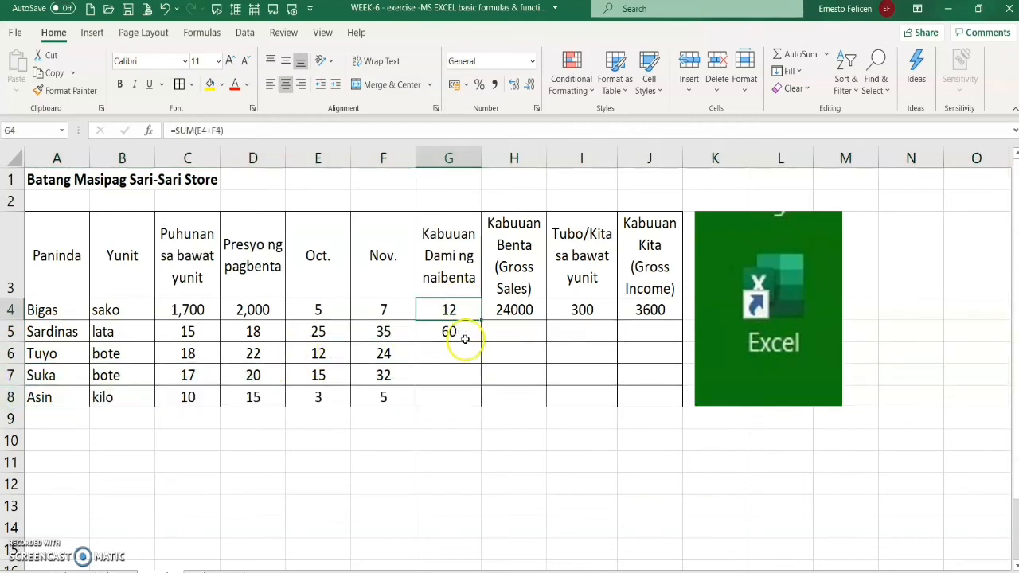
pyautogui.click(466, 335)
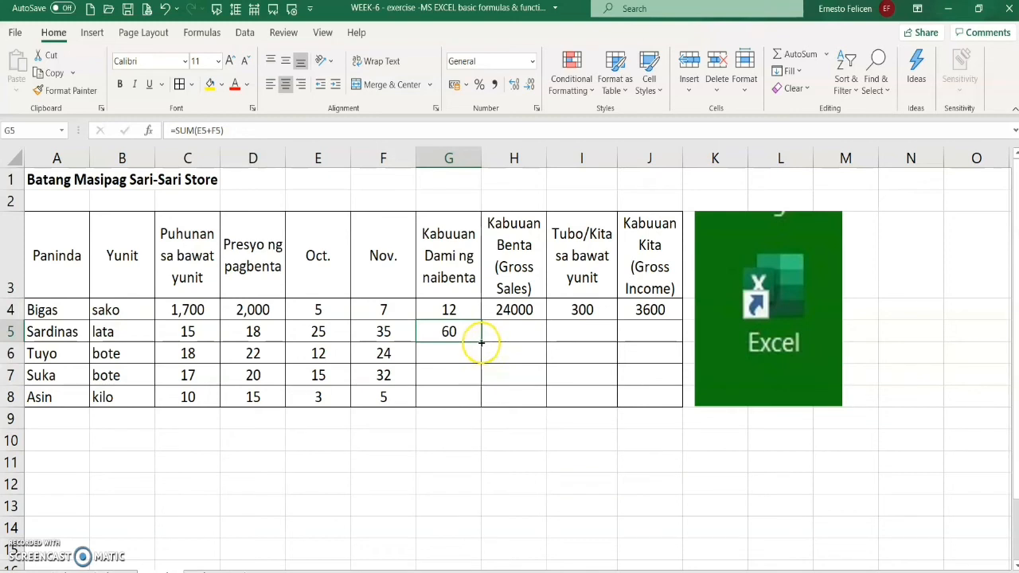
pyautogui.moveTo(480, 342); pyautogui.dragTo(478, 398)
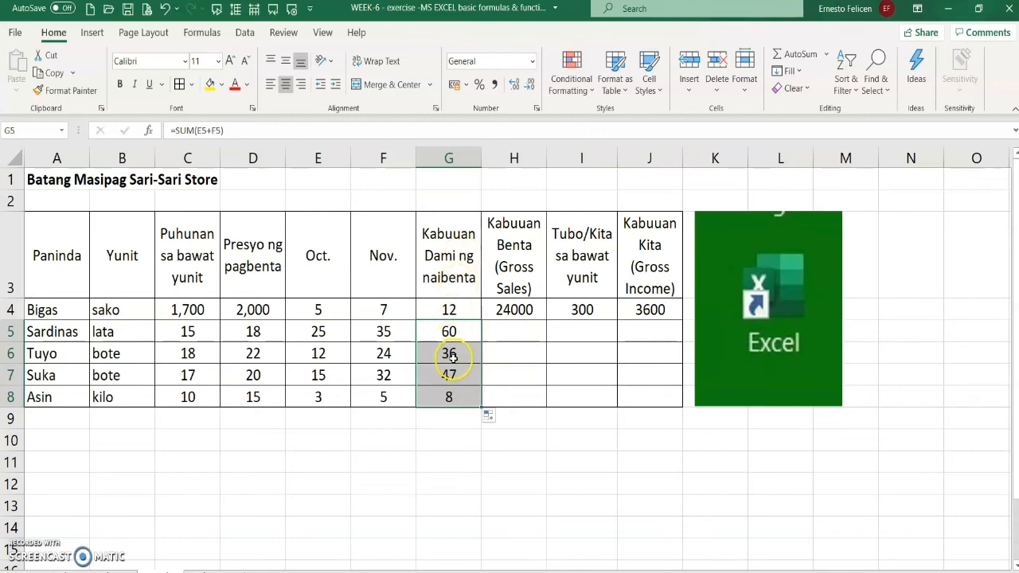
# Check the copied total quantity formulas for Tuyo, Suka and Asin in G6 through G8
pyautogui.click(11, 353)
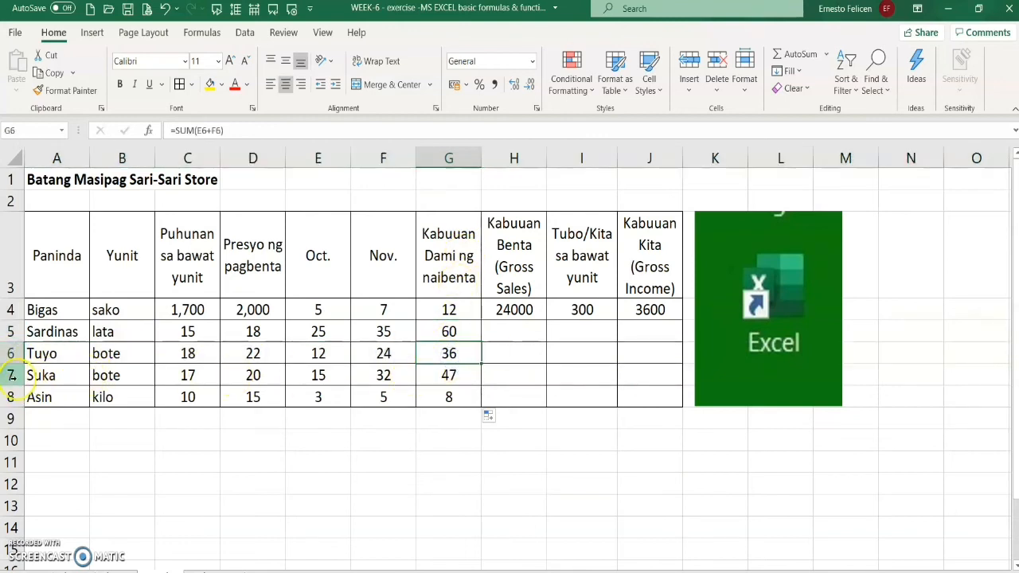
pyautogui.click(11, 375)
pyautogui.click(448, 376)
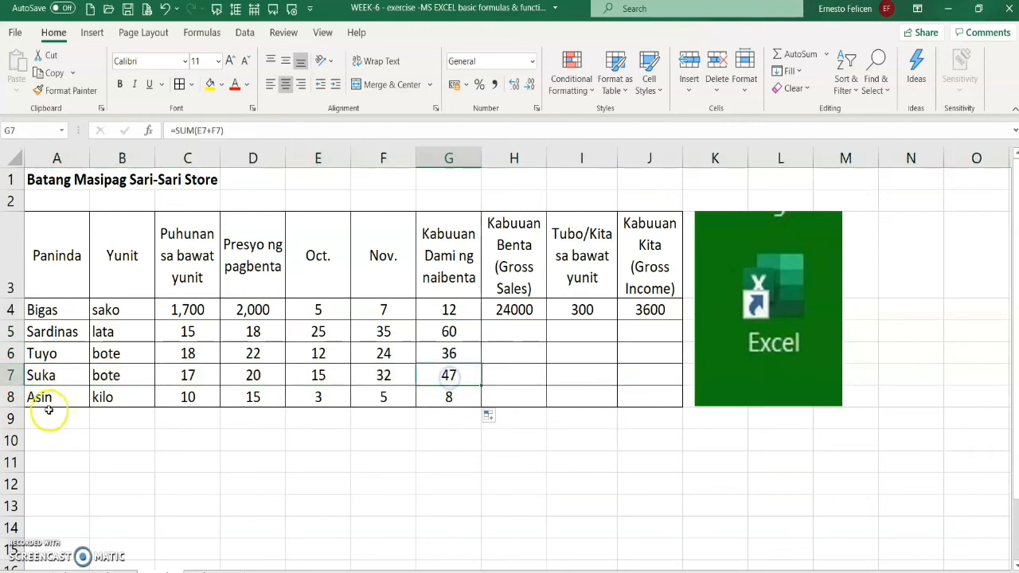
pyautogui.click(11, 397)
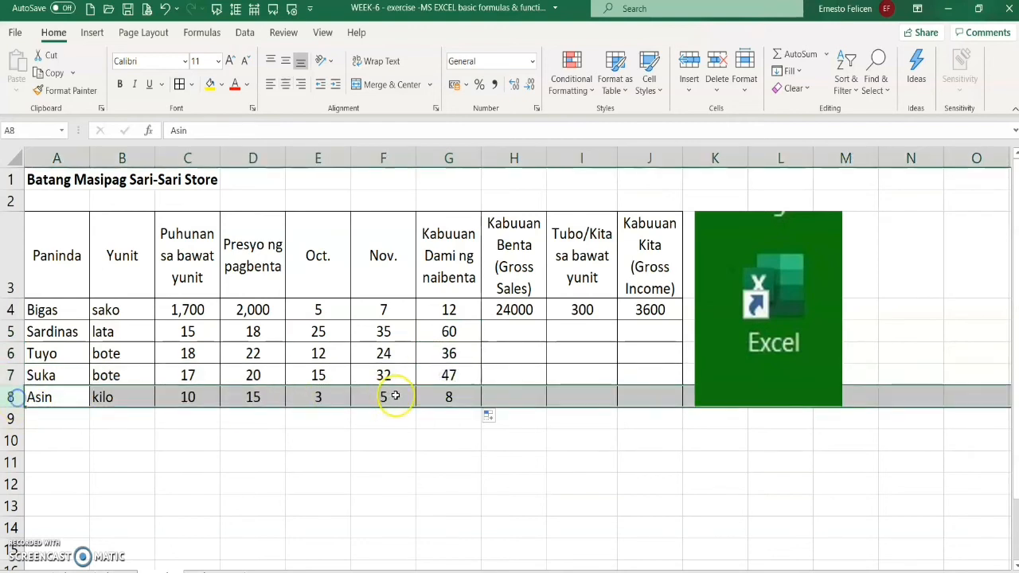
pyautogui.click(452, 398)
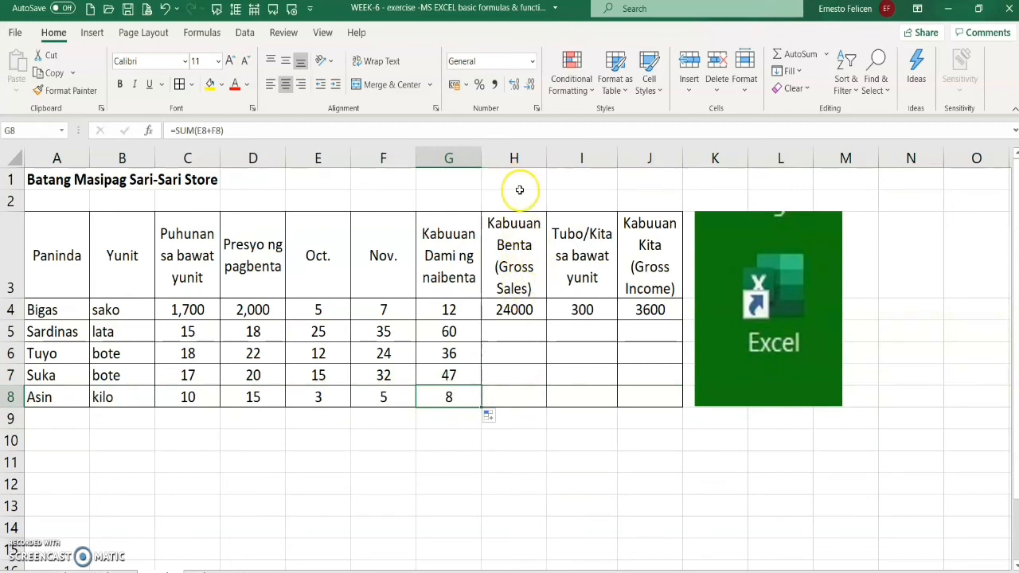
# Copy the Bigas gross sales formula from H4 down to H8 for Sardinas, Tuyo, Suka and Asin
pyautogui.click(516, 157)
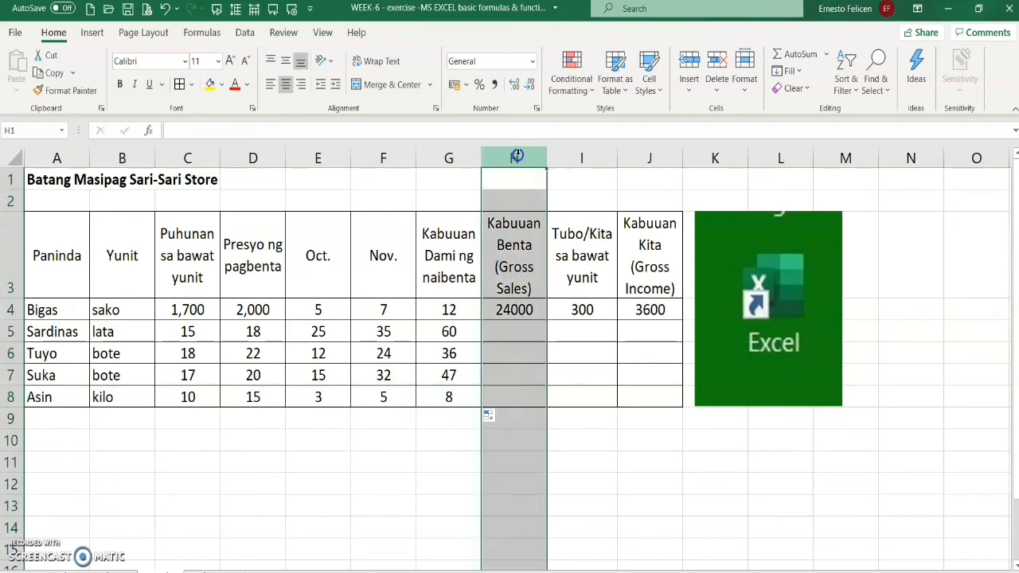
pyautogui.click(526, 316)
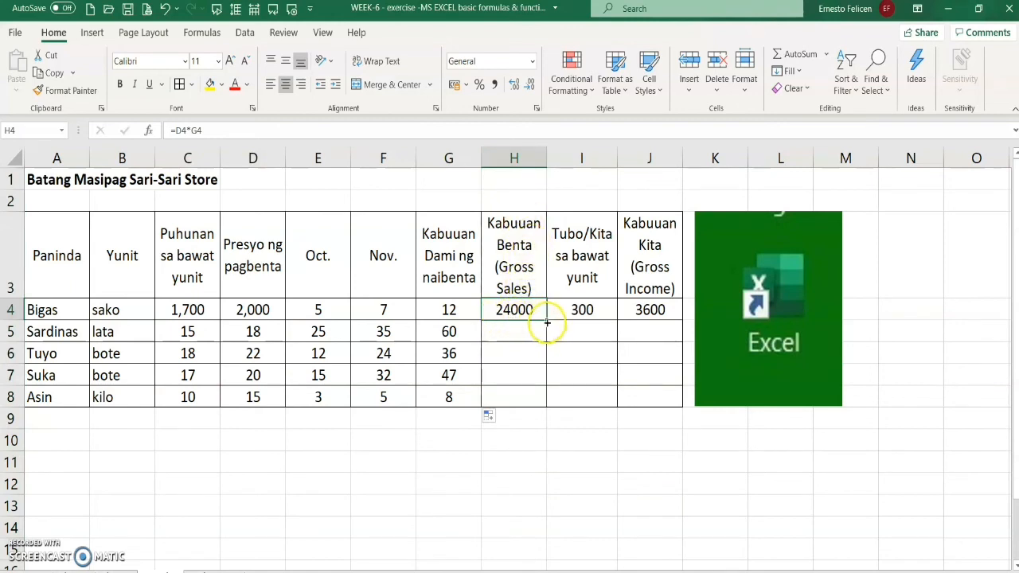
pyautogui.click(11, 331)
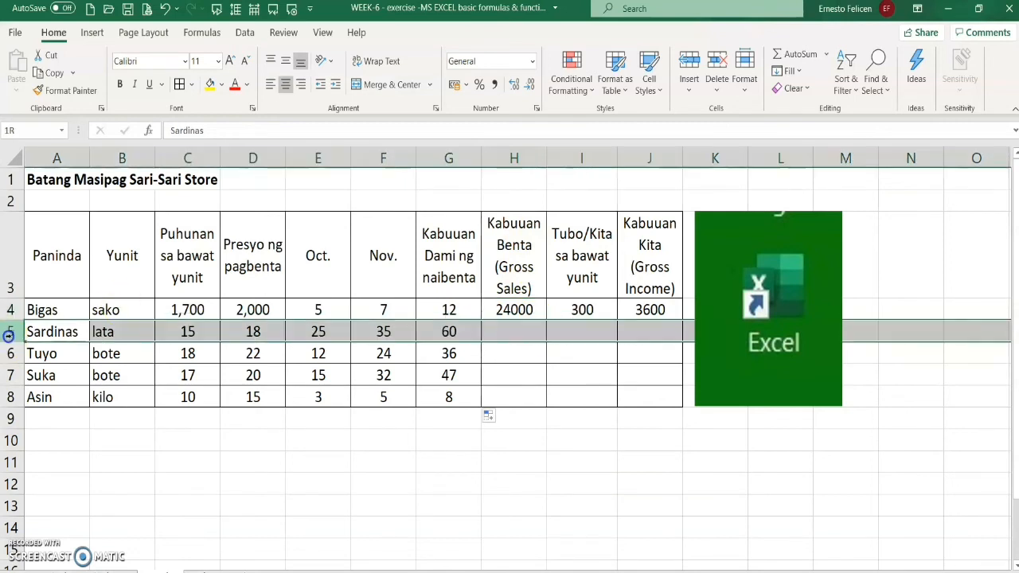
pyautogui.click(11, 354)
pyautogui.click(11, 375)
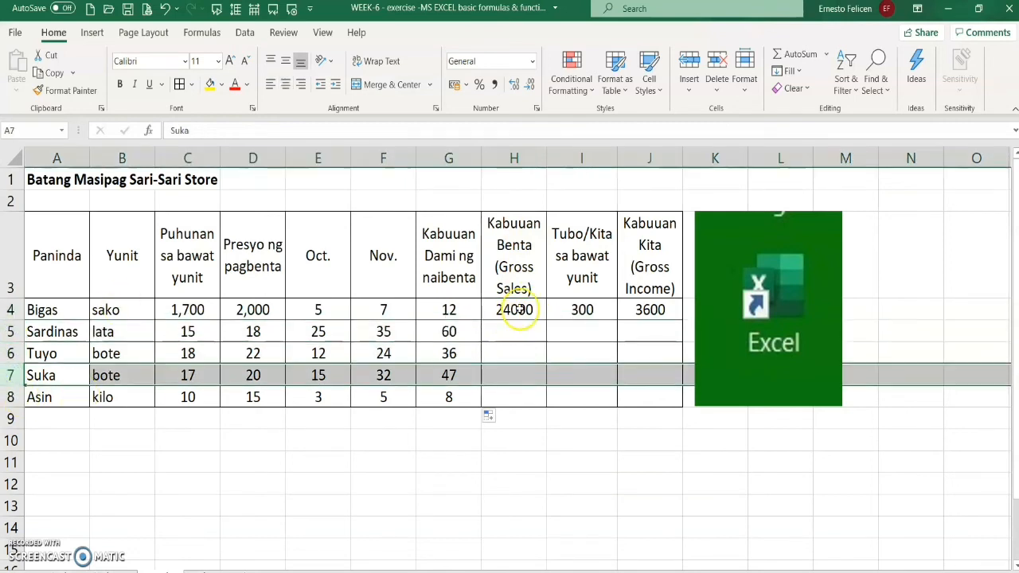
pyautogui.click(524, 313)
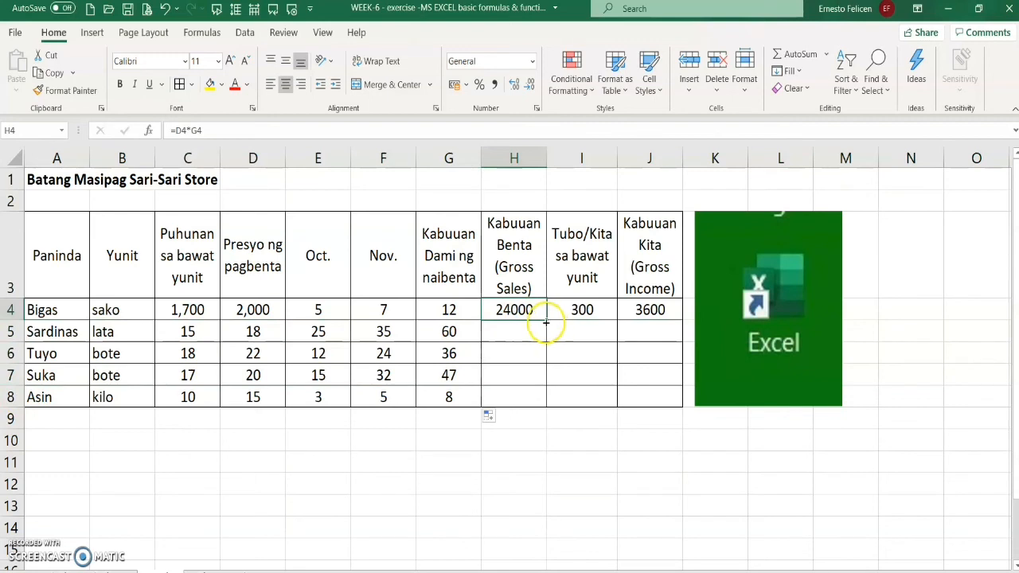
pyautogui.moveTo(546, 320); pyautogui.dragTo(546, 401)
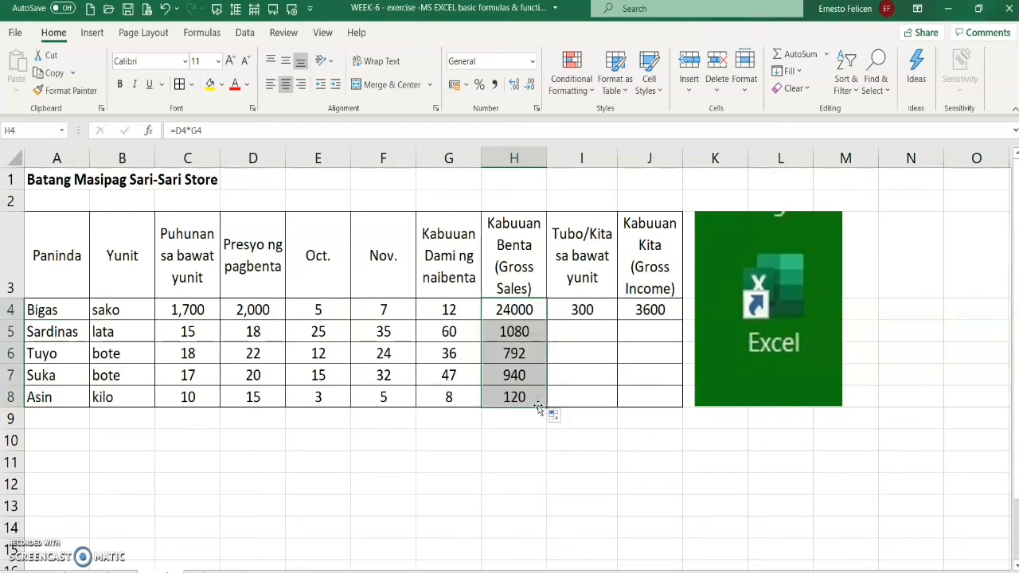
# Check the copied gross sales formulas for Sardinas, Tuyo, Suka and Asin in H5 through H8
pyautogui.click(518, 333)
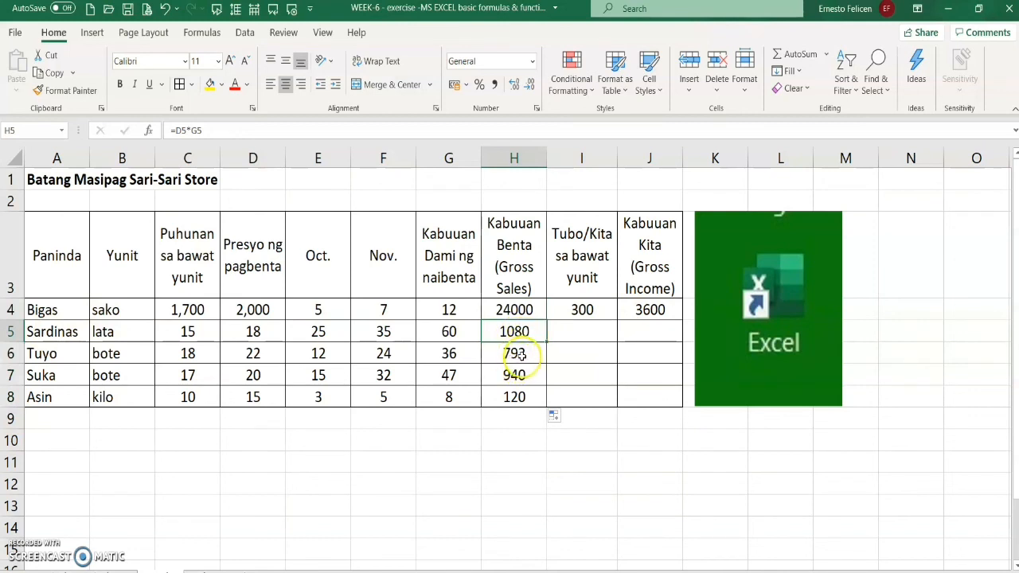
pyautogui.click(519, 355)
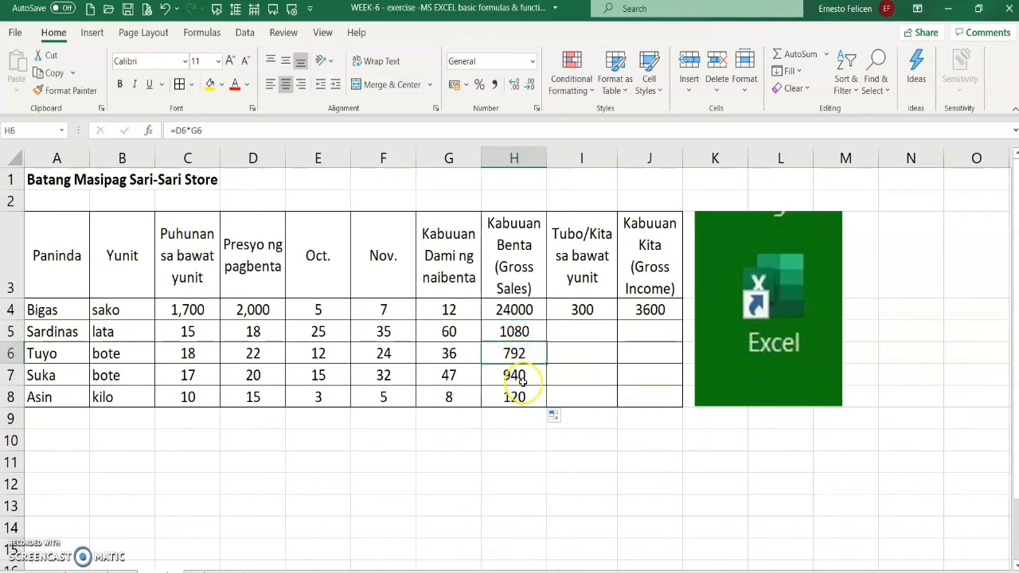
pyautogui.click(522, 380)
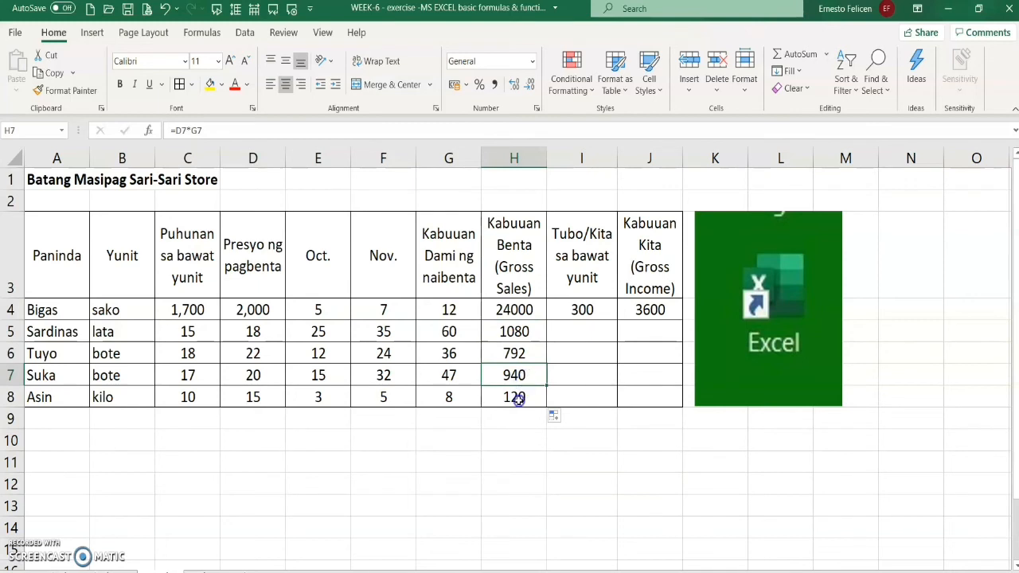
pyautogui.click(518, 398)
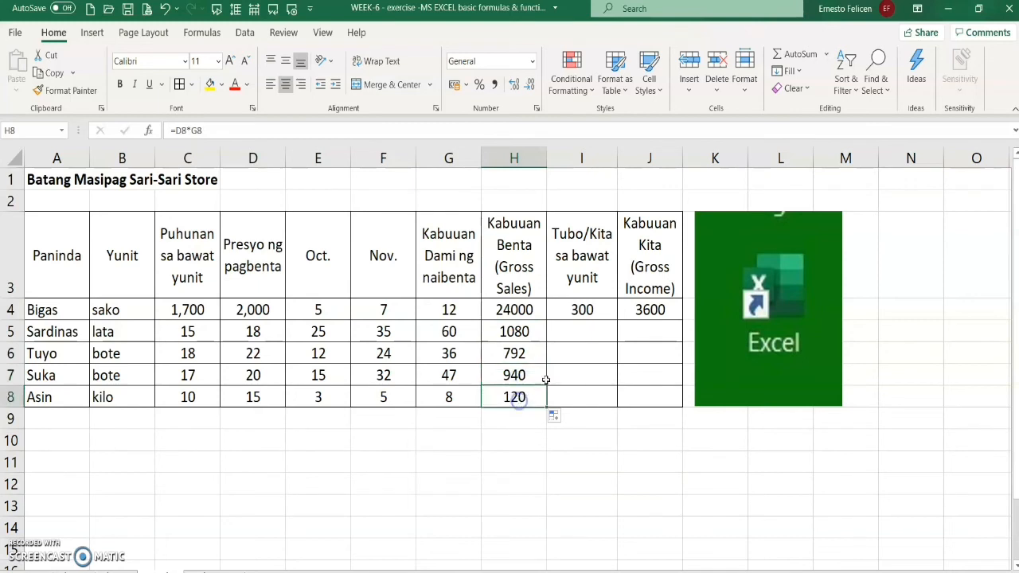
# Copy the Bigas unit profit formula from I4 down to I8 and check the copied formula in each row
pyautogui.click(593, 312)
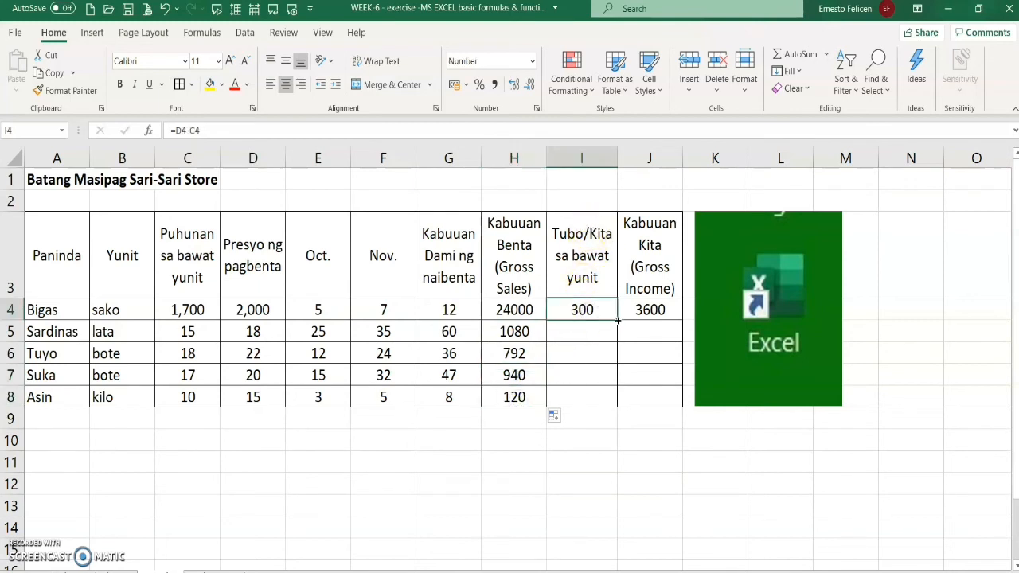
pyautogui.moveTo(617, 319); pyautogui.dragTo(616, 402)
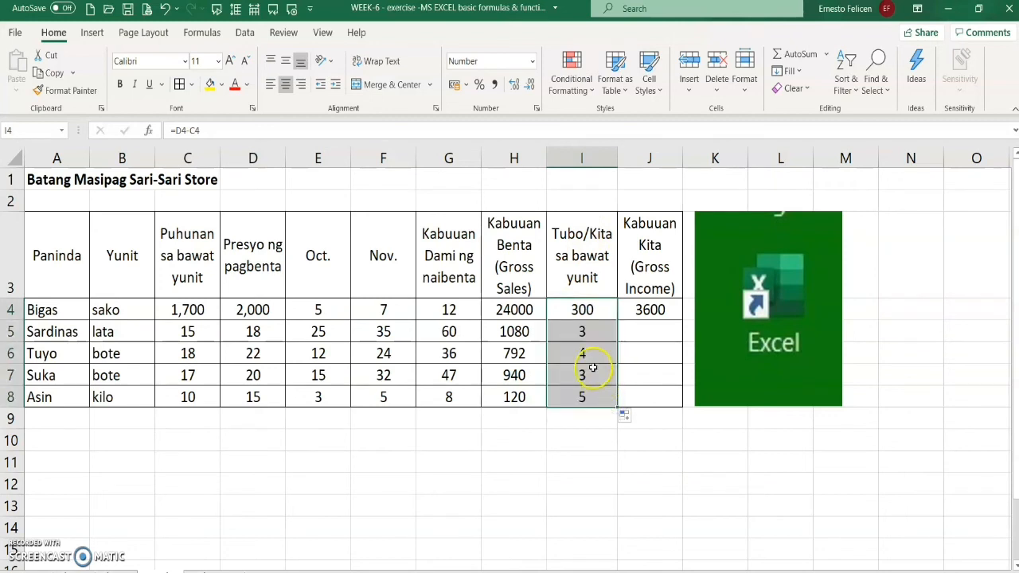
pyautogui.click(586, 333)
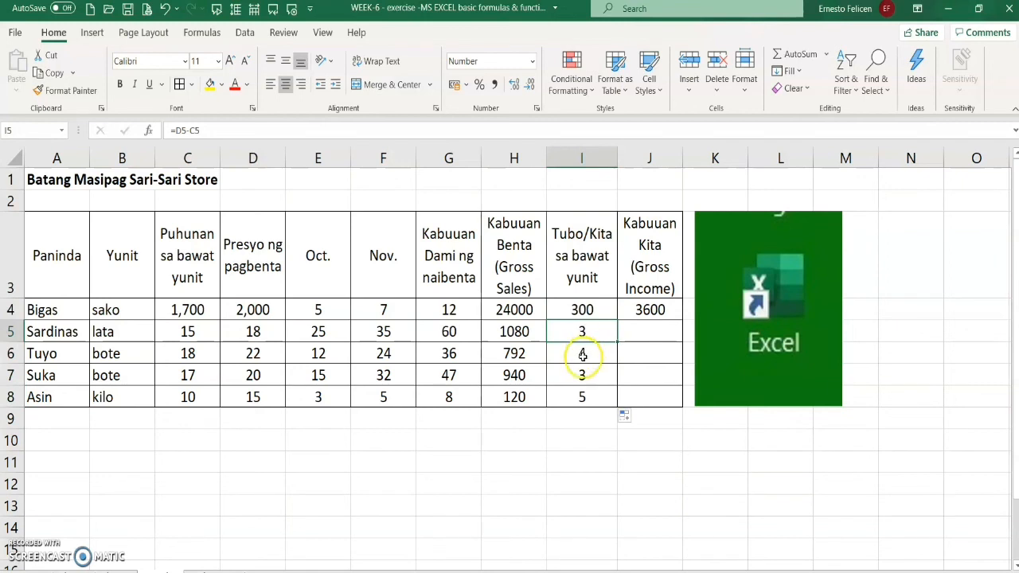
pyautogui.click(587, 355)
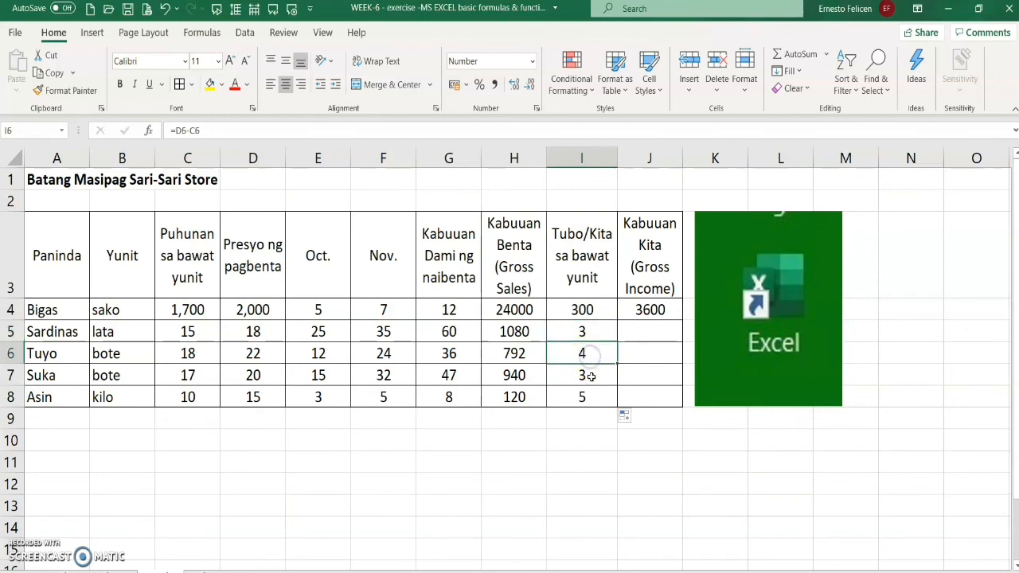
pyautogui.click(590, 380)
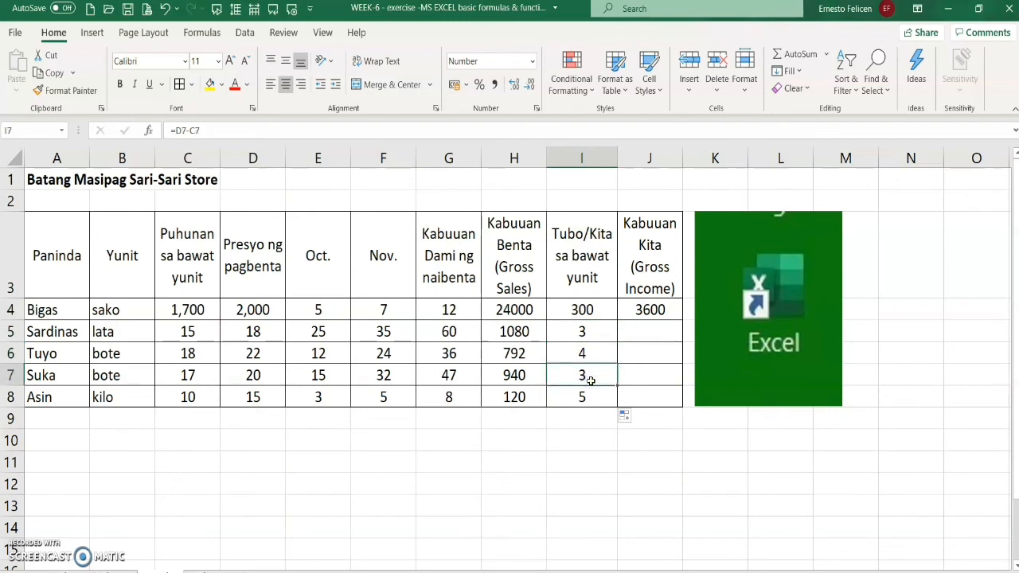
pyautogui.click(584, 397)
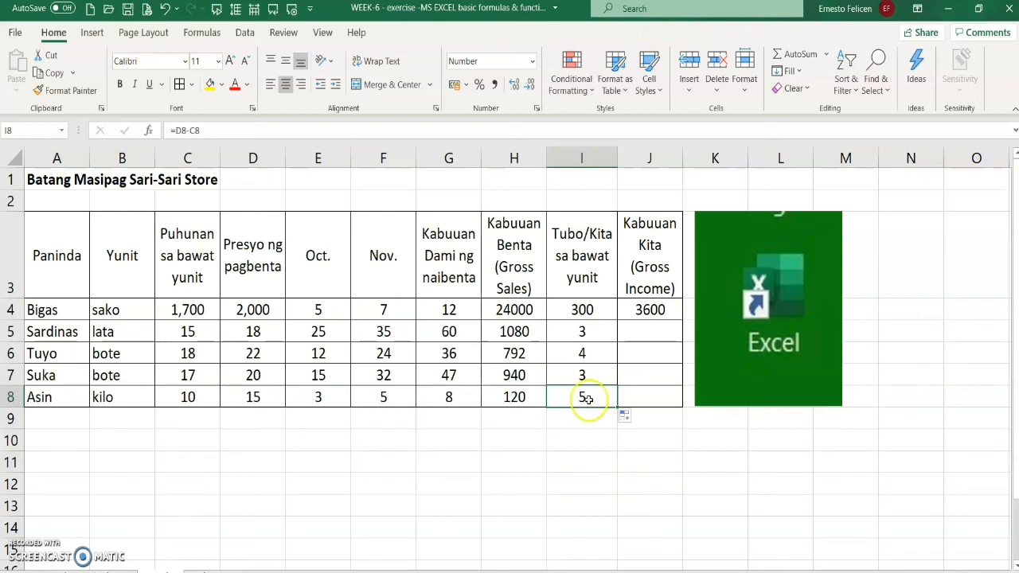
# Copy the Bigas gross income formula from J4 down to J8 and check the formula in each row
pyautogui.click(671, 315)
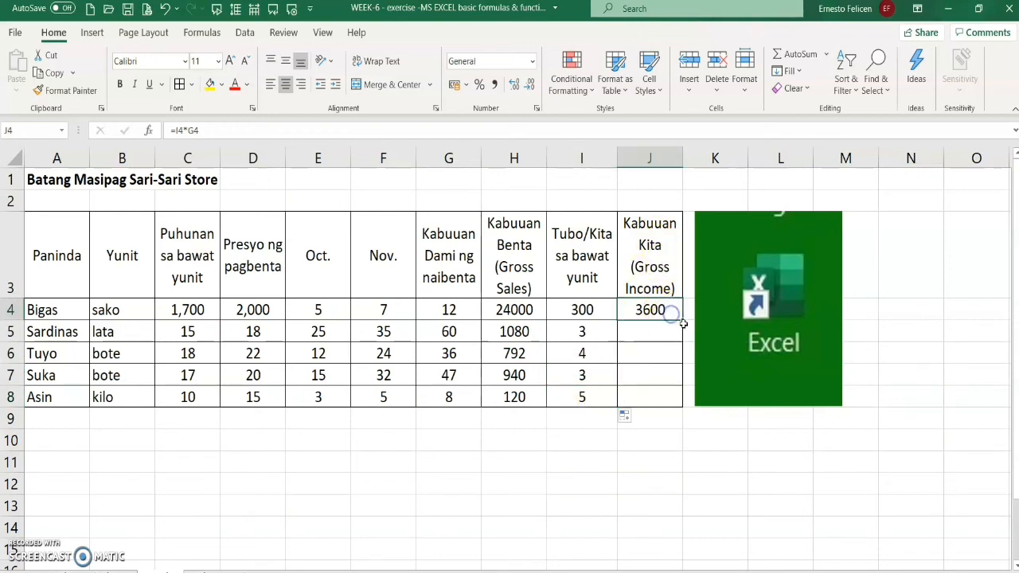
pyautogui.moveTo(683, 319); pyautogui.dragTo(680, 407)
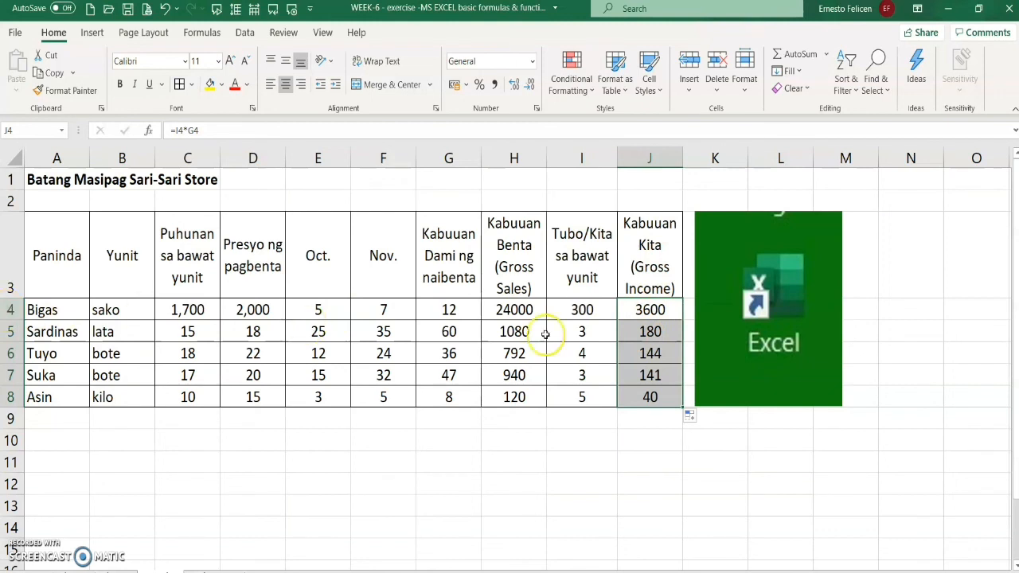
pyautogui.click(650, 310)
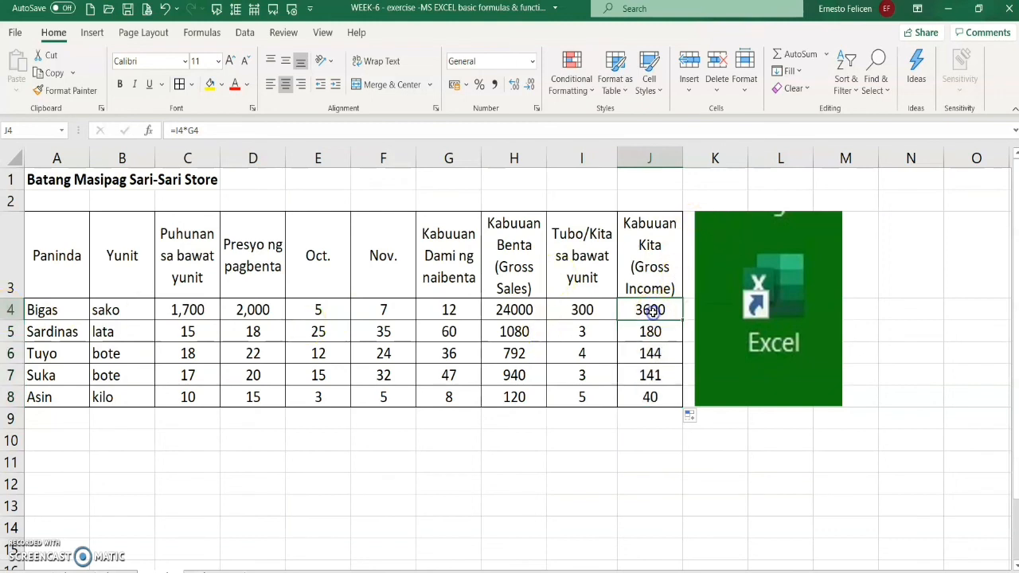
pyautogui.click(651, 340)
pyautogui.click(652, 352)
pyautogui.click(652, 375)
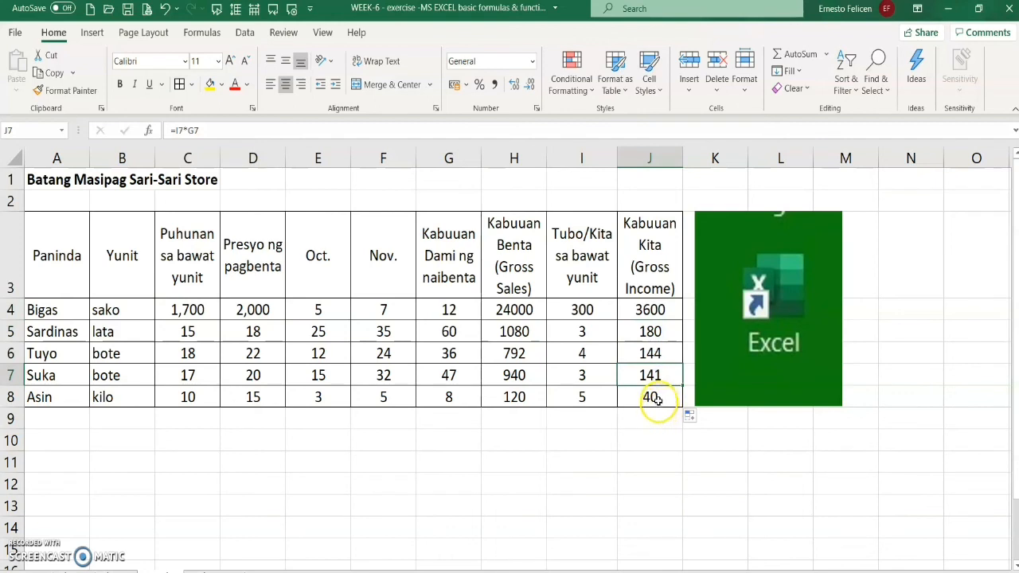
pyautogui.click(653, 397)
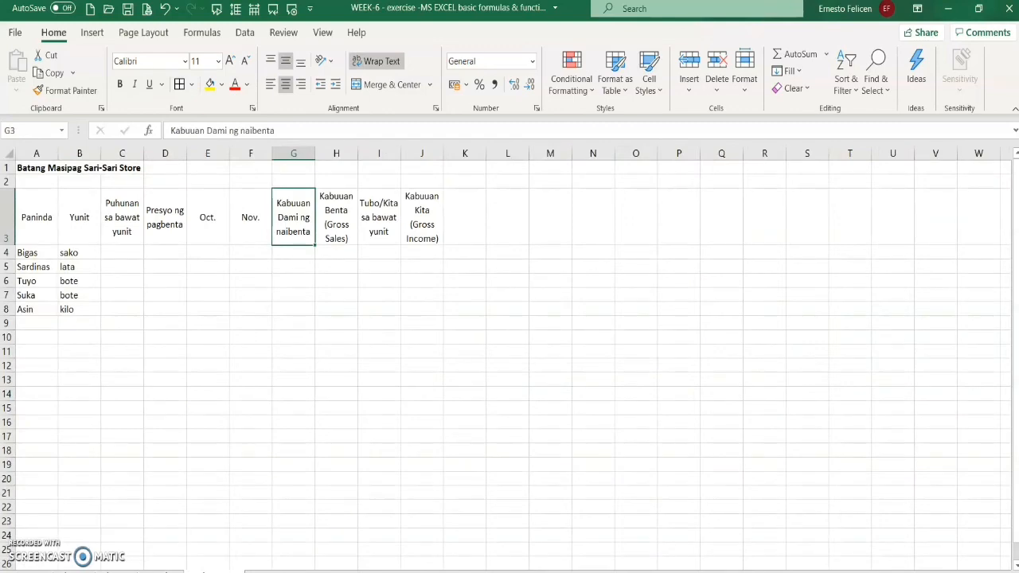
# On the blank exercise sheet, examine the empty Puhunan sa bawat yunit cells for Bigas, Sardinas and Tuyo
pyautogui.scroll(2, 509, 358)
pyautogui.moveTo(918, 571); pyautogui.dragTo(914, 571)
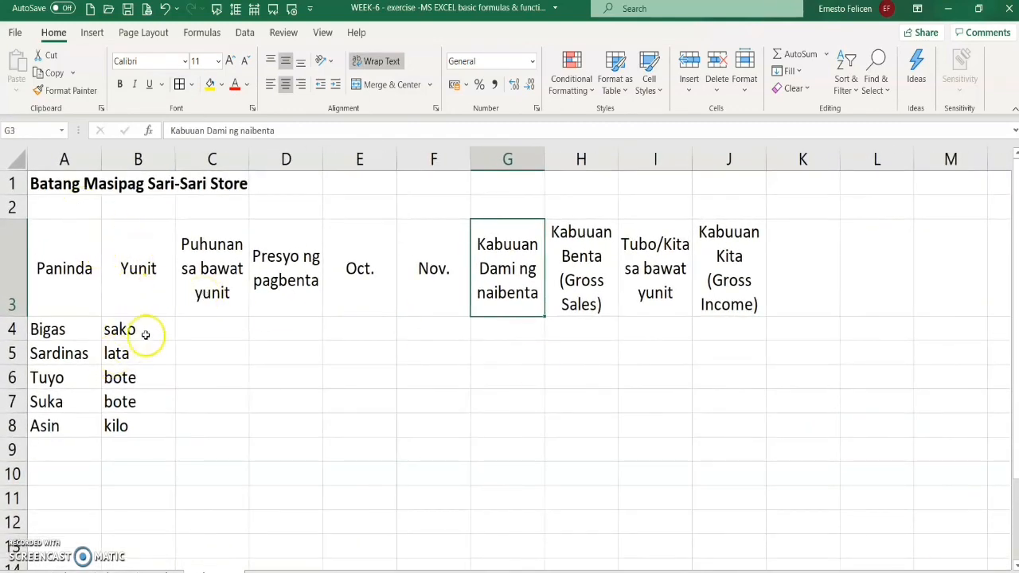
pyautogui.click(210, 159)
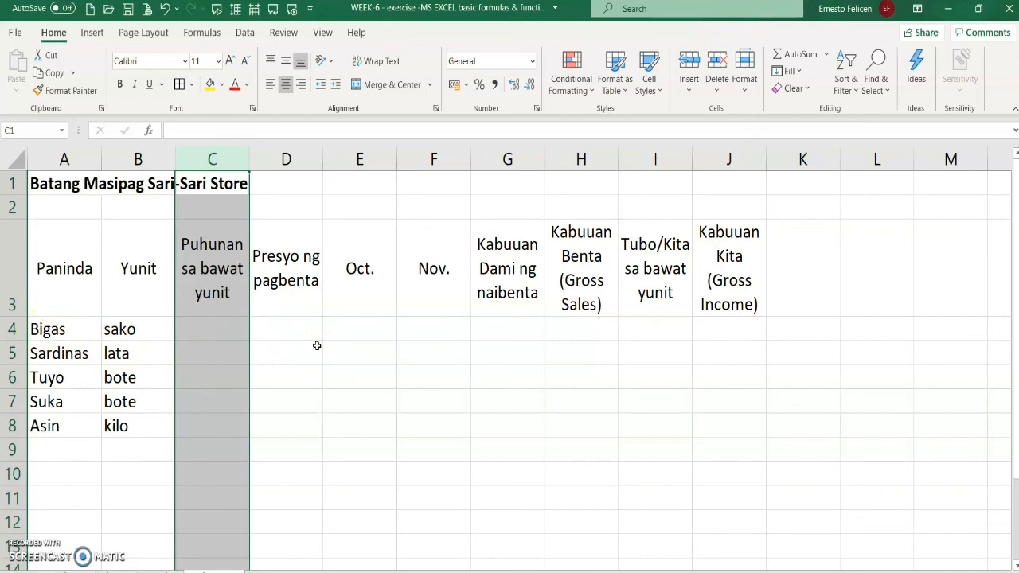
pyautogui.click(11, 329)
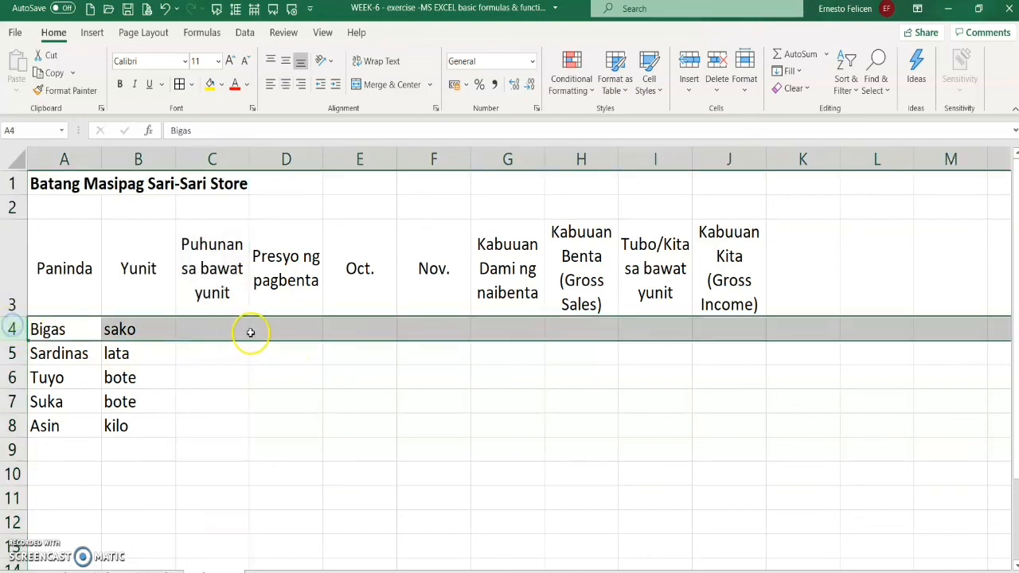
pyautogui.click(212, 332)
pyautogui.click(11, 353)
pyautogui.click(213, 354)
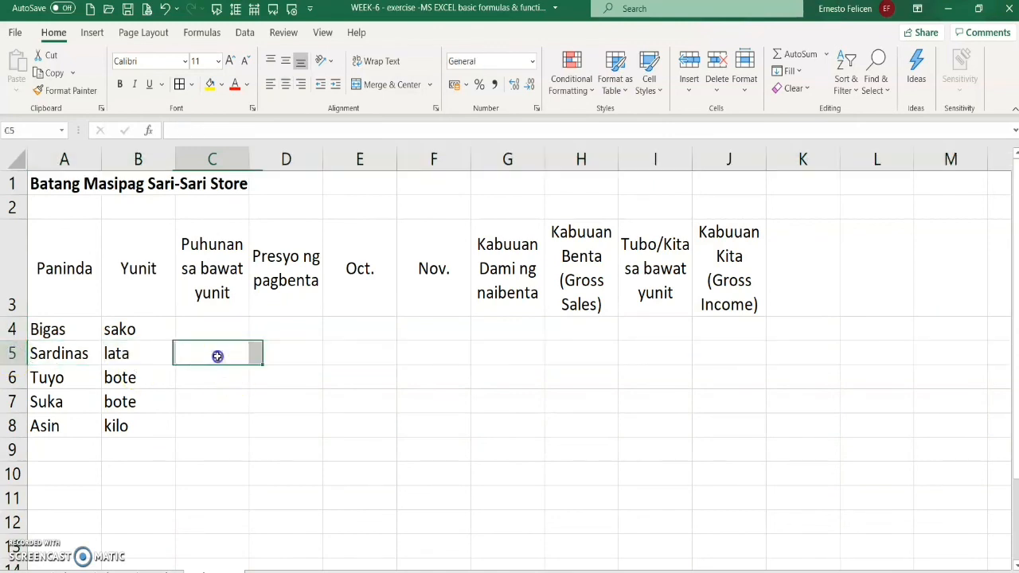
pyautogui.click(12, 377)
pyautogui.click(215, 379)
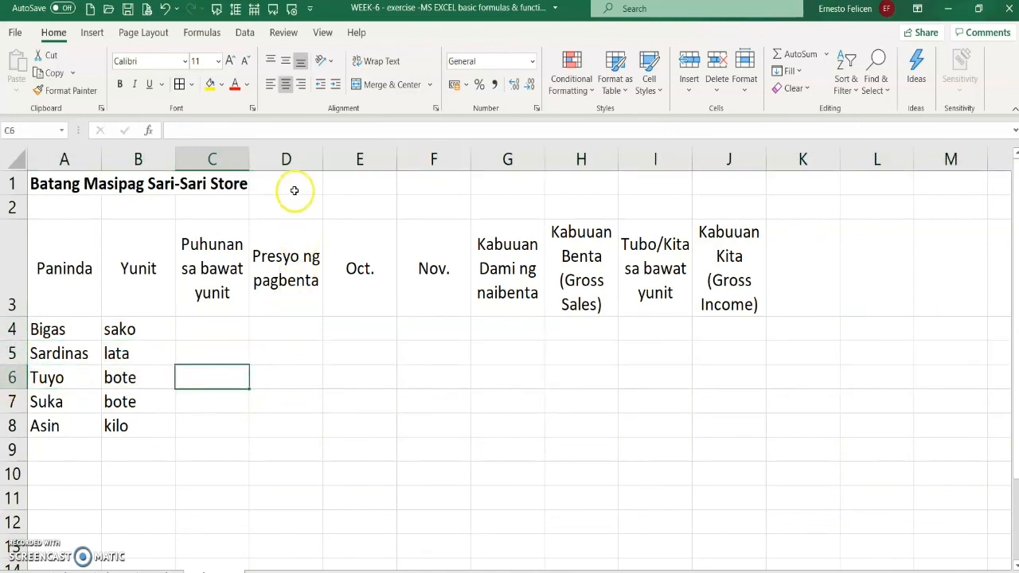
# Examine the blank exercise columns from Presyo ng pagbenta through Oct., Nov. and the total columns to Kabuuan Kita (Gross Income)
pyautogui.click(286, 160)
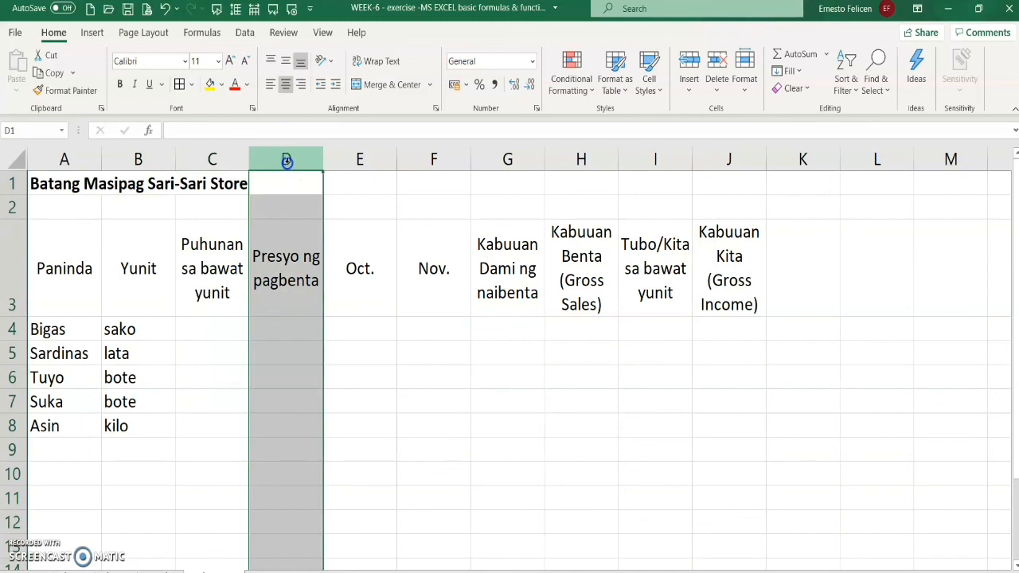
pyautogui.click(293, 331)
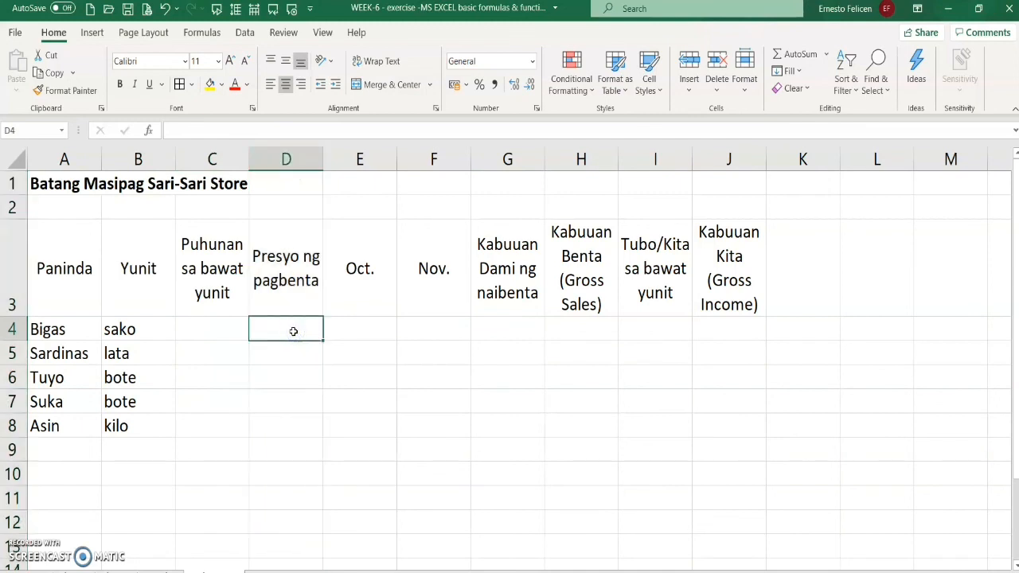
pyautogui.click(128, 334)
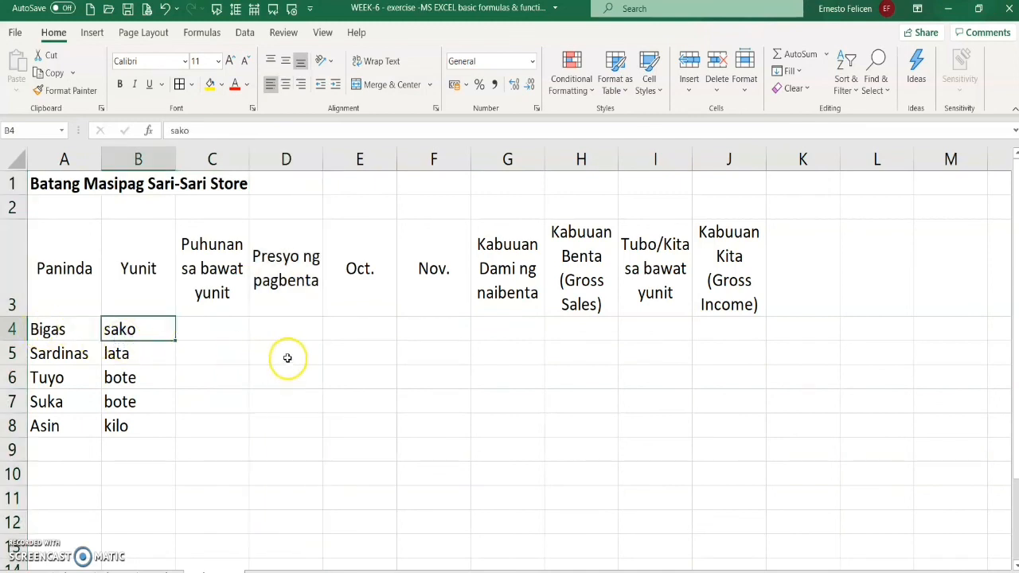
pyautogui.click(287, 357)
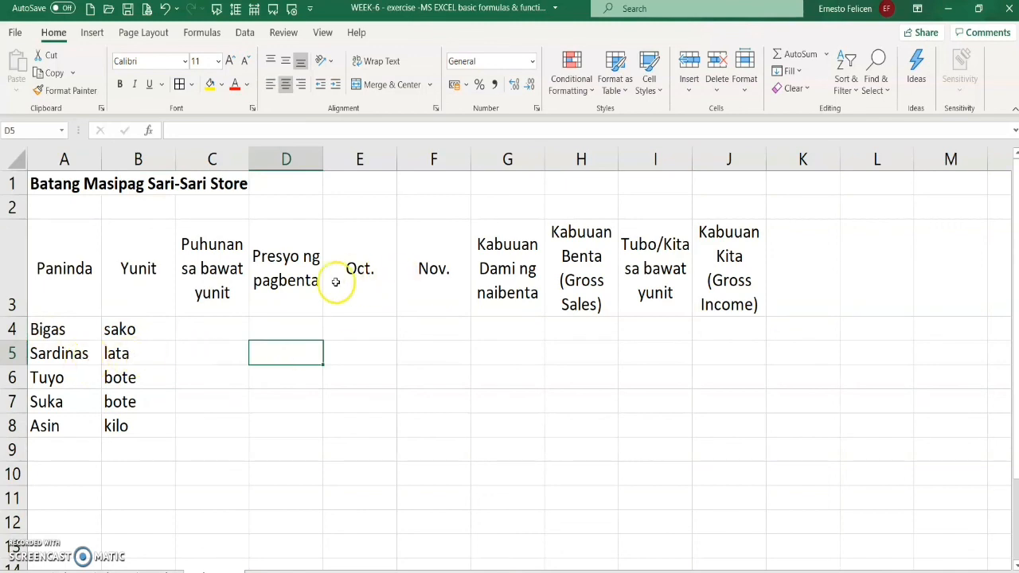
pyautogui.click(359, 159)
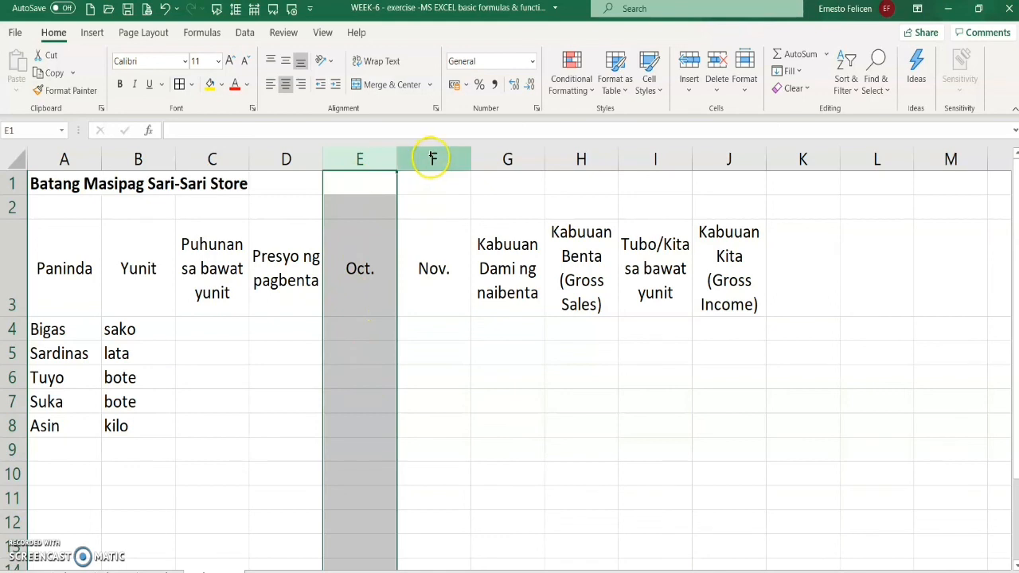
pyautogui.click(433, 157)
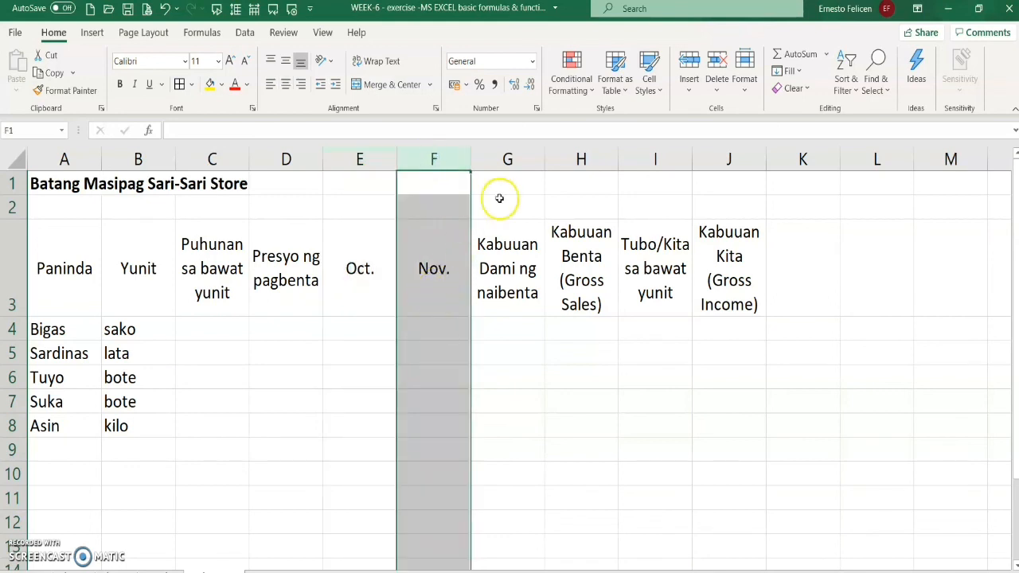
pyautogui.click(508, 158)
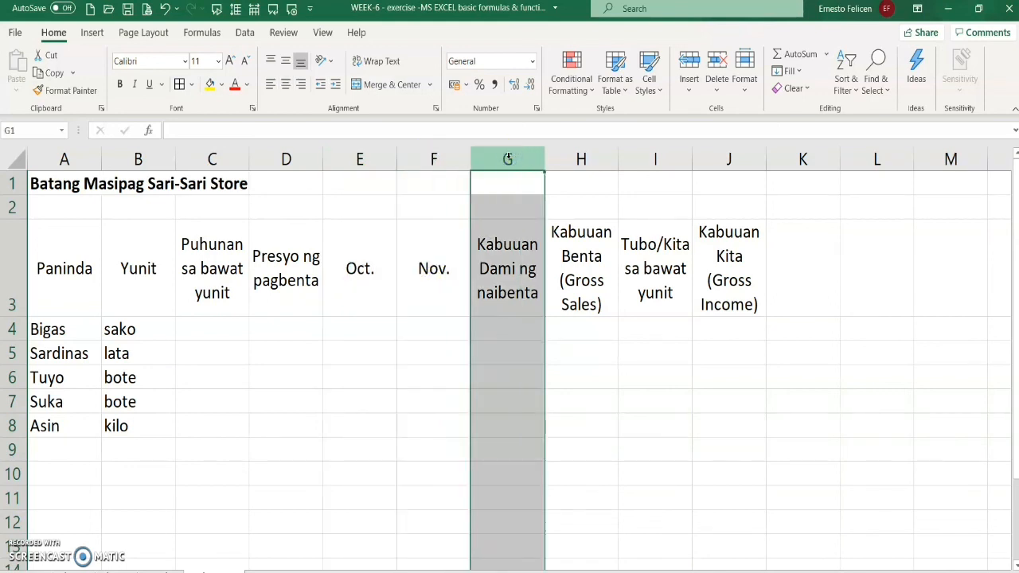
pyautogui.click(582, 159)
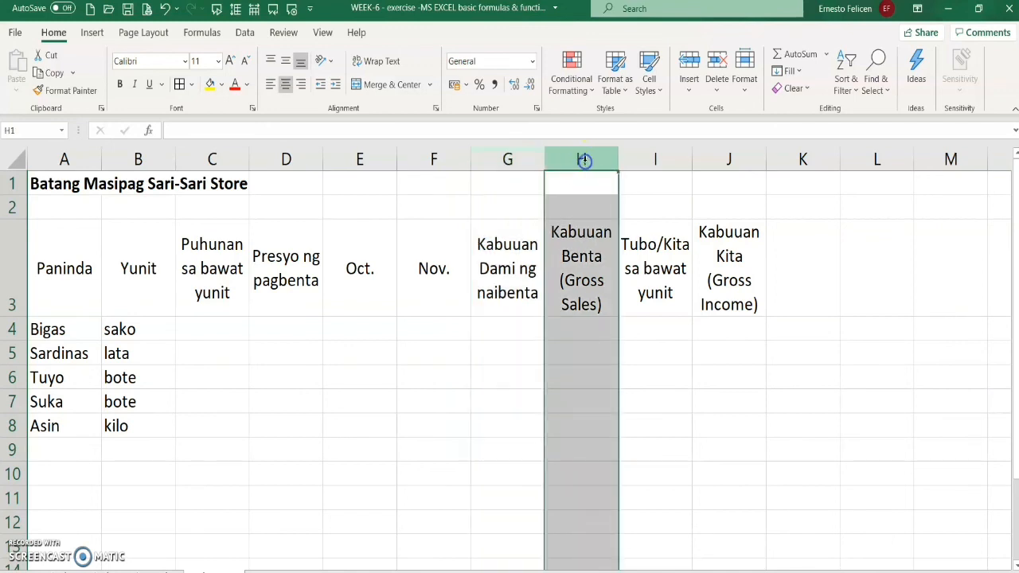
pyautogui.click(655, 160)
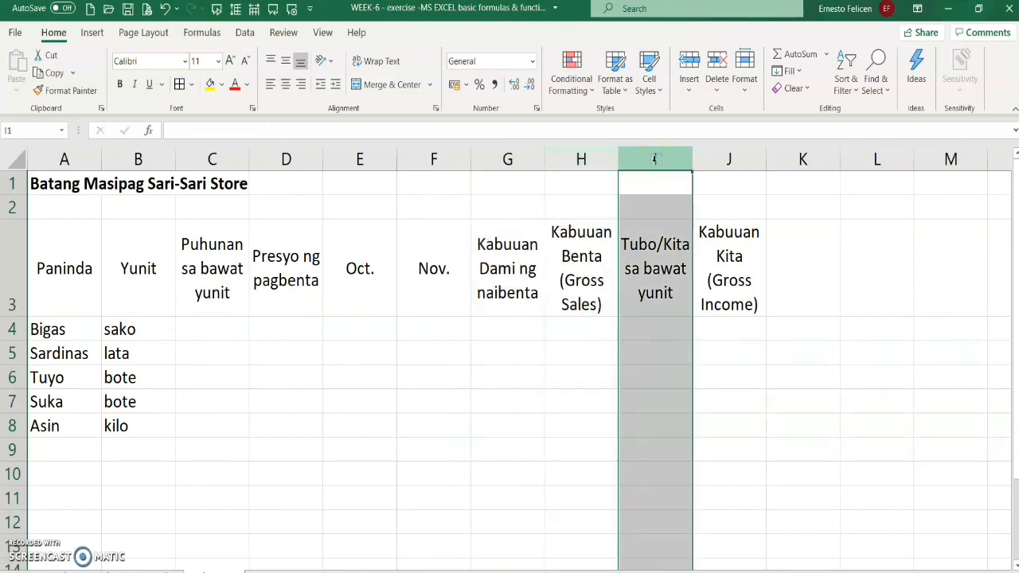
pyautogui.click(717, 161)
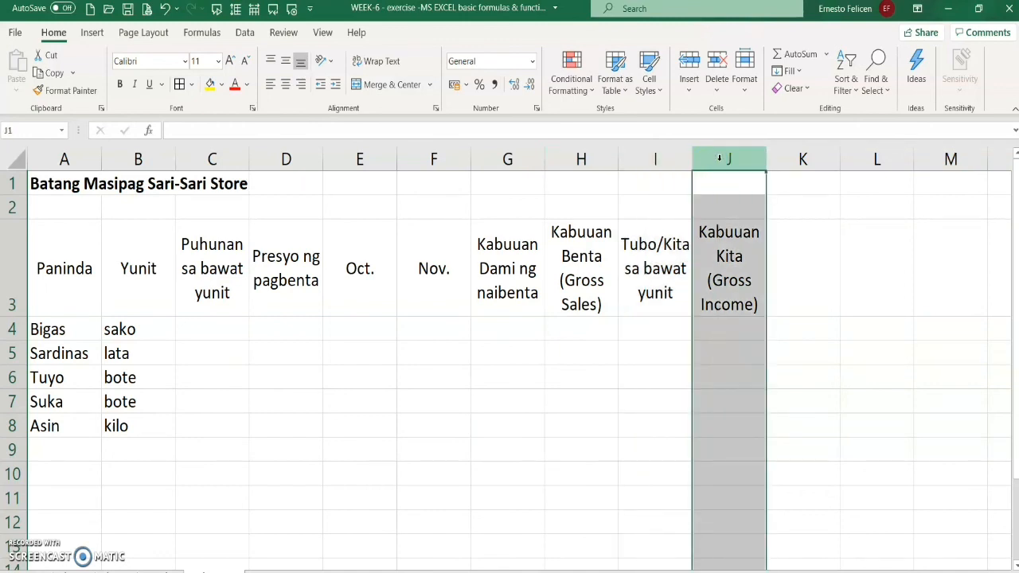
pyautogui.click(345, 375)
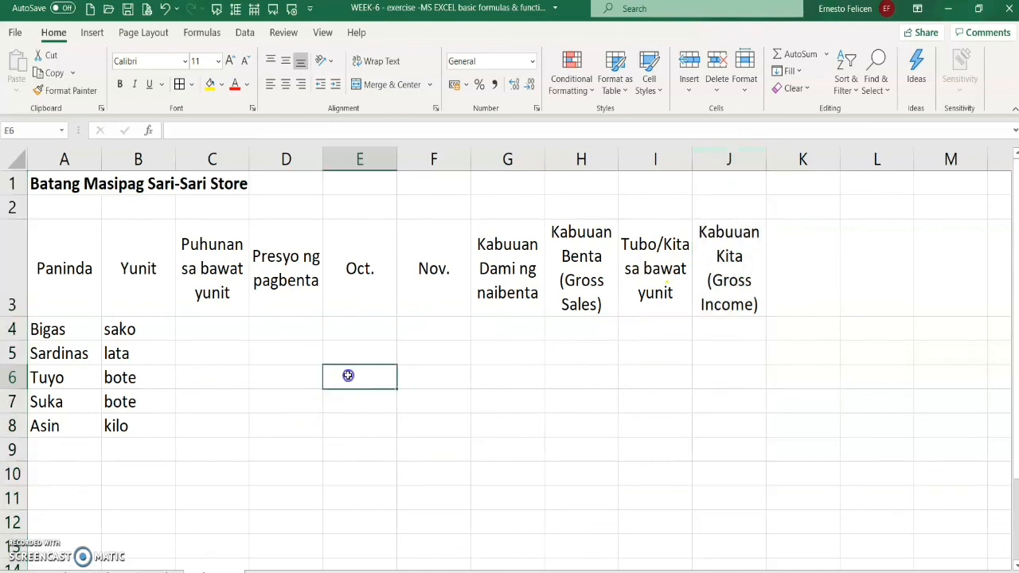
# Apply all borders to the exercise table in A3:J8 and save the workbook
pyautogui.moveTo(64, 268); pyautogui.dragTo(727, 252)
pyautogui.moveTo(737, 311); pyautogui.dragTo(762, 432)
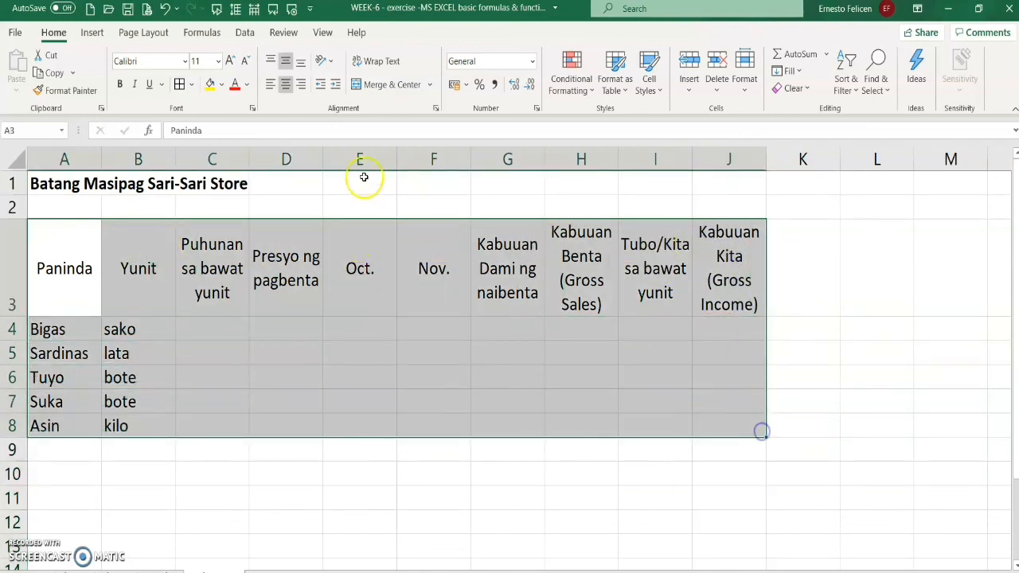
pyautogui.click(191, 88)
pyautogui.click(203, 234)
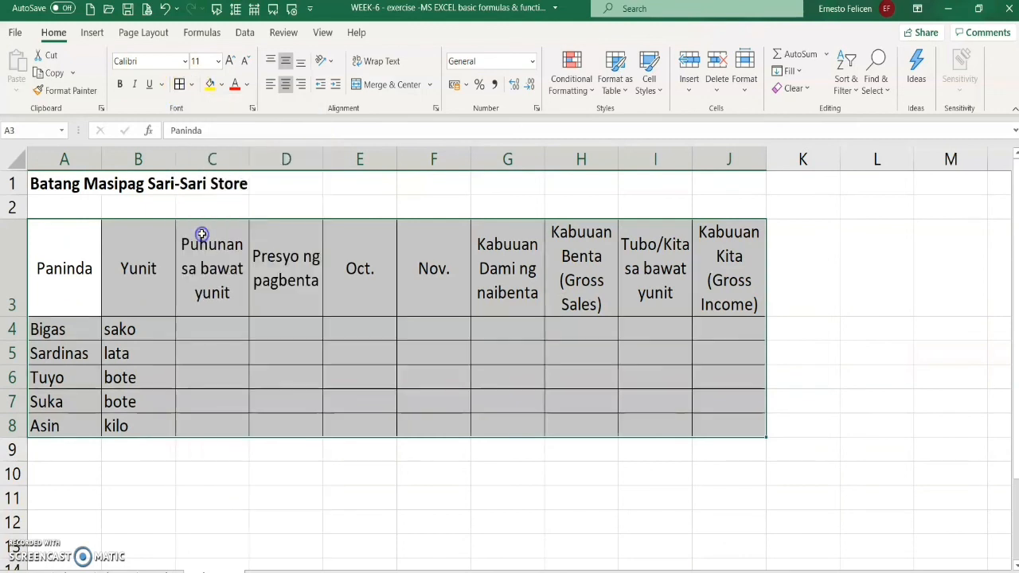
pyautogui.click(811, 326)
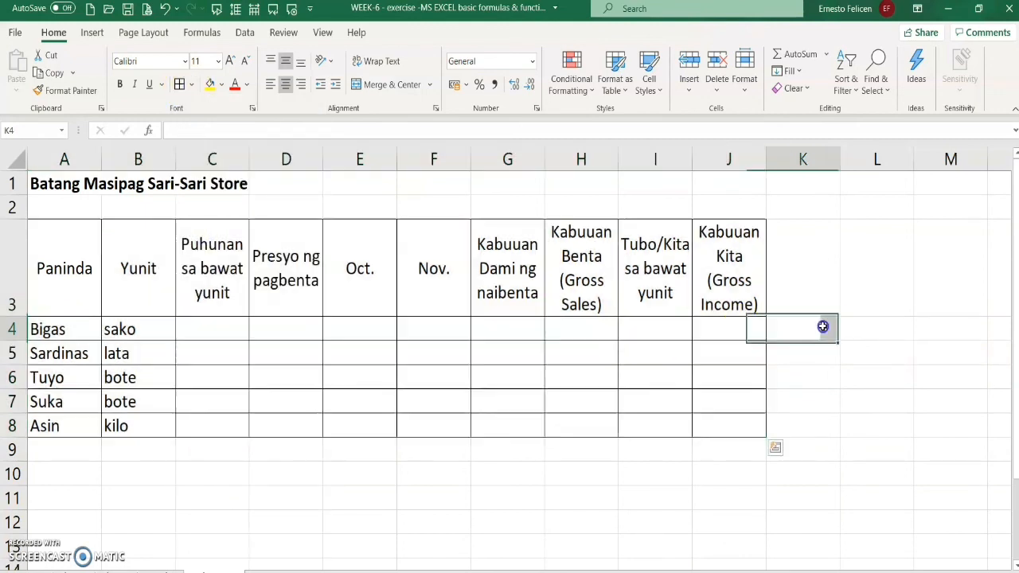
pyautogui.click(128, 9)
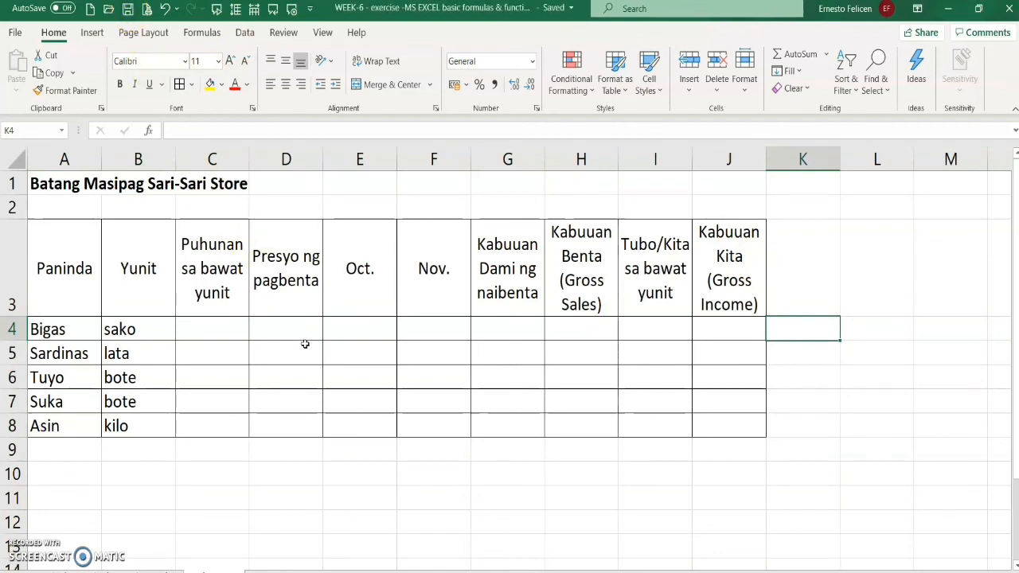